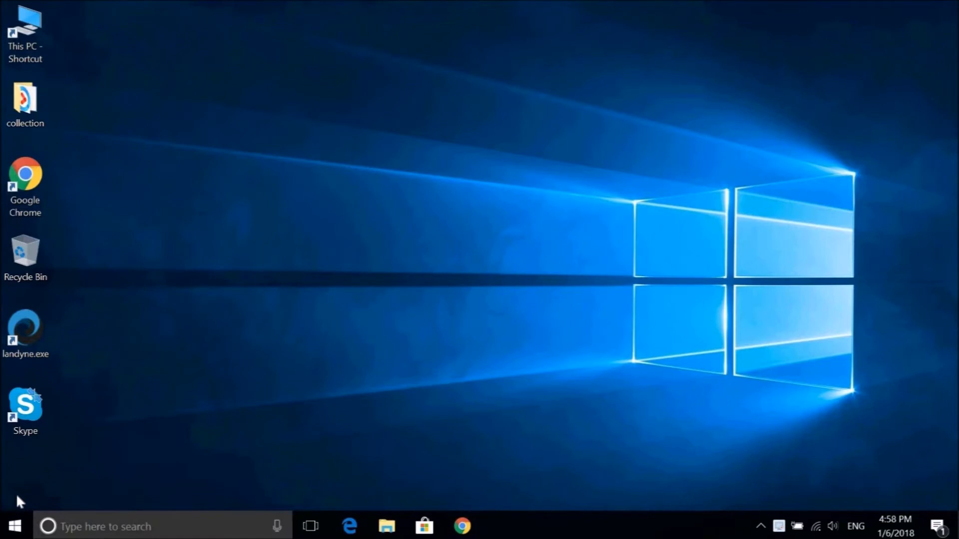
Start the Landyne launcher from the desktop
{"action": "double_click", "coordinate": [31, 327]}
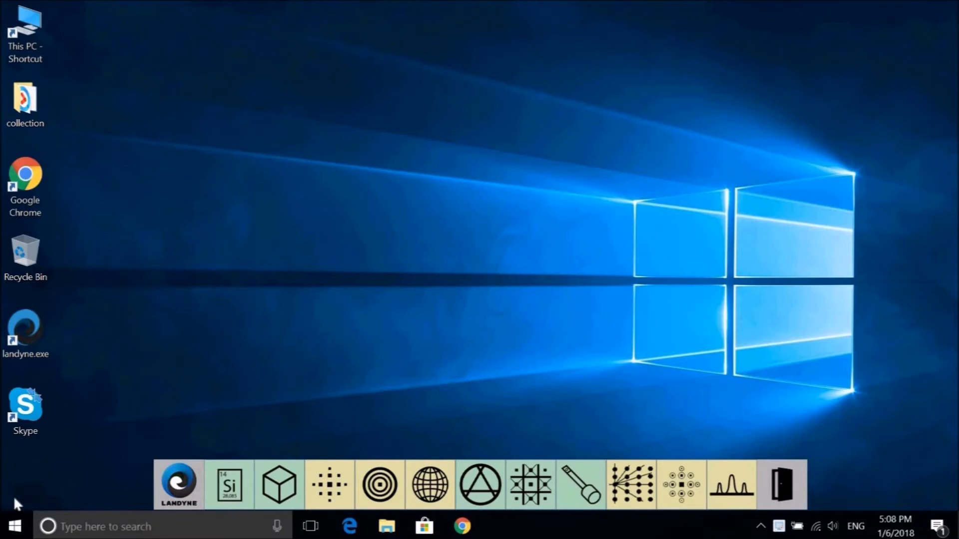
In File Explorer, inspect the program and license files in C:\landyne3\programs, and close the window
{"action": "double_click", "coordinate": [33, 31]}
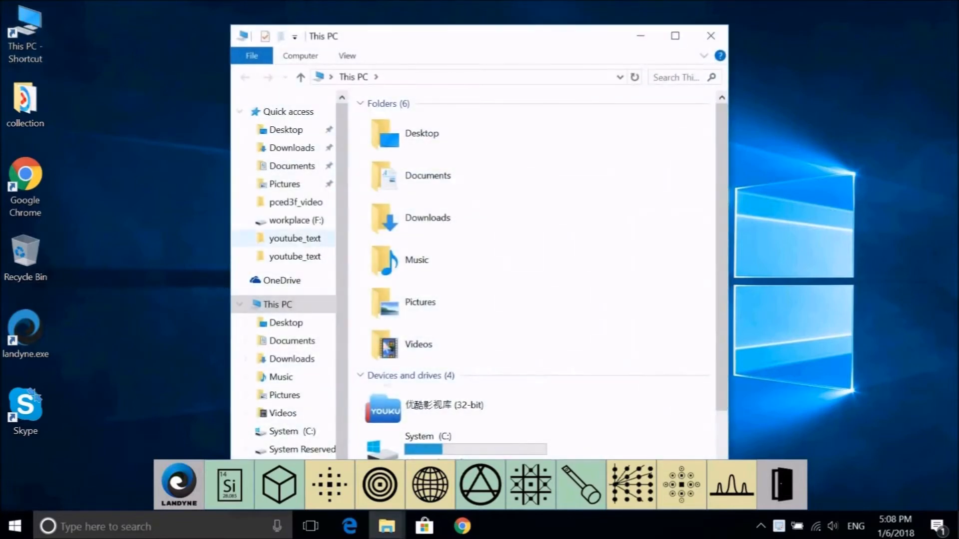
{"action": "double_click", "coordinate": [428, 450]}
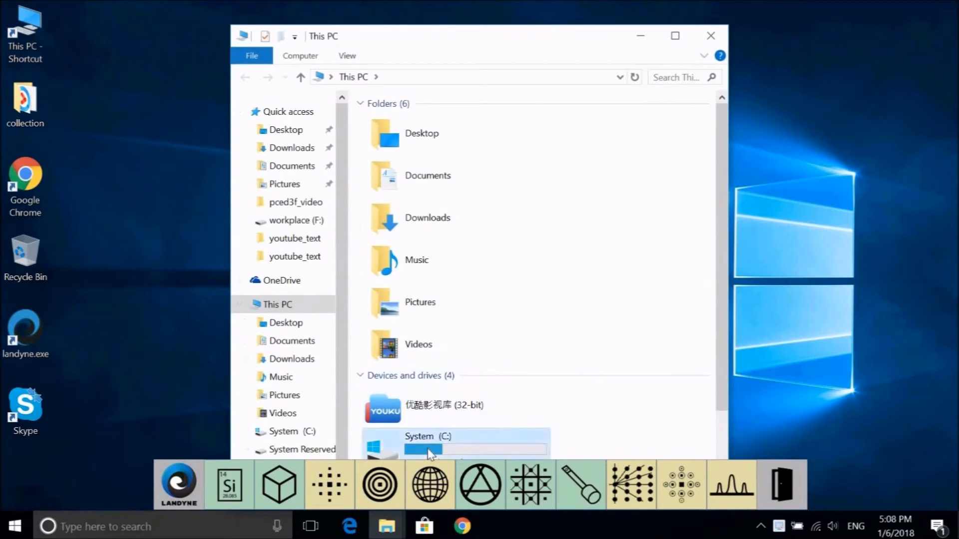
{"action": "double_click", "coordinate": [403, 158]}
{"action": "double_click", "coordinate": [399, 156]}
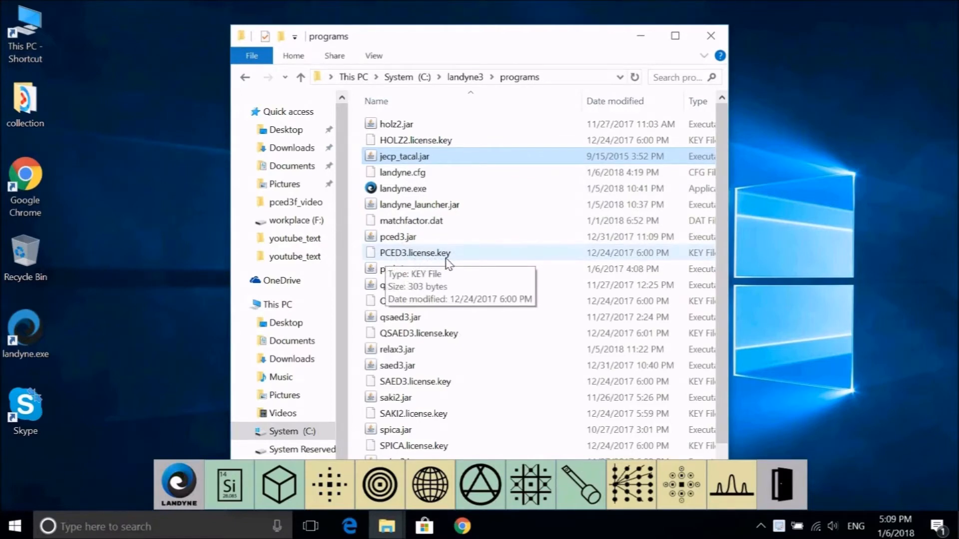
{"action": "left_click", "coordinate": [710, 38]}
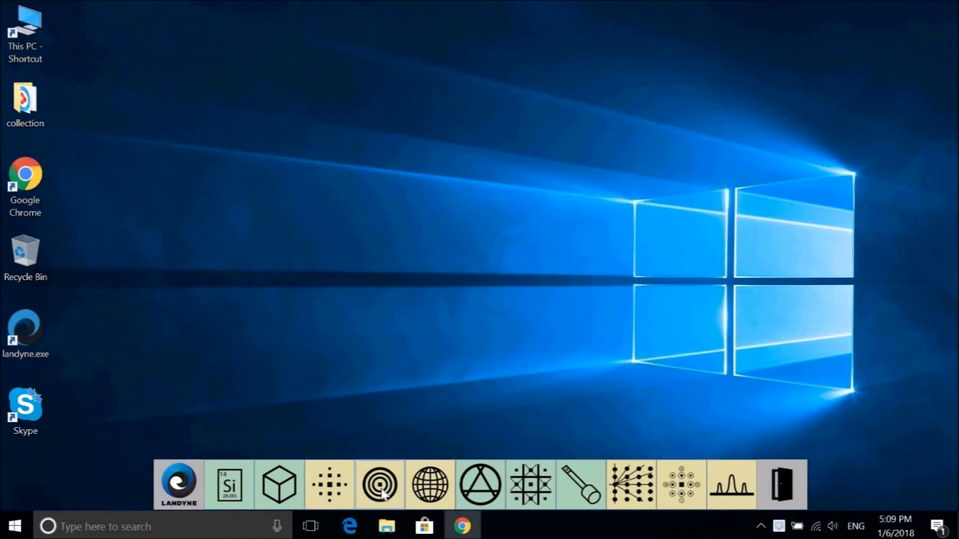
Launch the PCED simulation and phase identification program from the Landyne launcher
{"action": "left_click", "coordinate": [380, 485]}
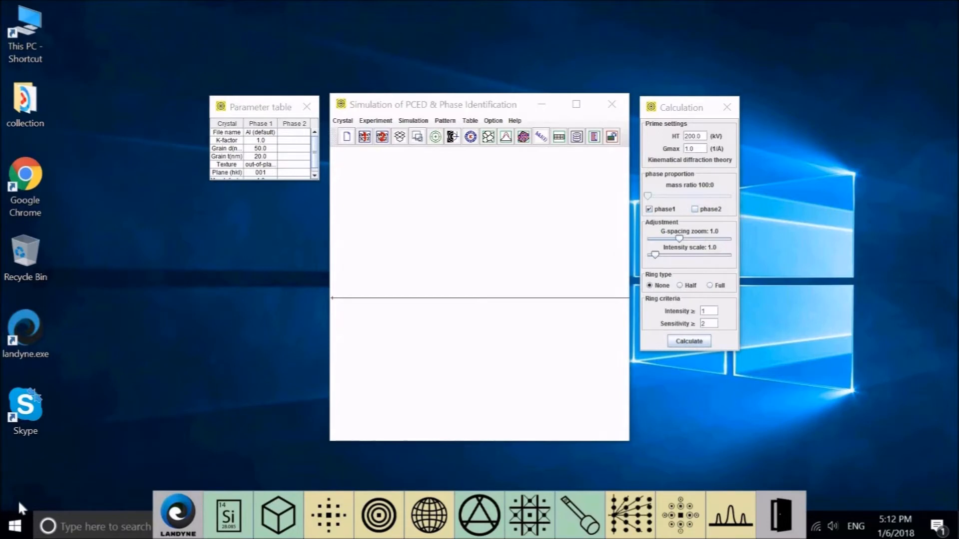
{"action": "left_click", "coordinate": [344, 121]}
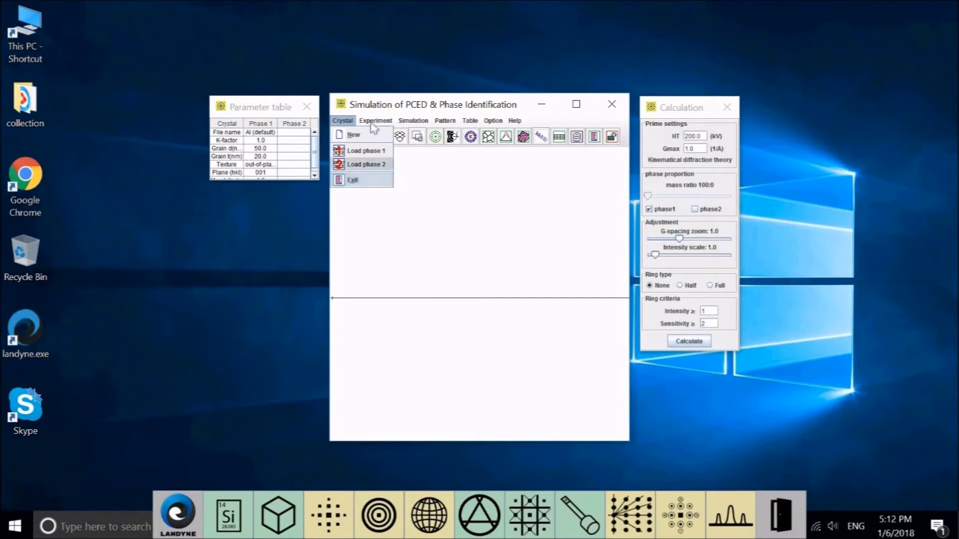
{"action": "mouse_move", "coordinate": [373, 123]}
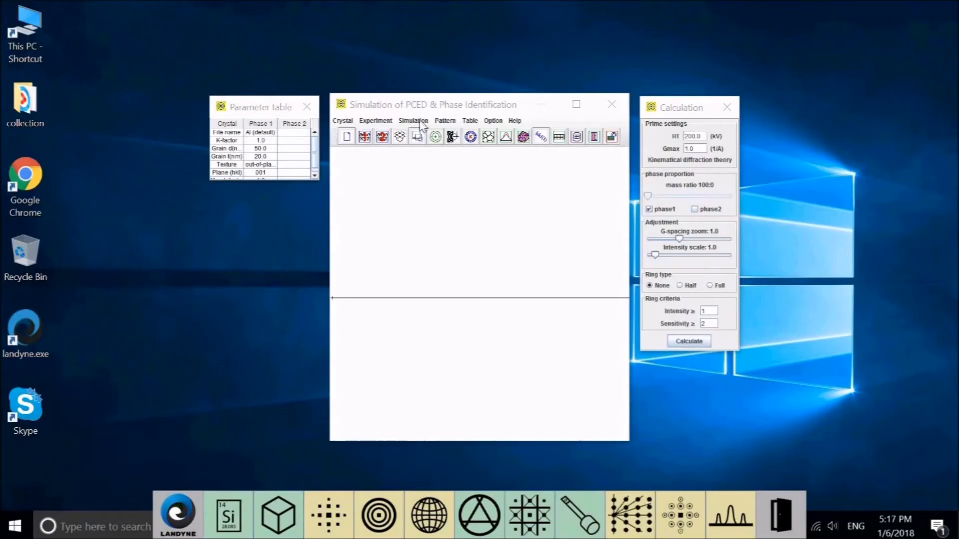
{"action": "left_click", "coordinate": [420, 122]}
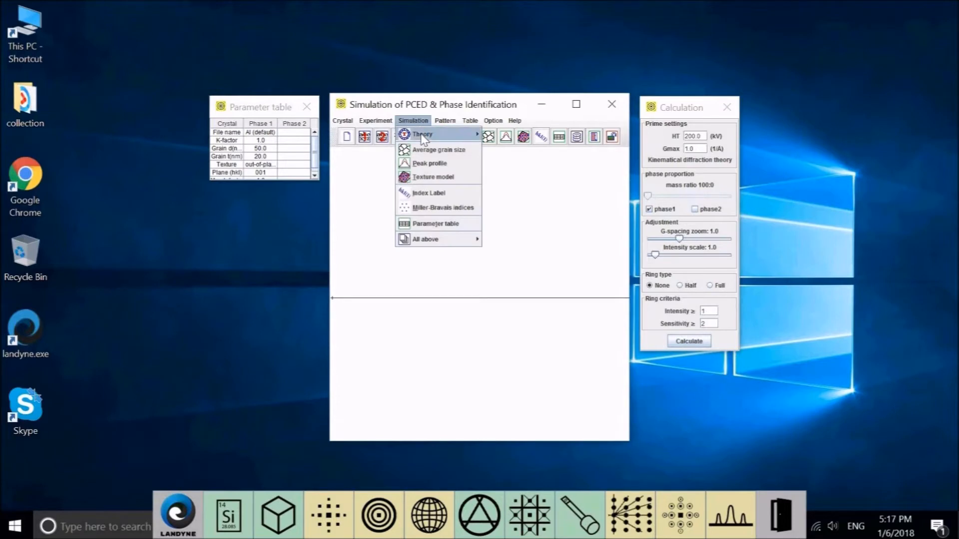
{"action": "mouse_move", "coordinate": [421, 135]}
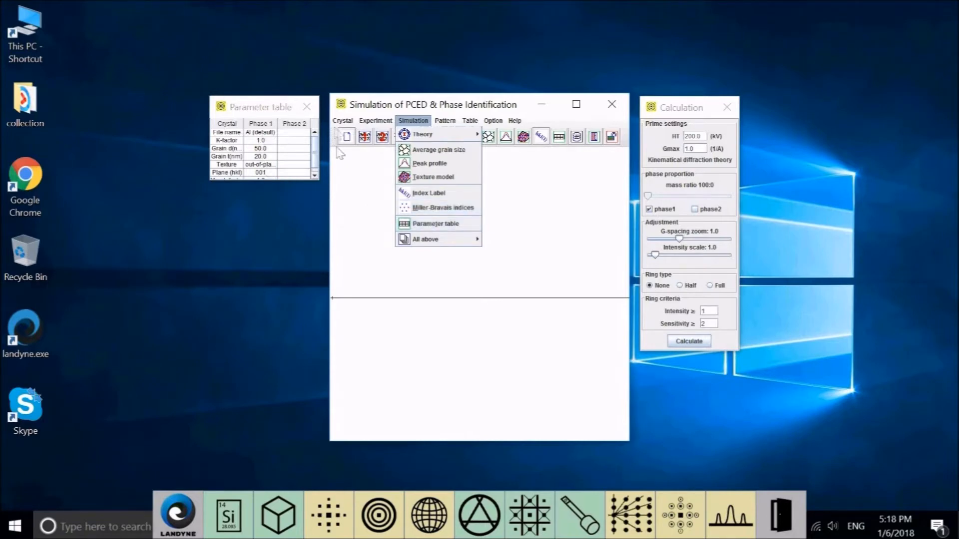
{"action": "mouse_move", "coordinate": [474, 240]}
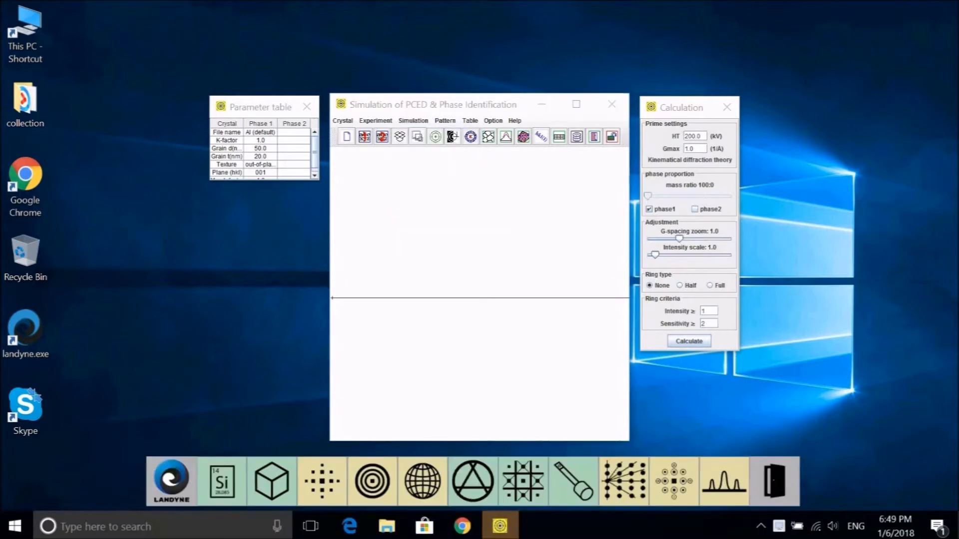
{"action": "left_click", "coordinate": [445, 120]}
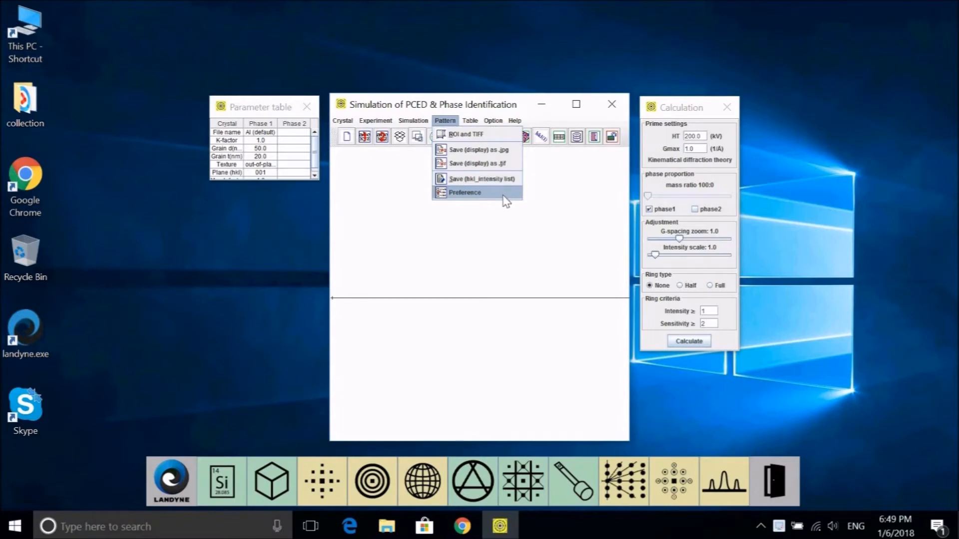
View the periodic table of the elements and the space group table, closing each one after inspection
{"action": "mouse_move", "coordinate": [471, 124]}
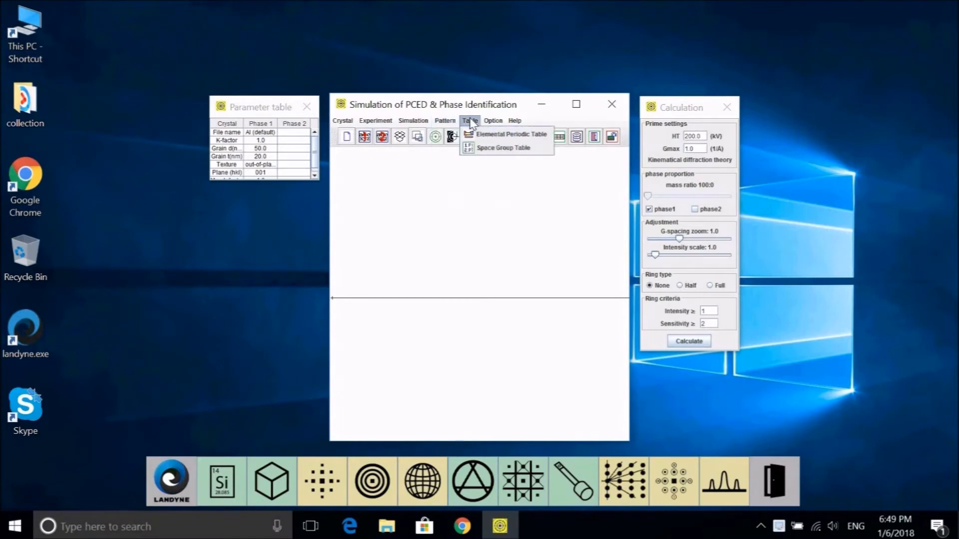
{"action": "left_click", "coordinate": [491, 137]}
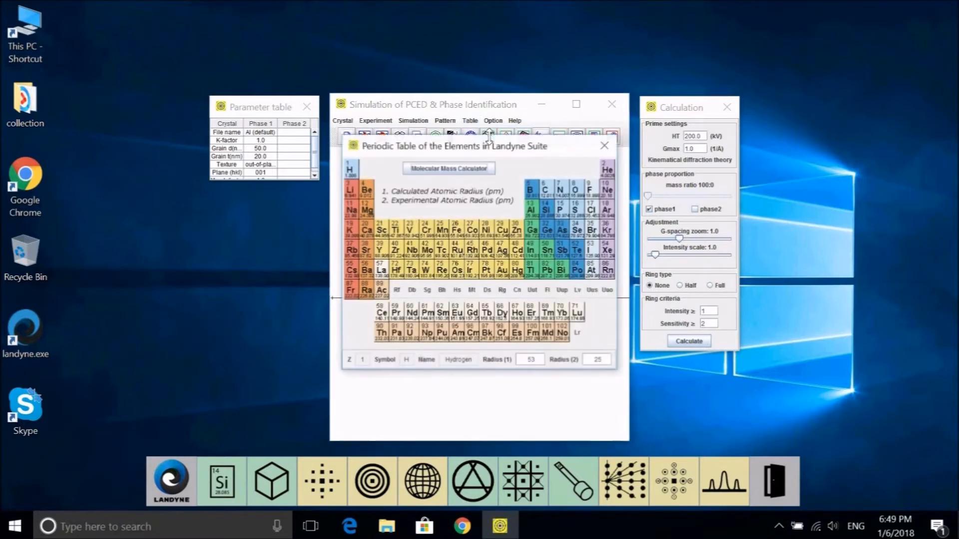
{"action": "left_click", "coordinate": [604, 145]}
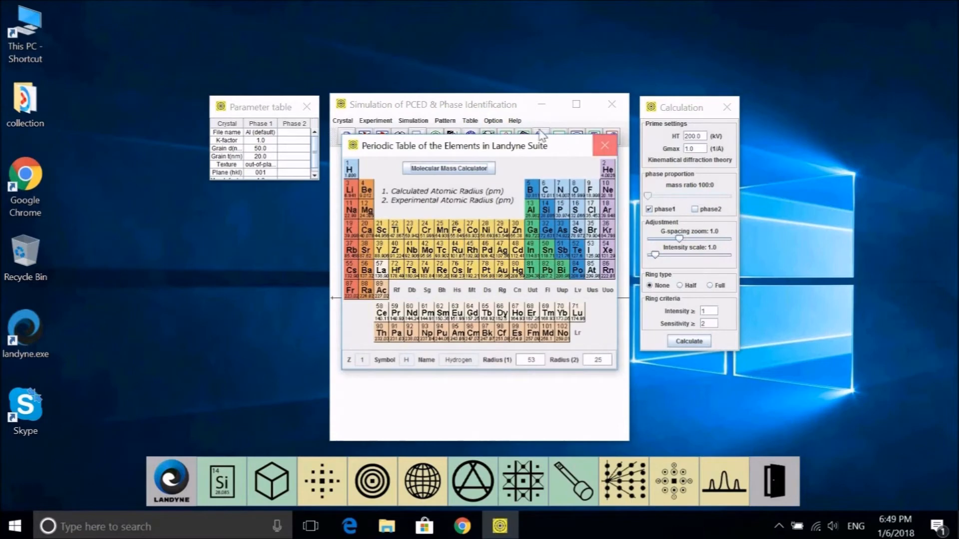
{"action": "left_click", "coordinate": [470, 120]}
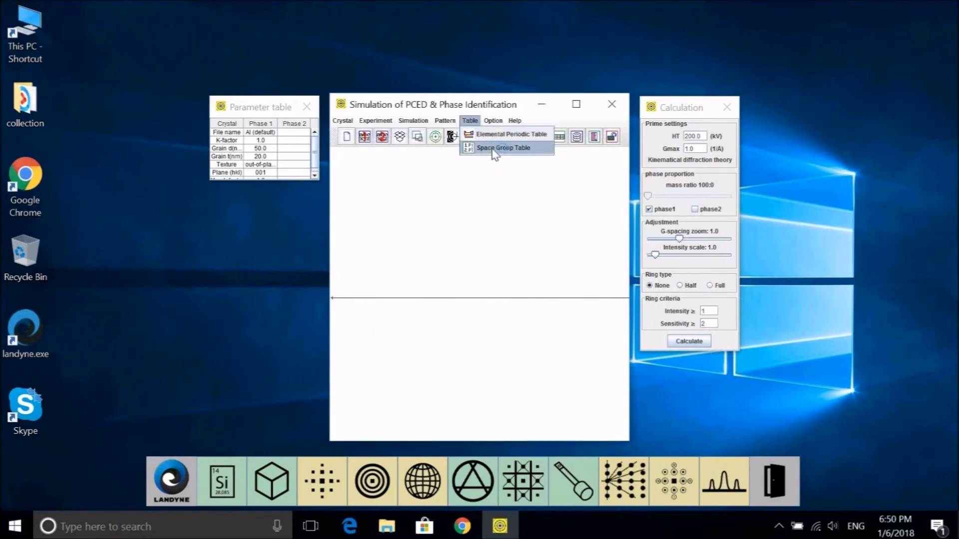
{"action": "left_click", "coordinate": [494, 148]}
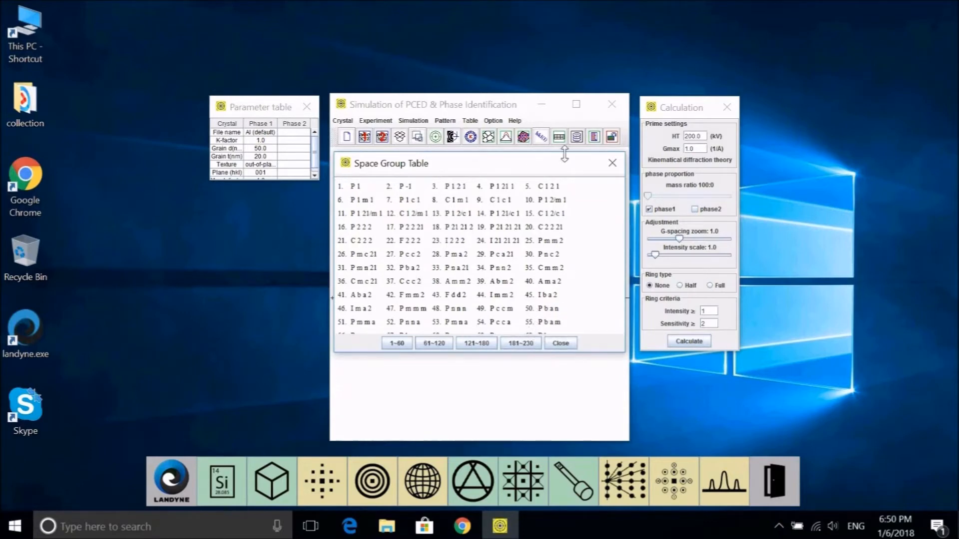
{"action": "left_click", "coordinate": [612, 164]}
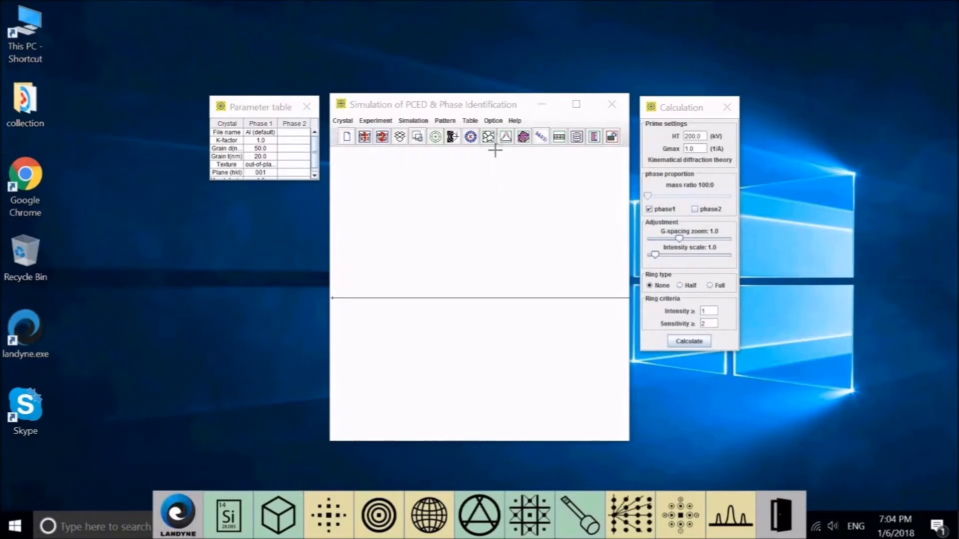
Hide the toolbar of the simulation window and show it again
{"action": "left_click", "coordinate": [493, 122]}
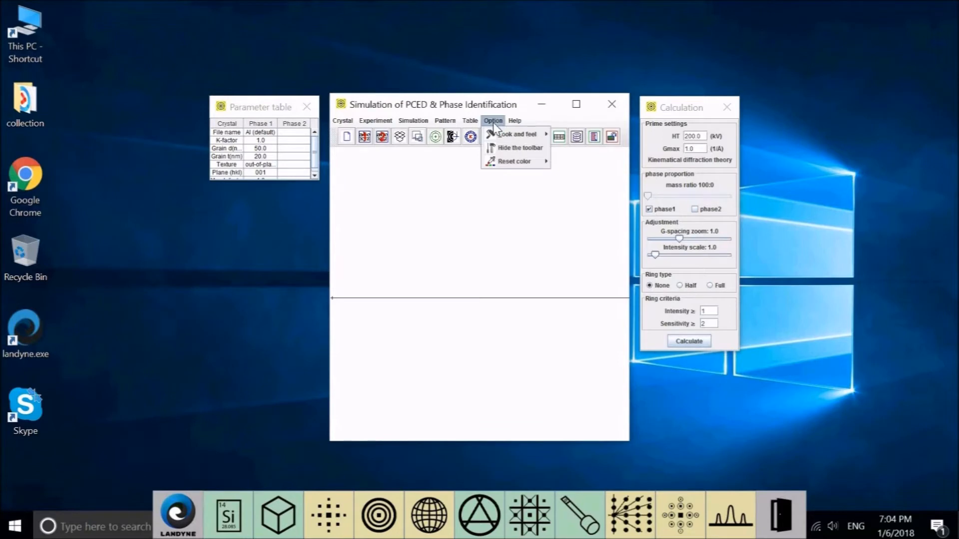
{"action": "mouse_move", "coordinate": [499, 137]}
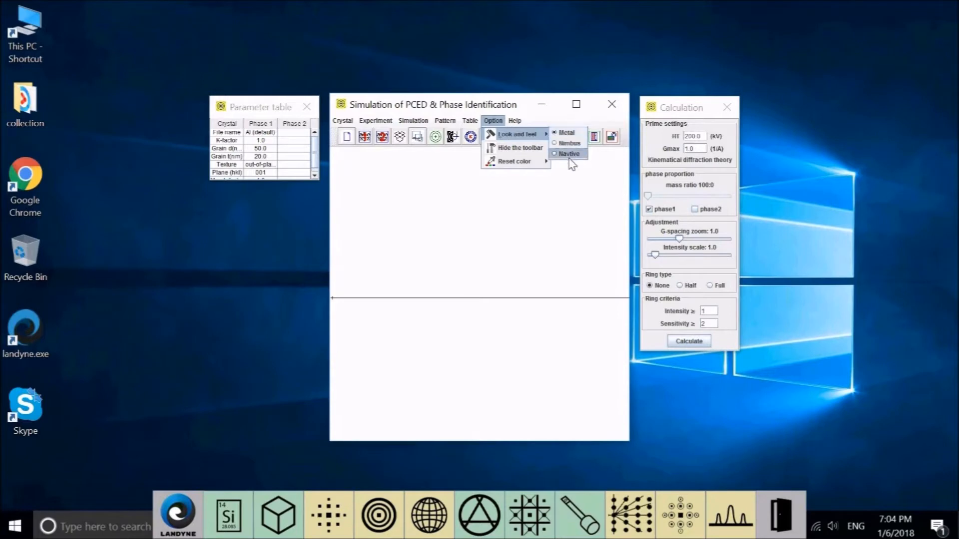
{"action": "left_click", "coordinate": [519, 148]}
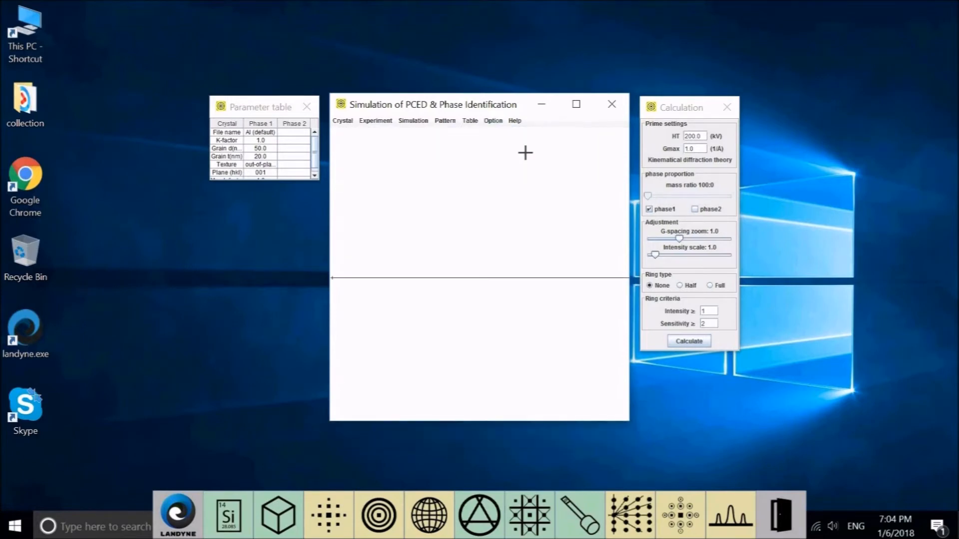
{"action": "left_click", "coordinate": [496, 121]}
{"action": "left_click", "coordinate": [510, 146]}
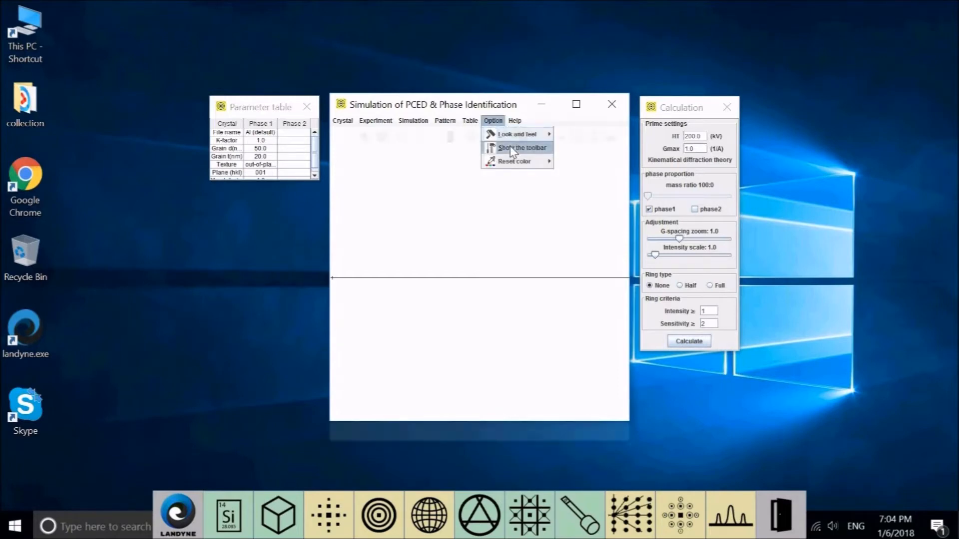
{"action": "left_click", "coordinate": [492, 121]}
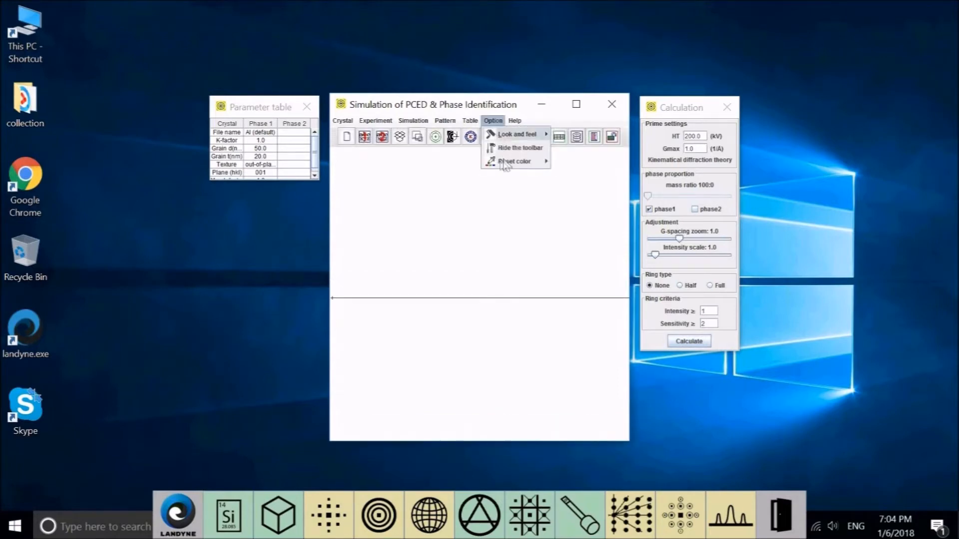
{"action": "mouse_move", "coordinate": [501, 162]}
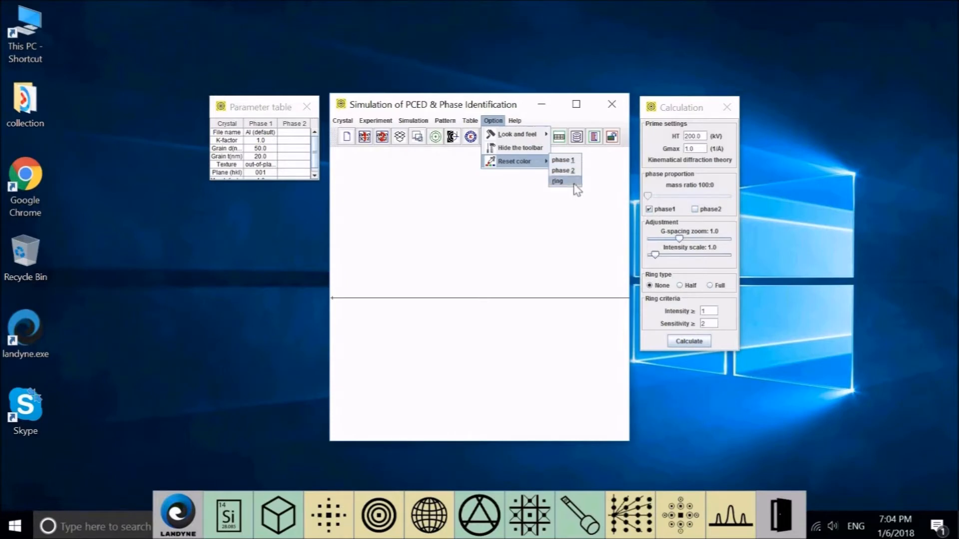
{"action": "left_click", "coordinate": [502, 203]}
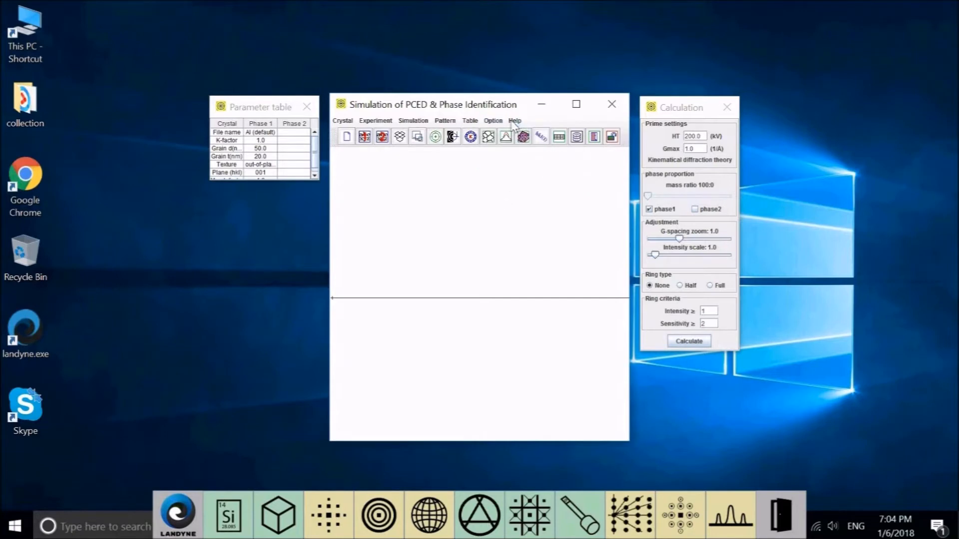
Display the current drive and serial number information, and open the program's version information
{"action": "left_click", "coordinate": [515, 120]}
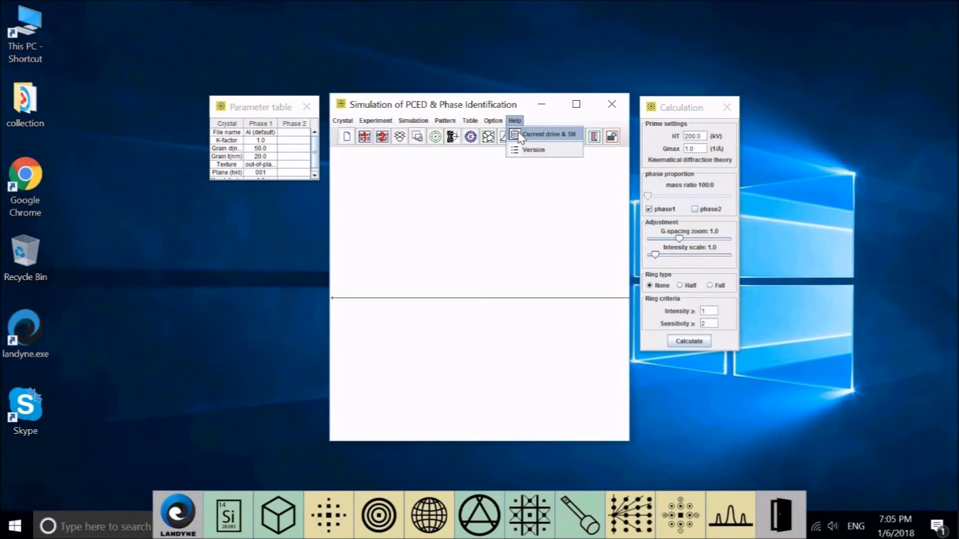
{"action": "left_click", "coordinate": [552, 140]}
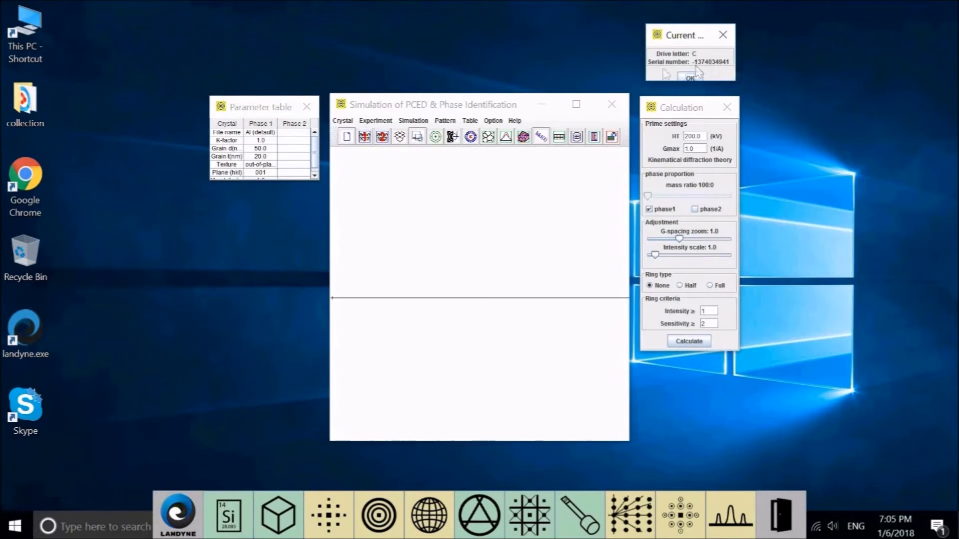
{"action": "left_click", "coordinate": [514, 120]}
{"action": "left_click", "coordinate": [533, 150]}
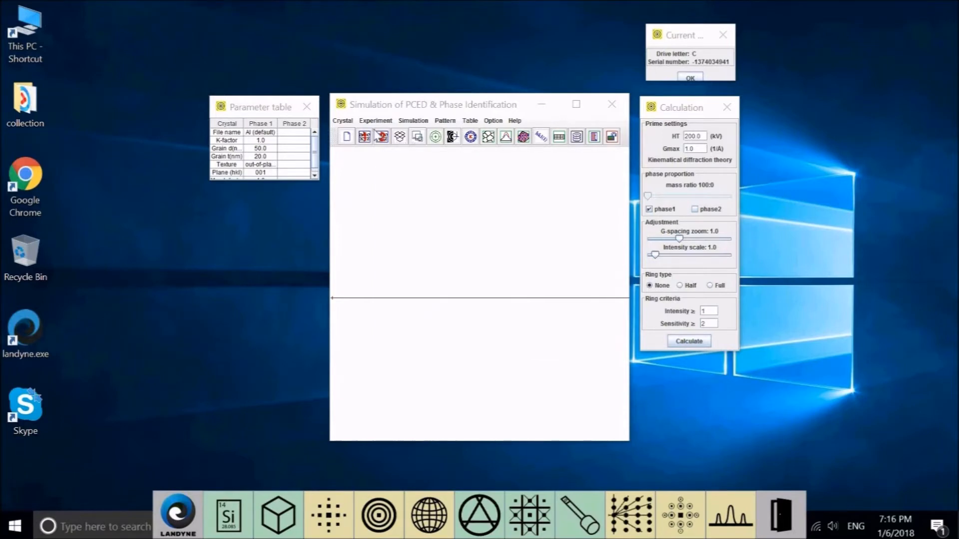
{"action": "left_click", "coordinate": [344, 122]}
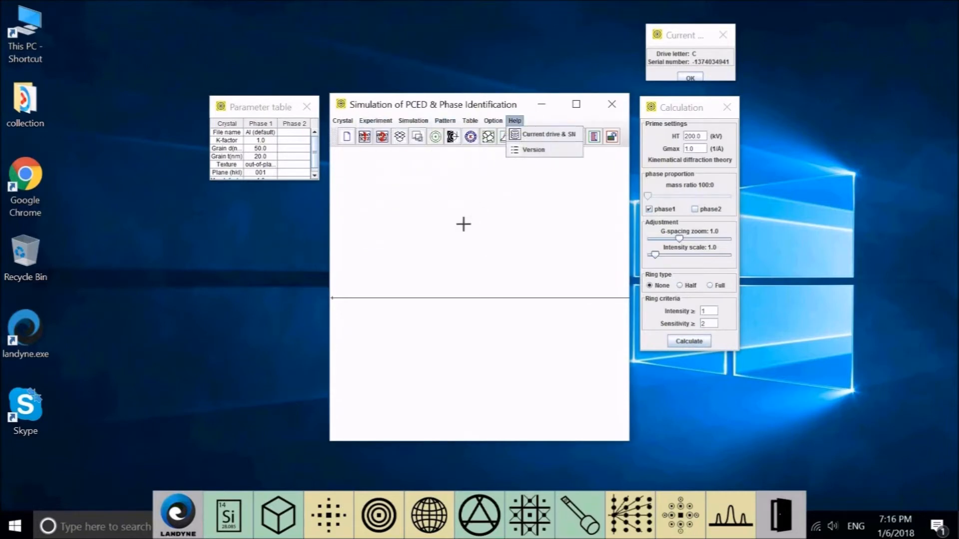
{"action": "left_click", "coordinate": [350, 128]}
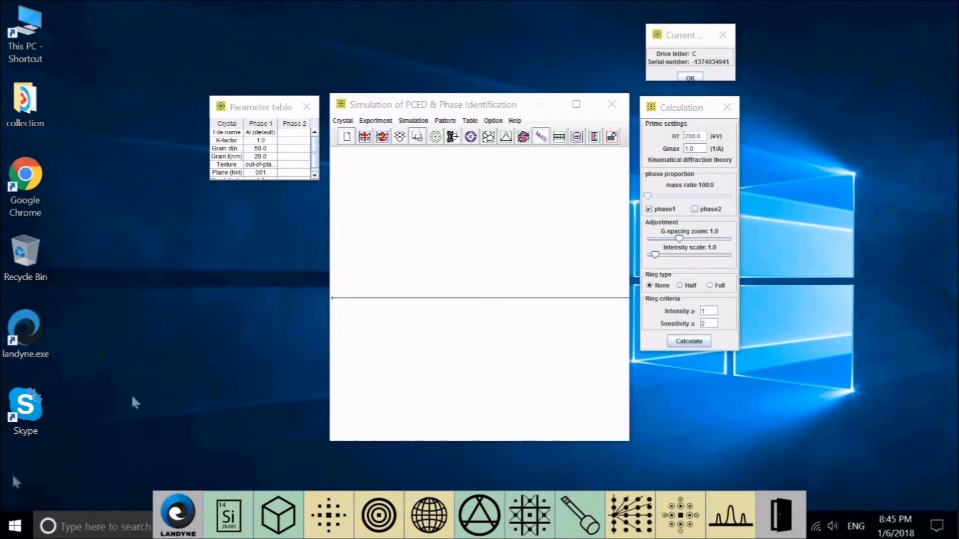
In File Explorer, look over the crystal structure files in C:\landyne3\structures, and close the window
{"action": "double_click", "coordinate": [32, 22]}
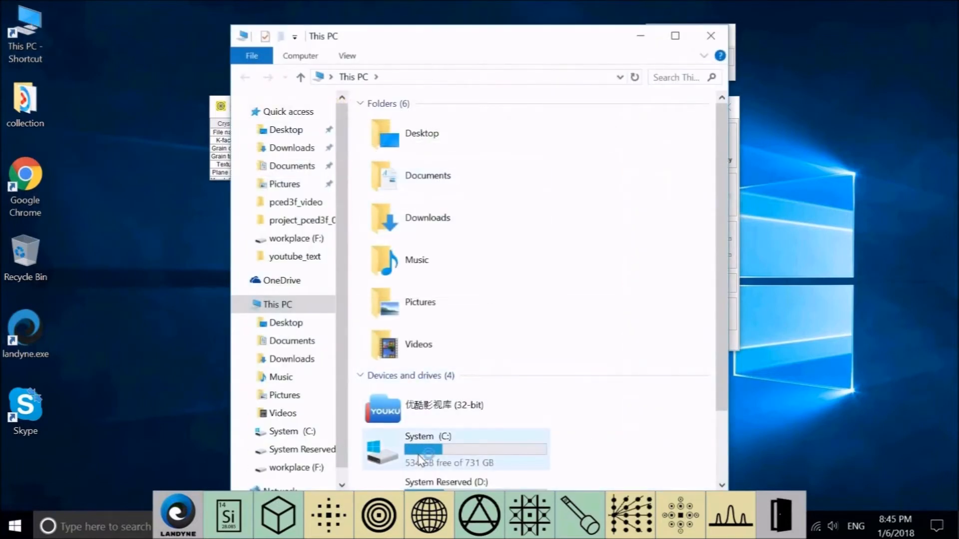
{"action": "double_click", "coordinate": [408, 441]}
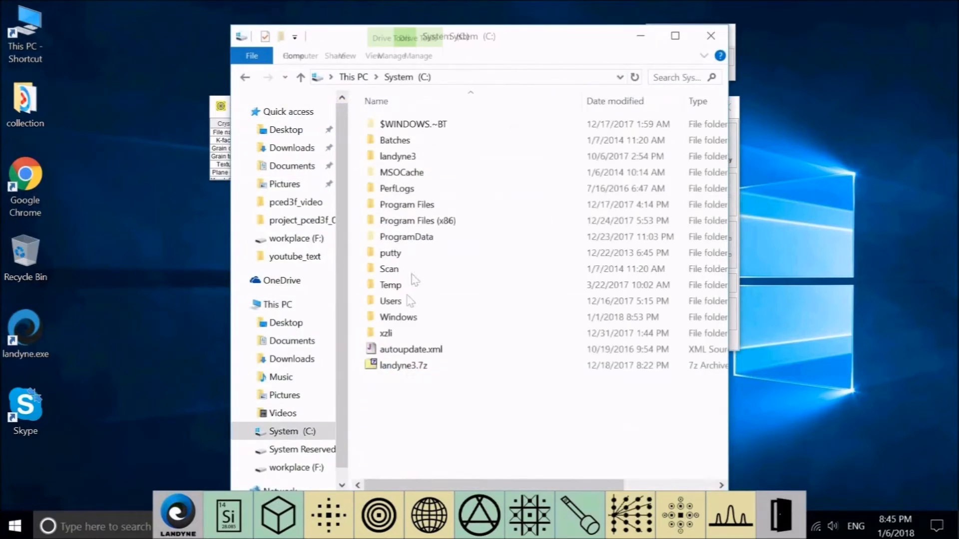
{"action": "double_click", "coordinate": [396, 156]}
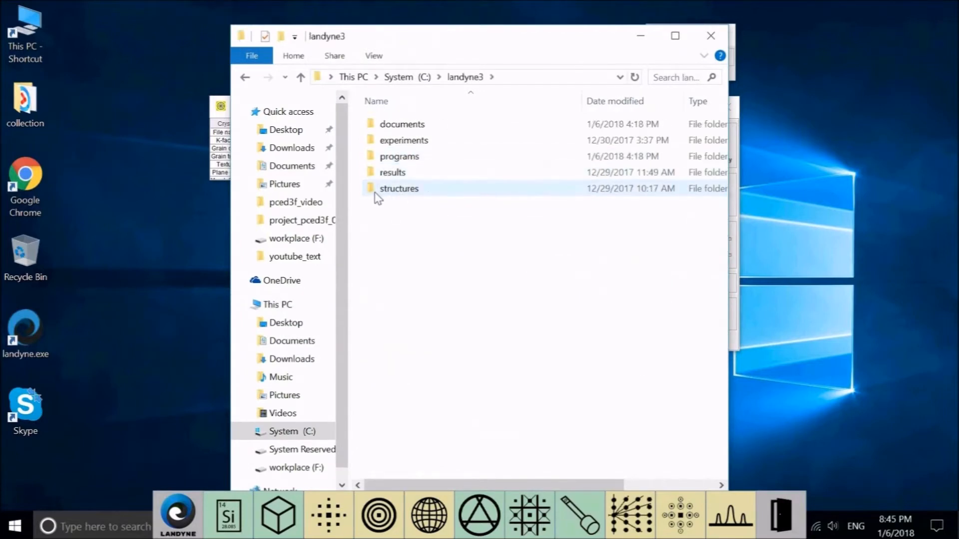
{"action": "double_click", "coordinate": [399, 188]}
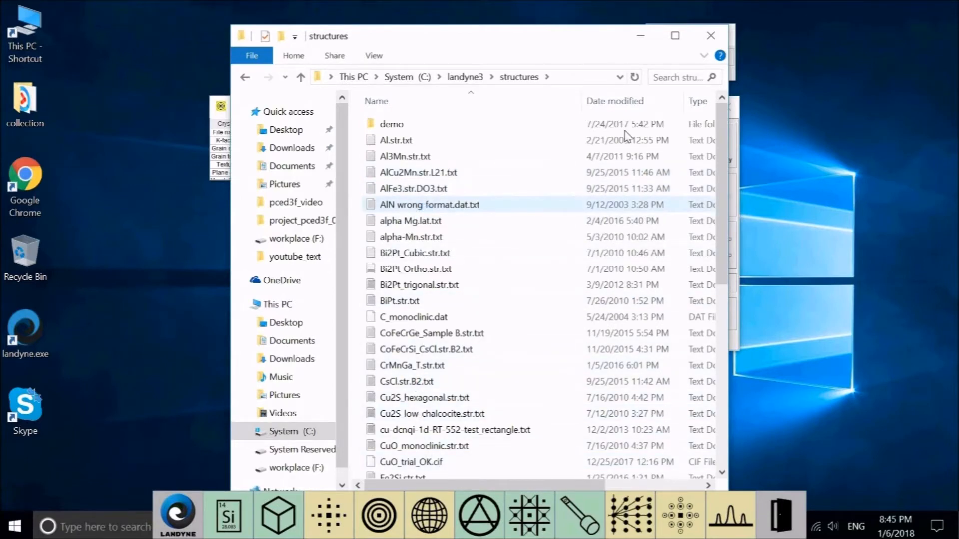
{"action": "left_click", "coordinate": [710, 36]}
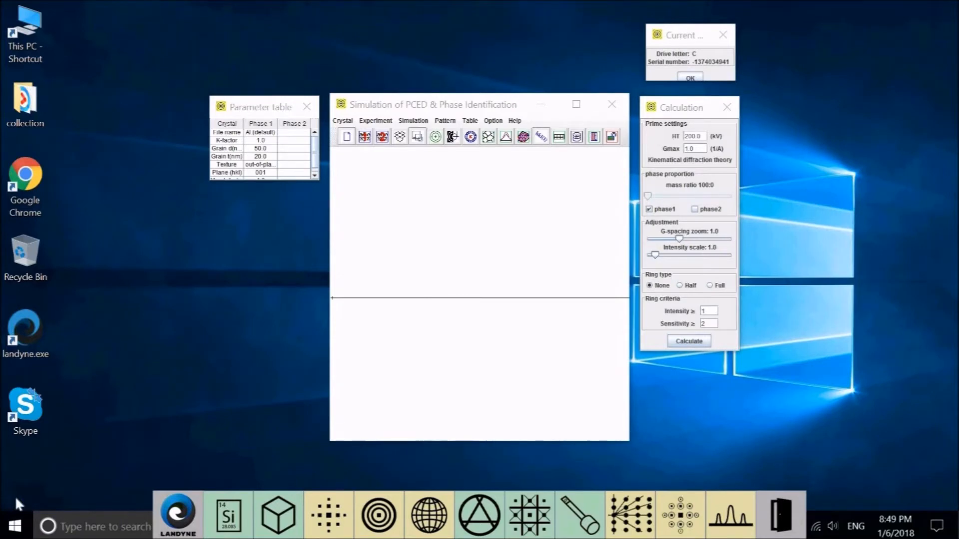
Start a new crystal structure data file and enter Sodium Chloride as its description
{"action": "left_click", "coordinate": [343, 122]}
{"action": "left_click", "coordinate": [348, 138]}
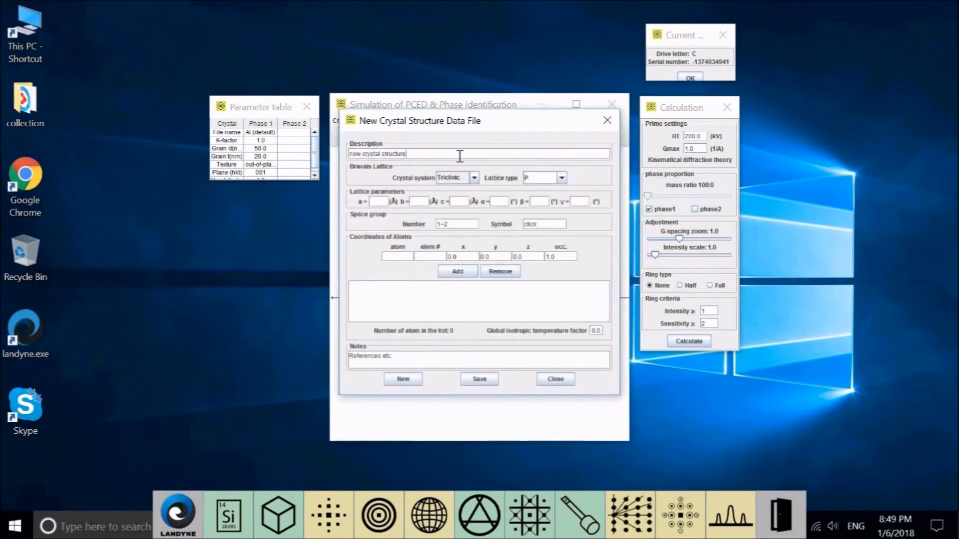
{"action": "key", "text": "BackSpace"}
{"action": "key", "text": "BackSpace"}
{"action": "key", "text": "BackSpace"}
{"action": "key", "text": "BackSpace"}
{"action": "key", "text": "BackSpace"}
{"action": "key", "text": "BackSpace"}
{"action": "key", "text": "BackSpace"}
{"action": "key", "text": "BackSpace"}
{"action": "key", "text": "BackSpace"}
{"action": "key", "text": "BackSpace"}
{"action": "key", "text": "BackSpace"}
{"action": "key", "text": "BackSpace"}
{"action": "key", "text": "BackSpace"}
{"action": "key", "text": "BackSpace"}
{"action": "key", "text": "BackSpace"}
{"action": "key", "text": "BackSpace"}
{"action": "key", "text": "BackSpace"}
{"action": "key", "text": "BackSpace"}
{"action": "key", "text": "BackSpace"}
{"action": "key", "text": "BackSpace"}
{"action": "type", "text": "Sodium Chloride"}
Set the Bravais lattice to the Cubic crystal system with lattice type F
{"action": "left_click", "coordinate": [474, 179]}
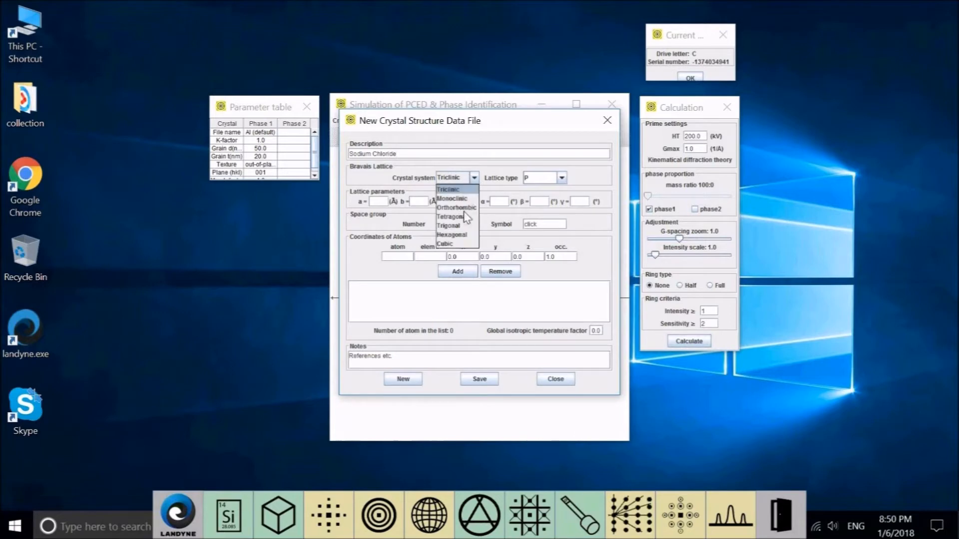
{"action": "left_click", "coordinate": [465, 244]}
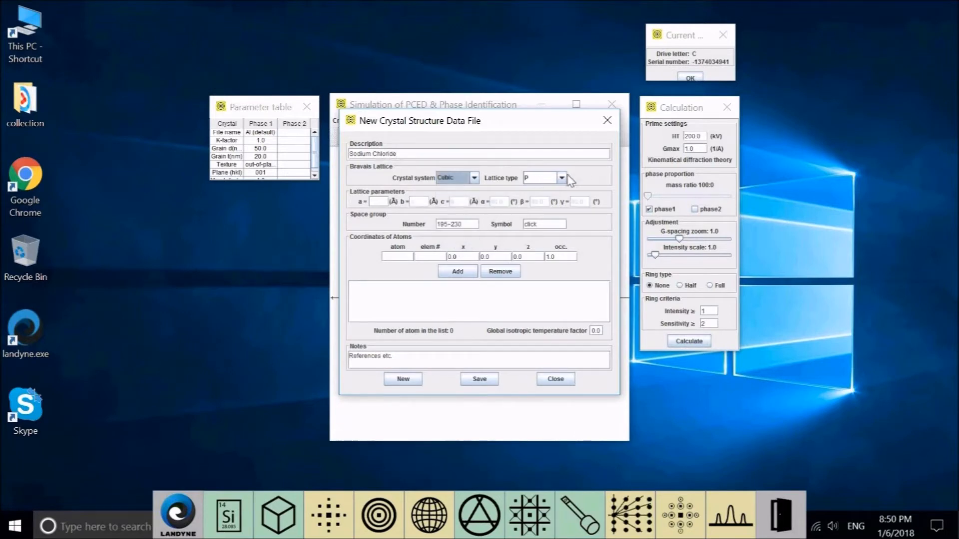
{"action": "left_click", "coordinate": [561, 179]}
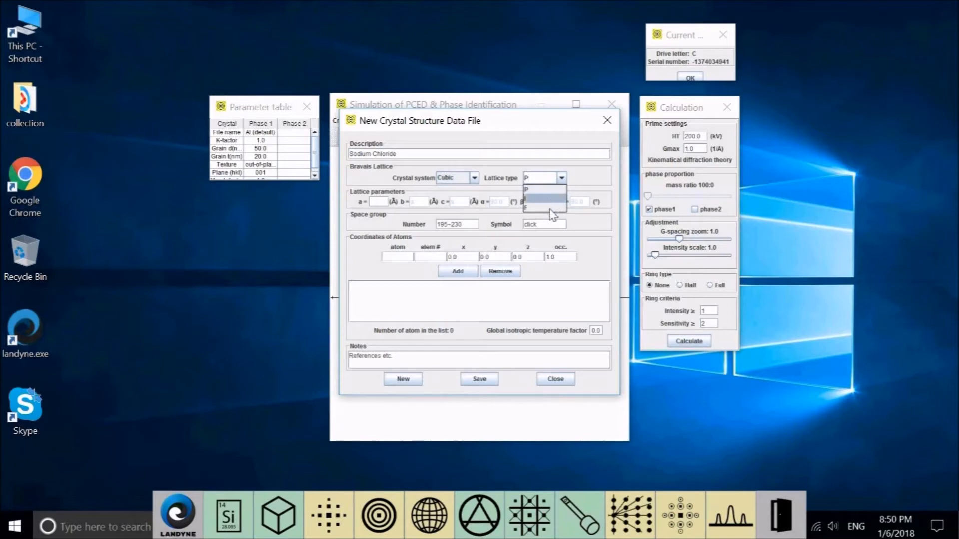
{"action": "left_click", "coordinate": [550, 209]}
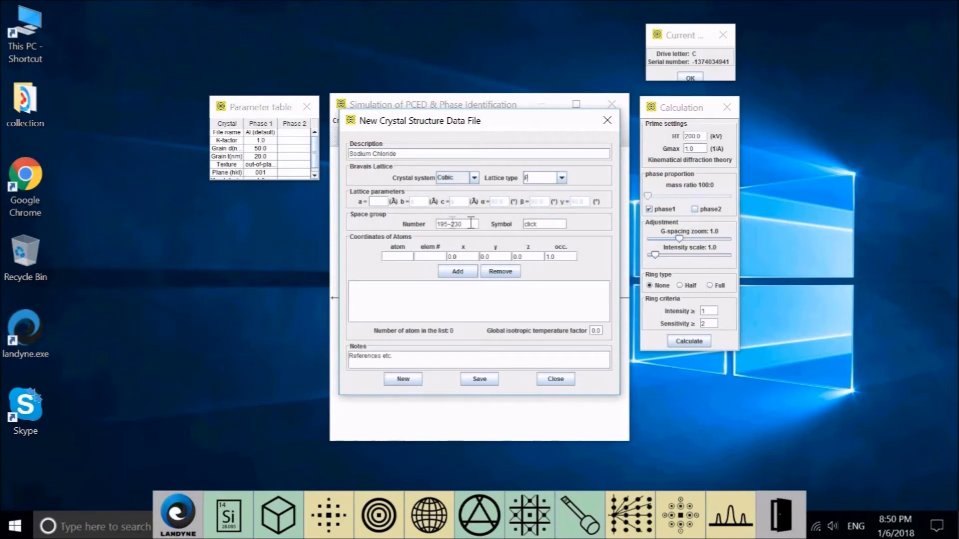
Set lattice parameter a to 5.6302 Å and the space group to number 225 with symbol F m -3 m
{"action": "left_click", "coordinate": [378, 201]}
{"action": "type", "text": "5.6302"}
{"action": "left_click", "coordinate": [467, 229]}
{"action": "type", "text": "1225"}
{"action": "key", "text": "BackSpace"}
{"action": "key", "text": "BackSpace"}
{"action": "key", "text": "BackSpace"}
{"action": "key", "text": "BackSpace"}
{"action": "type", "text": "225"}
{"action": "left_click", "coordinate": [528, 224]}
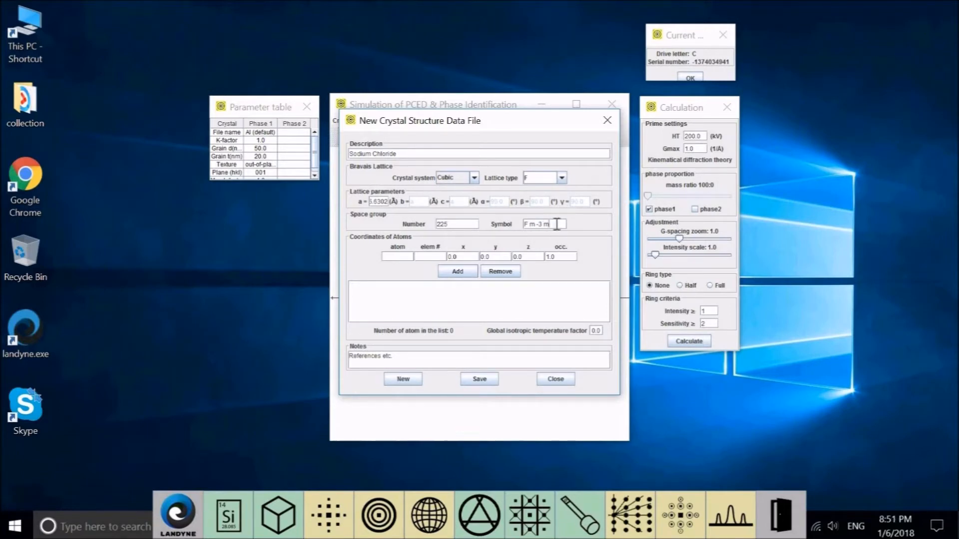
Add atom Na1 with element number 11 at coordinates 0.0, 0.0, 0.0 and occupancy 1.0
{"action": "left_click", "coordinate": [396, 259]}
{"action": "type", "text": "N"}
{"action": "type", "text": "a1"}
{"action": "type", "text": "11"}
{"action": "left_click", "coordinate": [456, 273]}
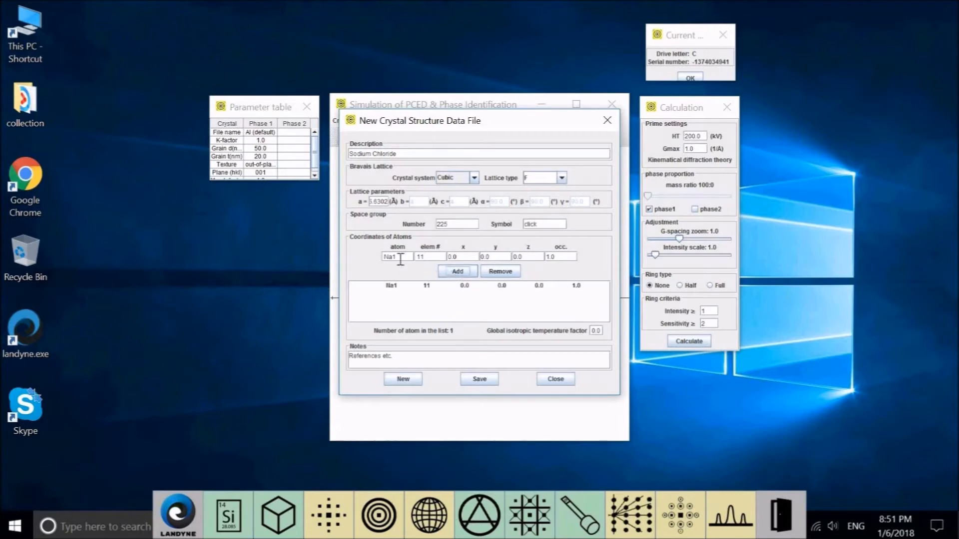
Add atom Cl1 with element number 17 at coordinates 0.0, 0.5, 0.0 and occupancy 1.0
{"action": "key", "text": "BackSpace"}
{"action": "key", "text": "BackSpace"}
{"action": "key", "text": "BackSpace"}
{"action": "type", "text": "Cl1"}
{"action": "left_click", "coordinate": [434, 260]}
{"action": "key", "text": "BackSpace"}
{"action": "key", "text": "BackSpace"}
{"action": "type", "text": "17"}
{"action": "left_click", "coordinate": [497, 257]}
{"action": "key", "text": "BackSpace"}
{"action": "type", "text": "5"}
{"action": "left_click", "coordinate": [469, 275]}
Remove the Cl1 atom from the atom list and add it again with the same values
{"action": "left_click", "coordinate": [466, 295]}
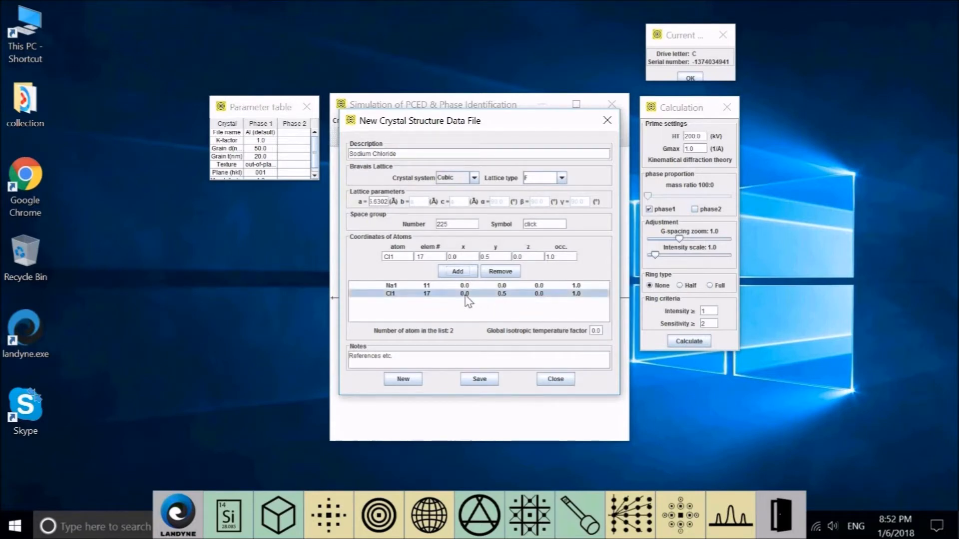
{"action": "left_click", "coordinate": [501, 272]}
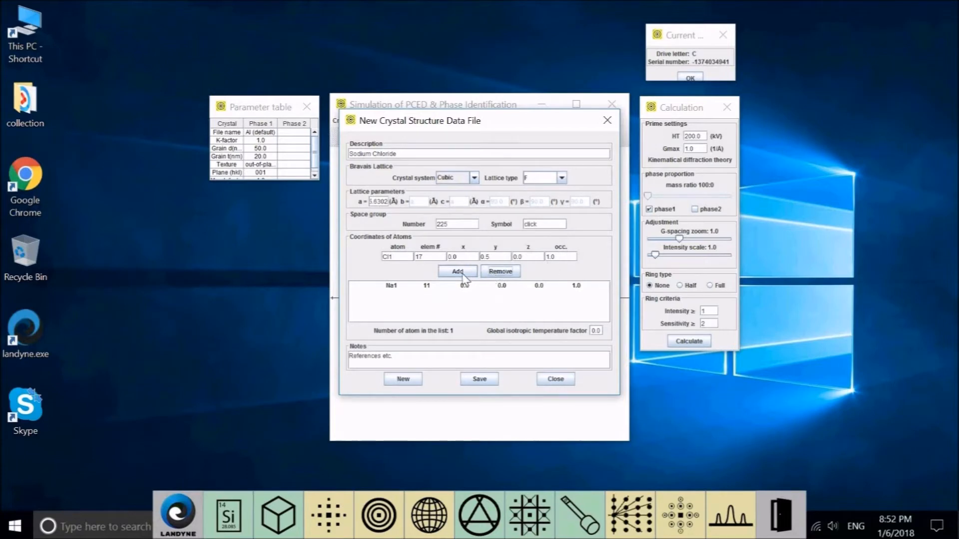
{"action": "left_click", "coordinate": [463, 274]}
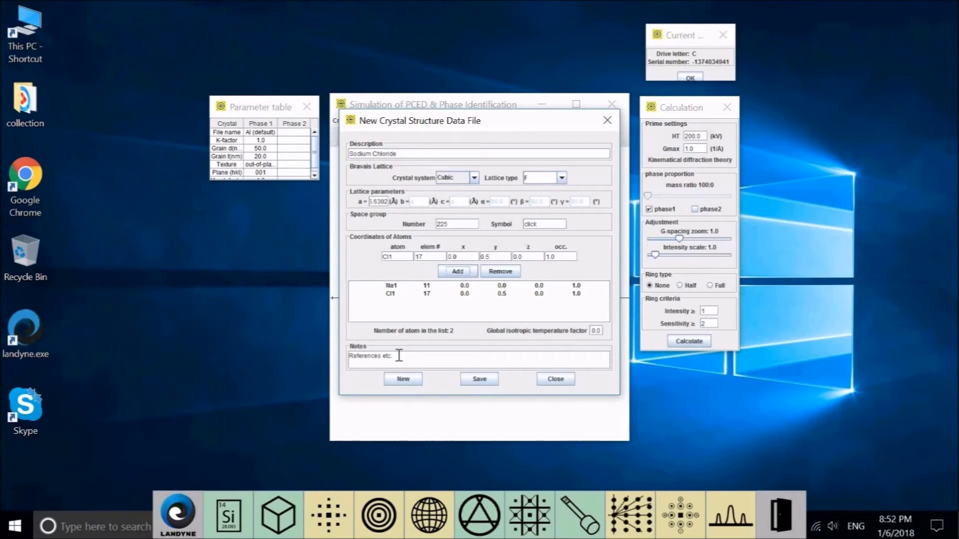
Start saving the structure, choose NaCl.str.txt in the structures folder as the file name, and cancel the save
{"action": "left_click", "coordinate": [480, 380]}
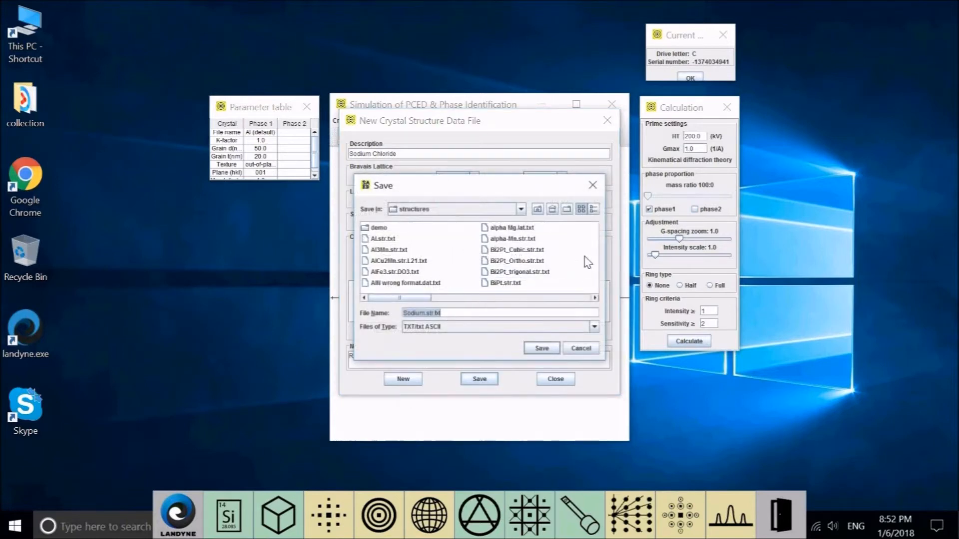
{"action": "left_click", "coordinate": [595, 298]}
{"action": "left_click", "coordinate": [594, 299]}
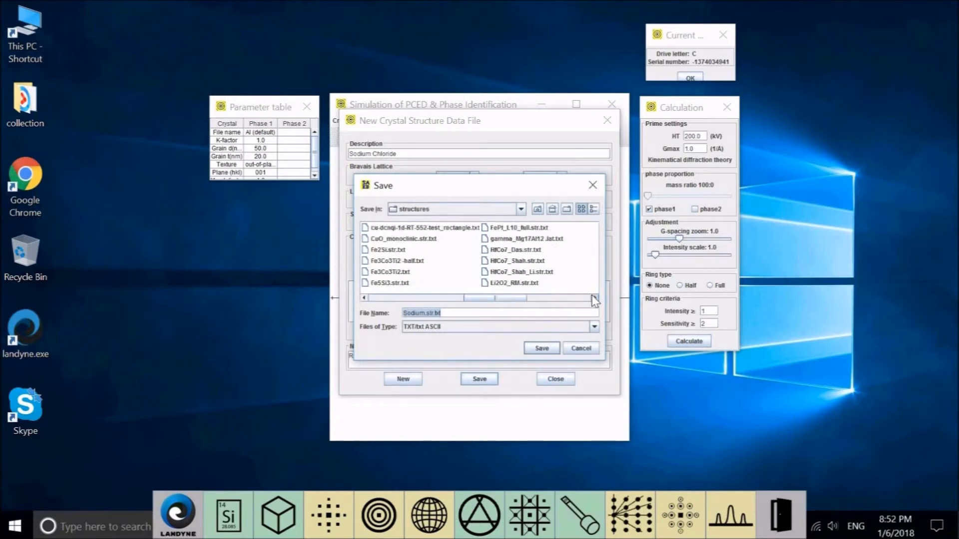
{"action": "left_click", "coordinate": [594, 299]}
{"action": "left_click", "coordinate": [595, 299]}
{"action": "left_click", "coordinate": [594, 299]}
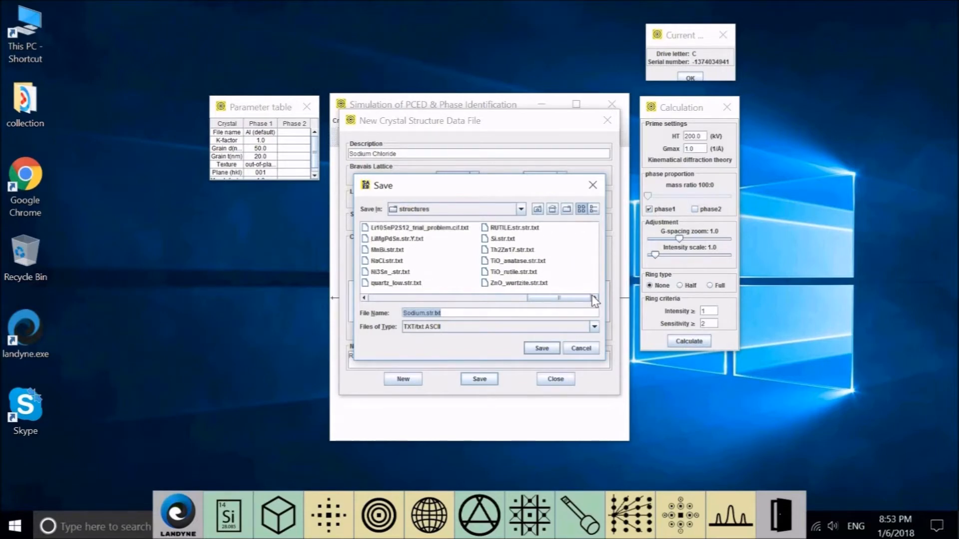
{"action": "left_click", "coordinate": [392, 263]}
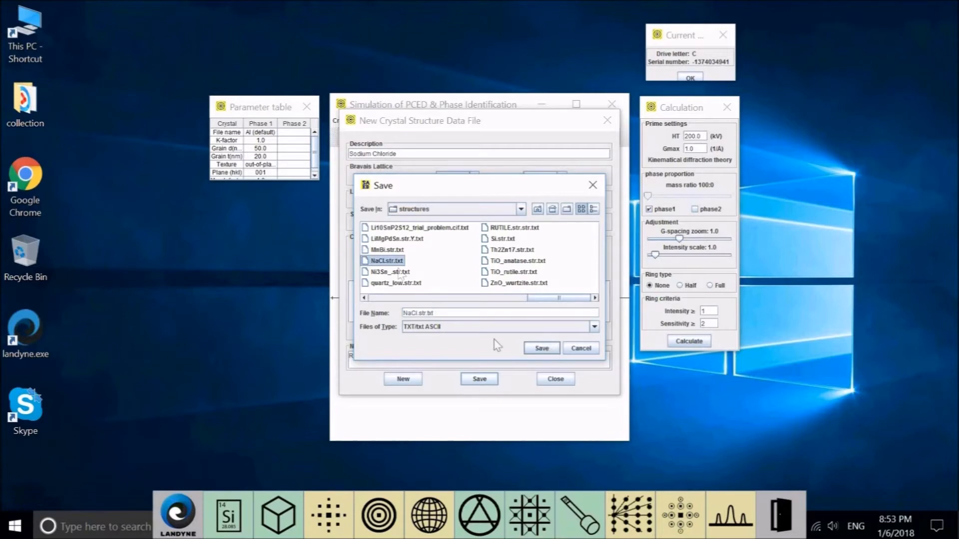
{"action": "left_click", "coordinate": [582, 349]}
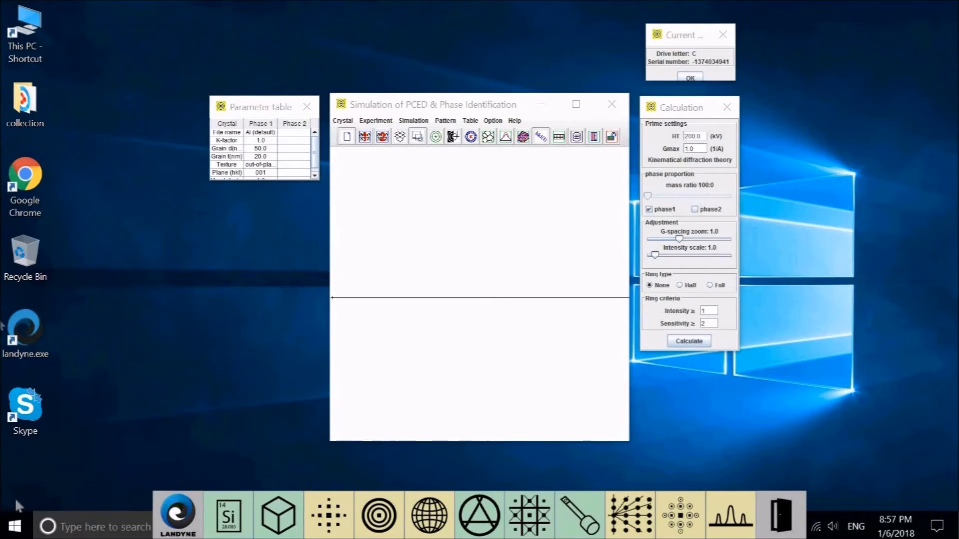
In File Explorer, open the C:\landyne3\structures folder and maximize its window
{"action": "double_click", "coordinate": [37, 39]}
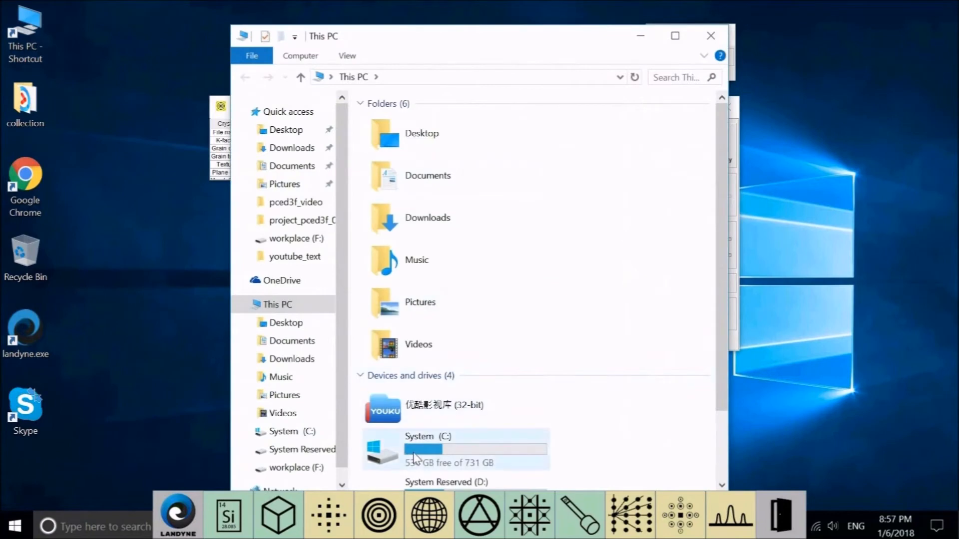
{"action": "left_click", "coordinate": [422, 448]}
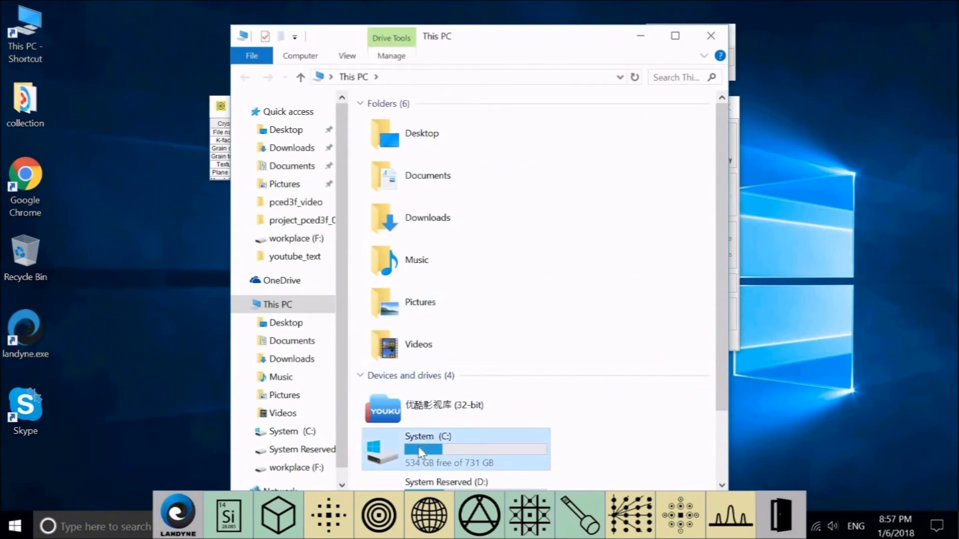
{"action": "double_click", "coordinate": [422, 452]}
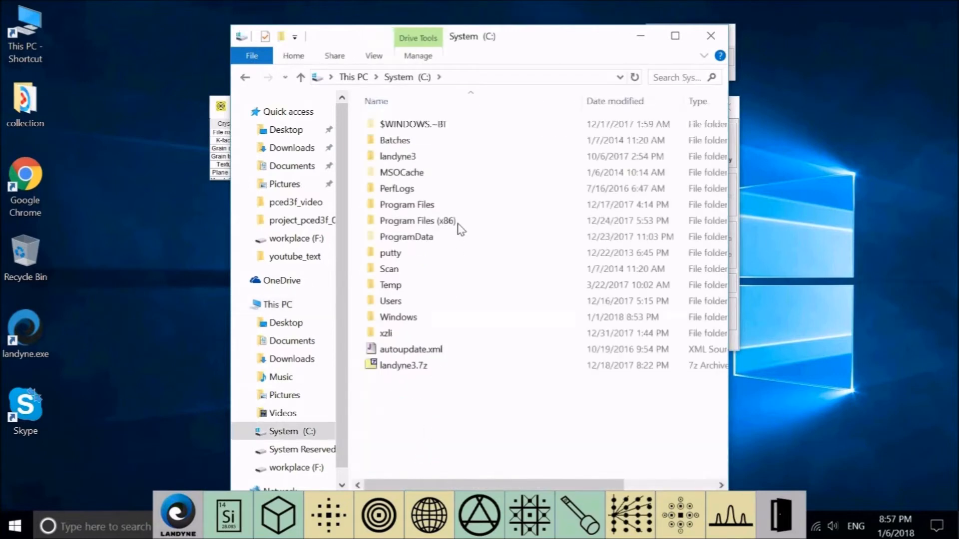
{"action": "double_click", "coordinate": [412, 163]}
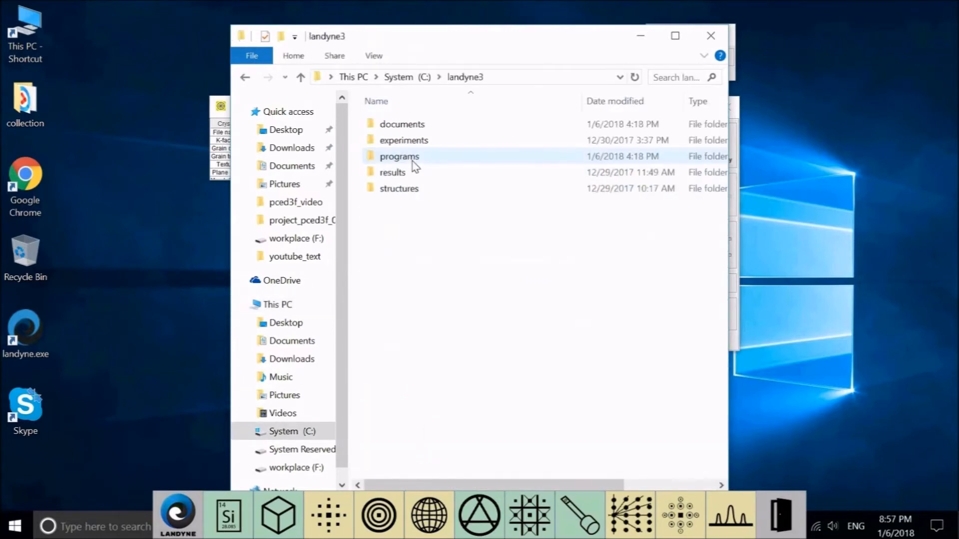
{"action": "double_click", "coordinate": [396, 189]}
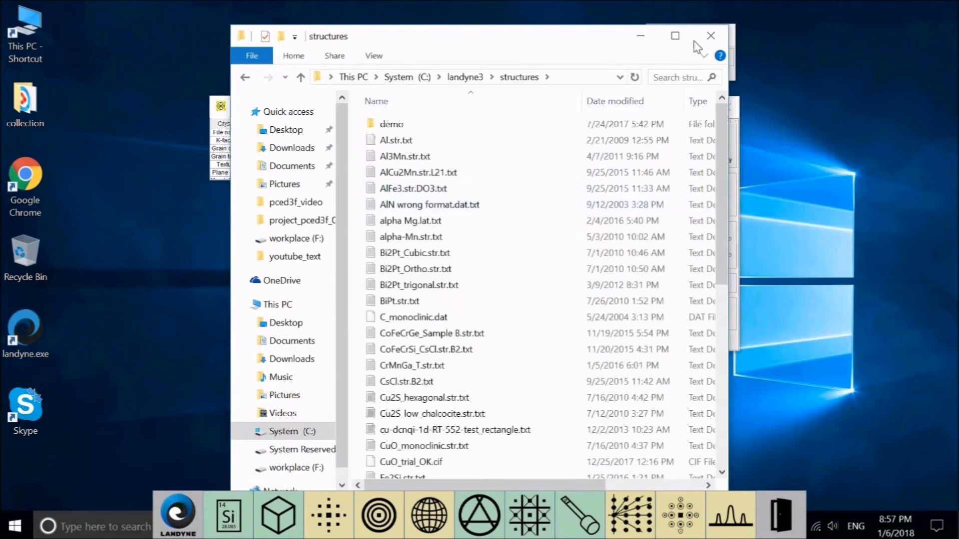
{"action": "left_click", "coordinate": [675, 35]}
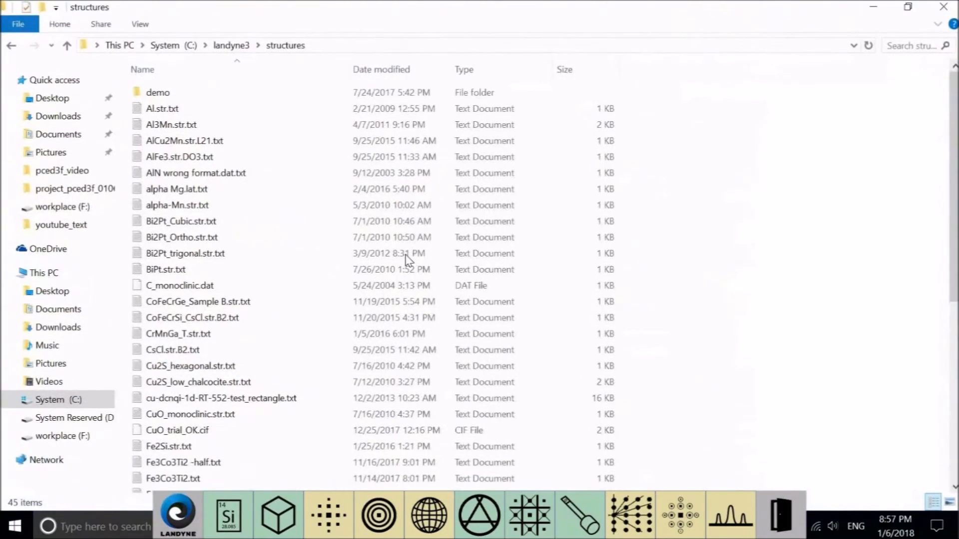
Open NaCl.str.txt from the structures folder to examine its data format, then close it and minimize the folder window
{"action": "left_click", "coordinate": [954, 405]}
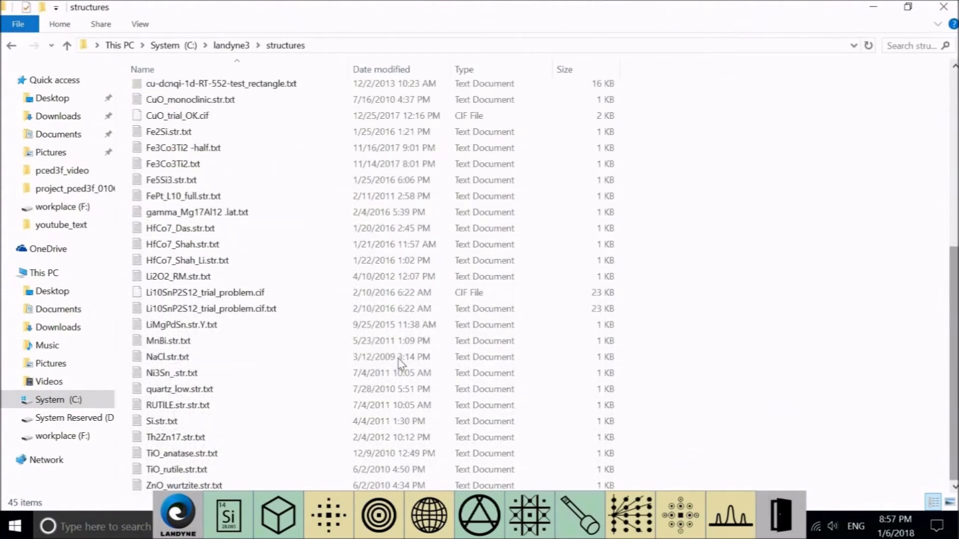
{"action": "double_click", "coordinate": [177, 358]}
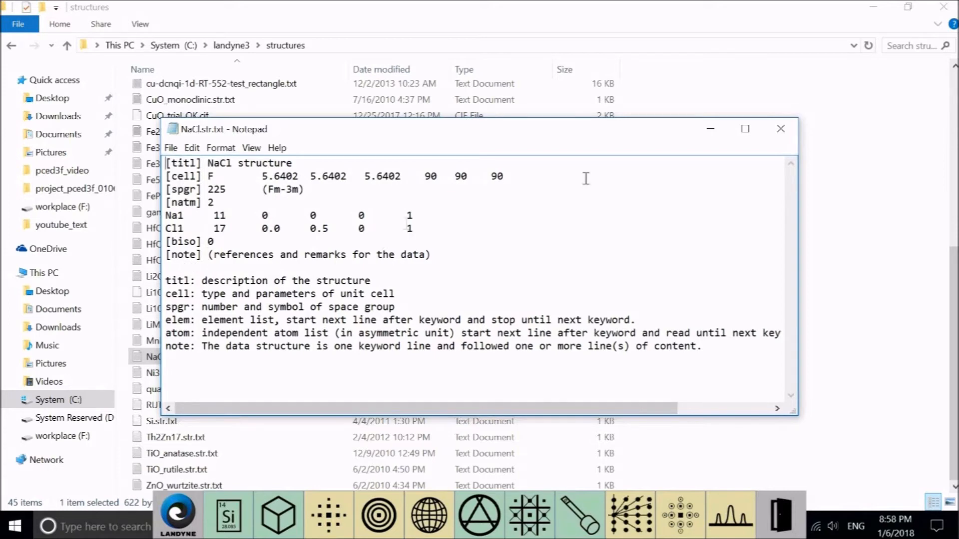
{"action": "left_click", "coordinate": [781, 129]}
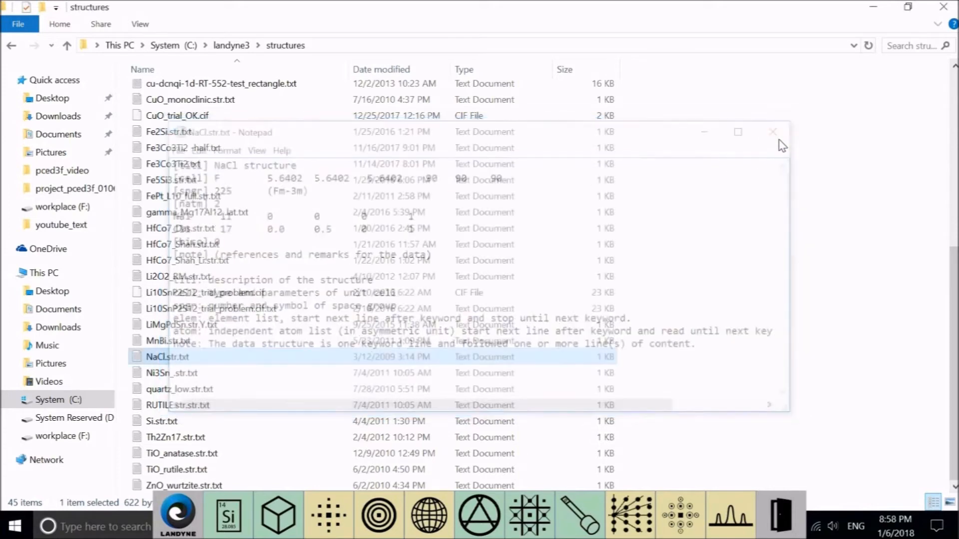
{"action": "left_click", "coordinate": [883, 9]}
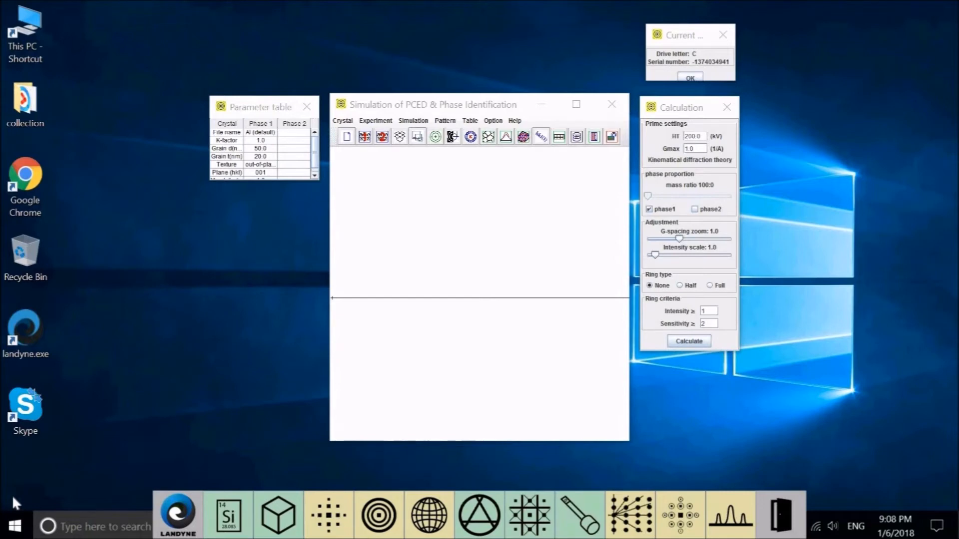
Look over the commands for loading crystal phases, and include phase 2 in the calculation
{"action": "left_click", "coordinate": [339, 122]}
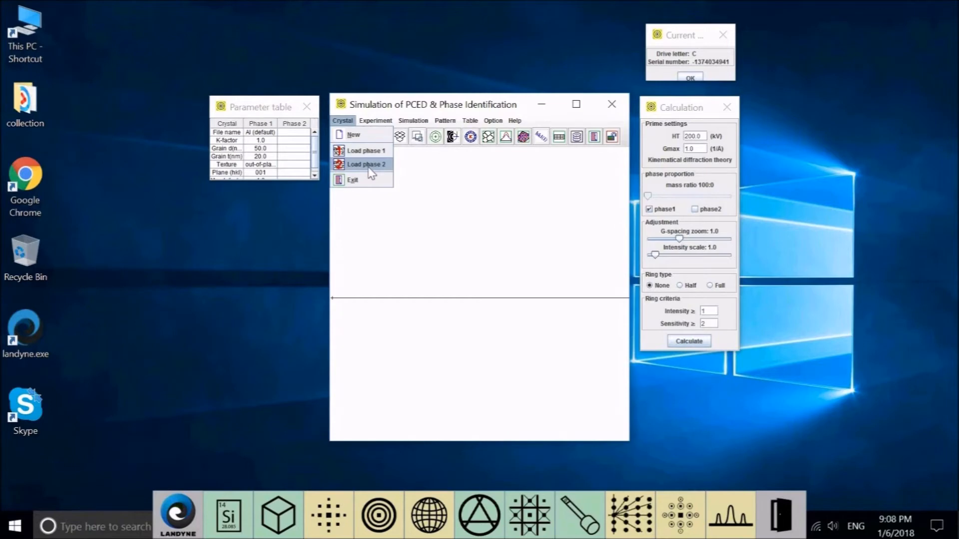
{"action": "left_click", "coordinate": [469, 271]}
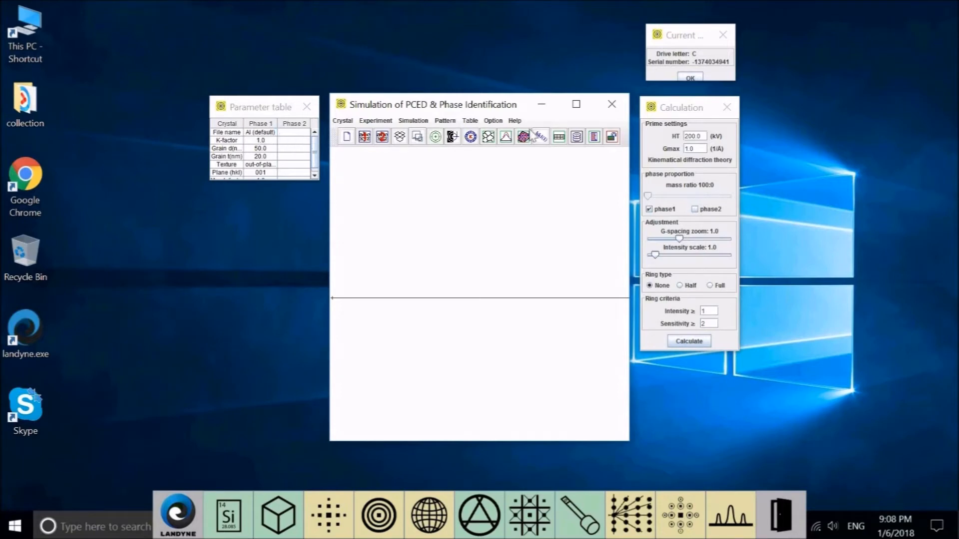
{"action": "left_click", "coordinate": [695, 211]}
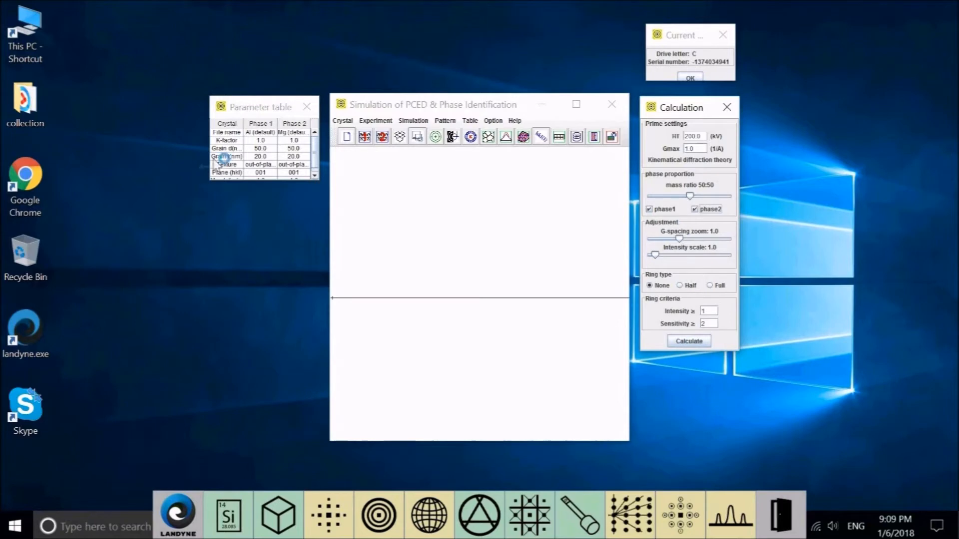
Move the parameter table further from the simulation window and enlarge it to show all rows and full phase columns
{"action": "left_click", "coordinate": [236, 108]}
{"action": "left_click_drag", "start_coordinate": [233, 117], "coordinate": [181, 99]}
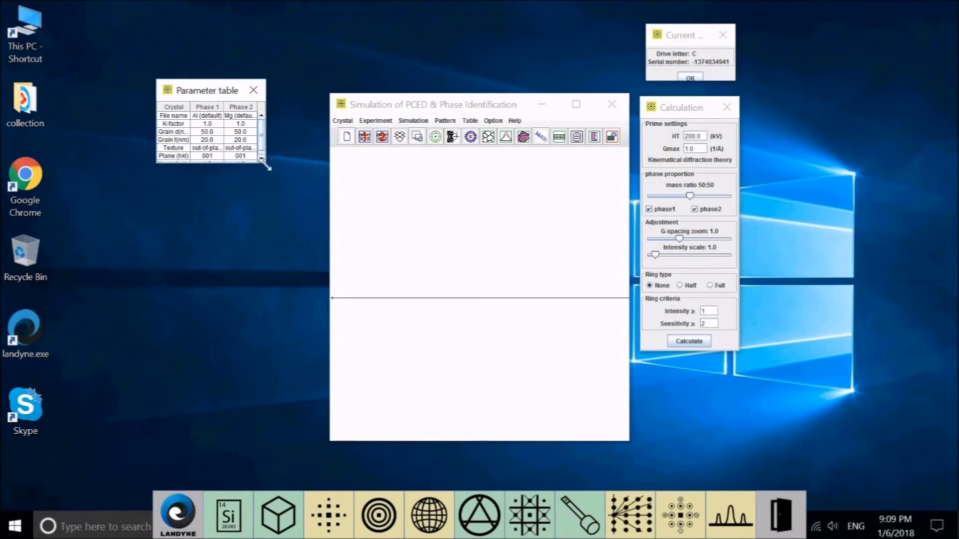
{"action": "left_click_drag", "start_coordinate": [266, 164], "coordinate": [305, 202]}
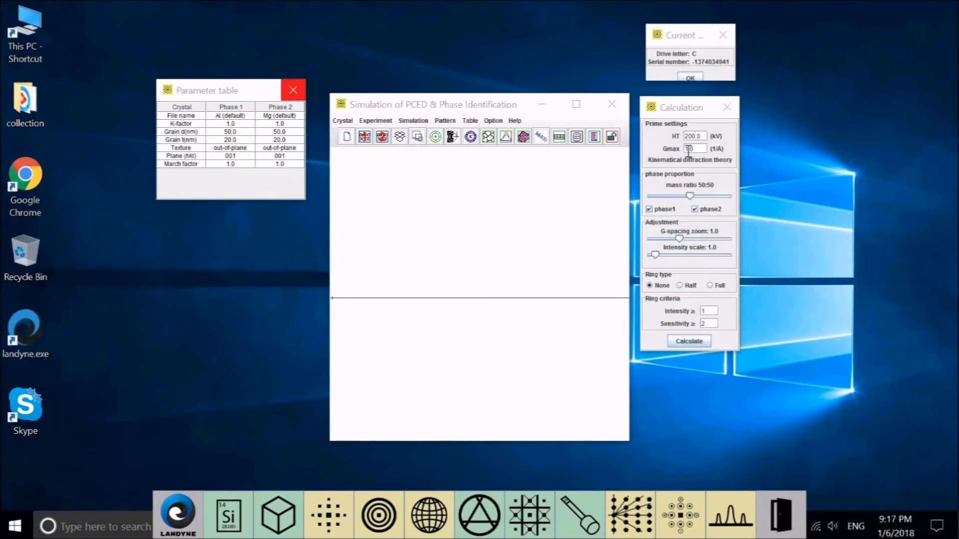
Switch phase 2 and phase 1 off and on in turn, leaving only phase 1 included in the calculation
{"action": "left_click", "coordinate": [694, 151]}
{"action": "left_click", "coordinate": [695, 210]}
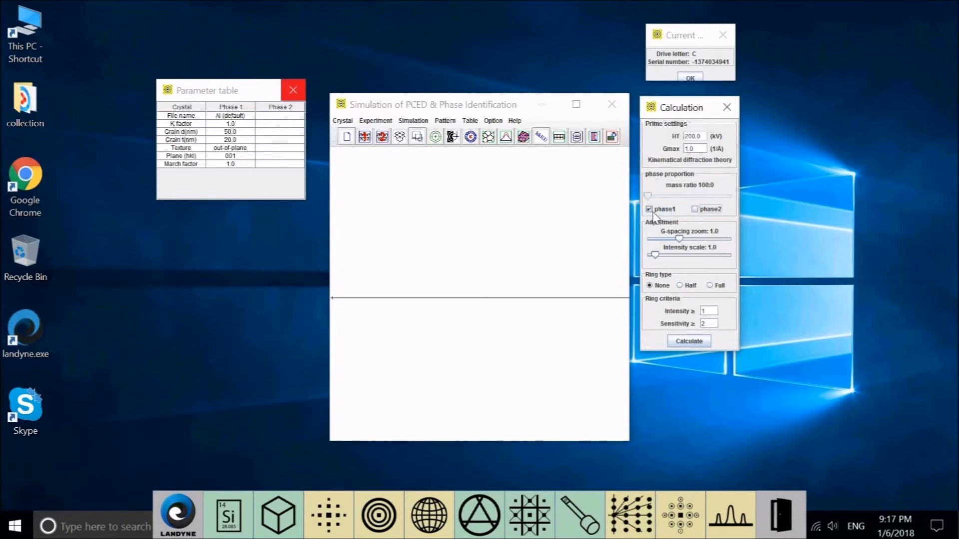
{"action": "left_click", "coordinate": [695, 209]}
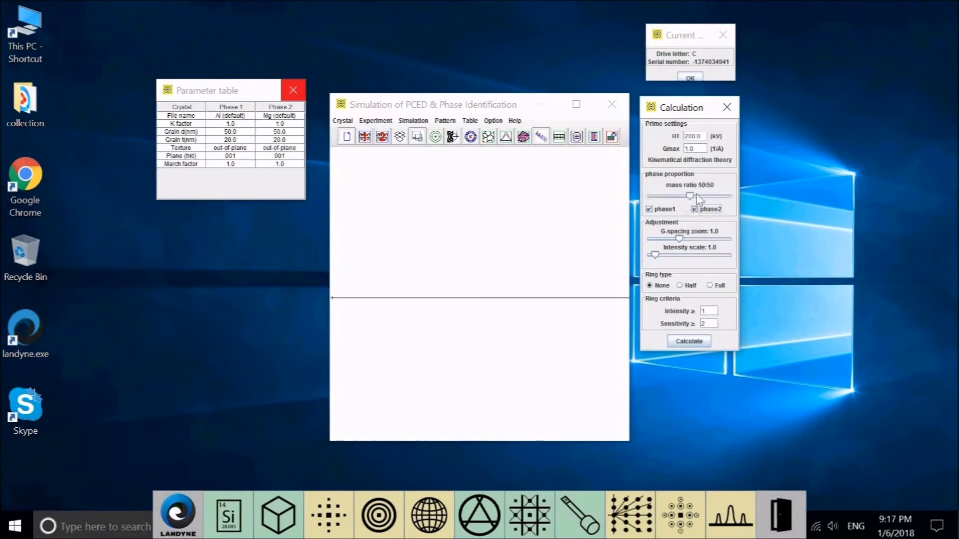
{"action": "left_click", "coordinate": [649, 210]}
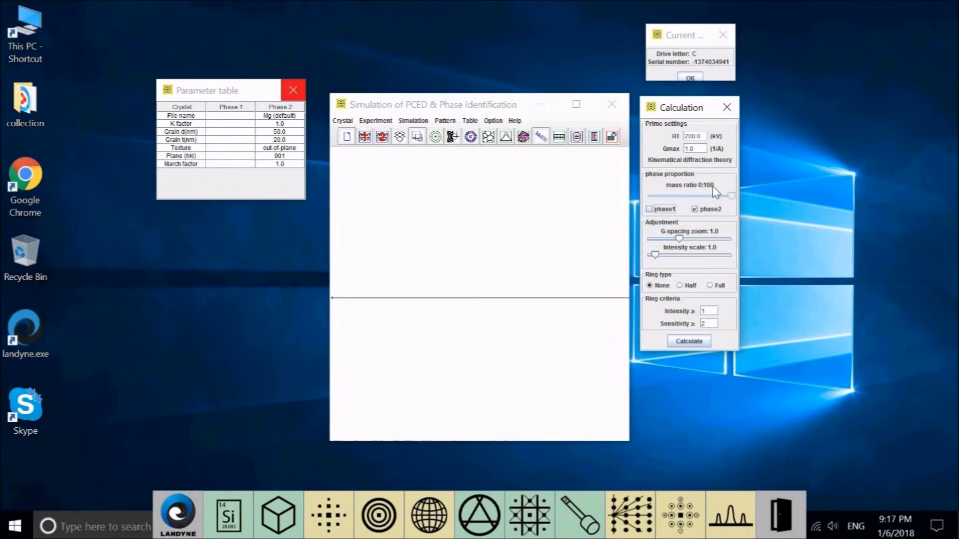
{"action": "left_click", "coordinate": [658, 209]}
{"action": "left_click", "coordinate": [702, 210]}
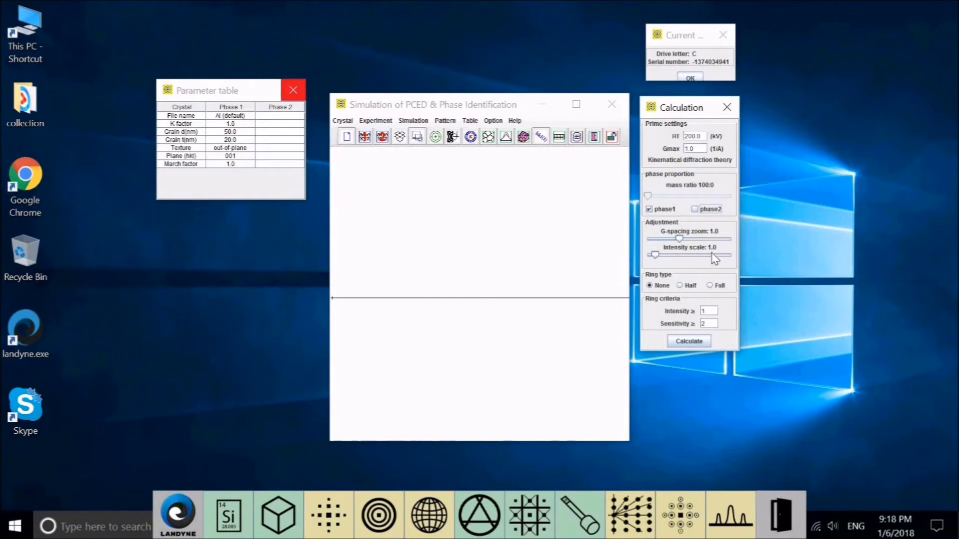
Calculate the diffraction pattern of phase 1 and set the G-spacing zoom to 1.63
{"action": "left_click", "coordinate": [688, 341]}
{"action": "left_click_drag", "start_coordinate": [682, 240], "coordinate": [701, 240]}
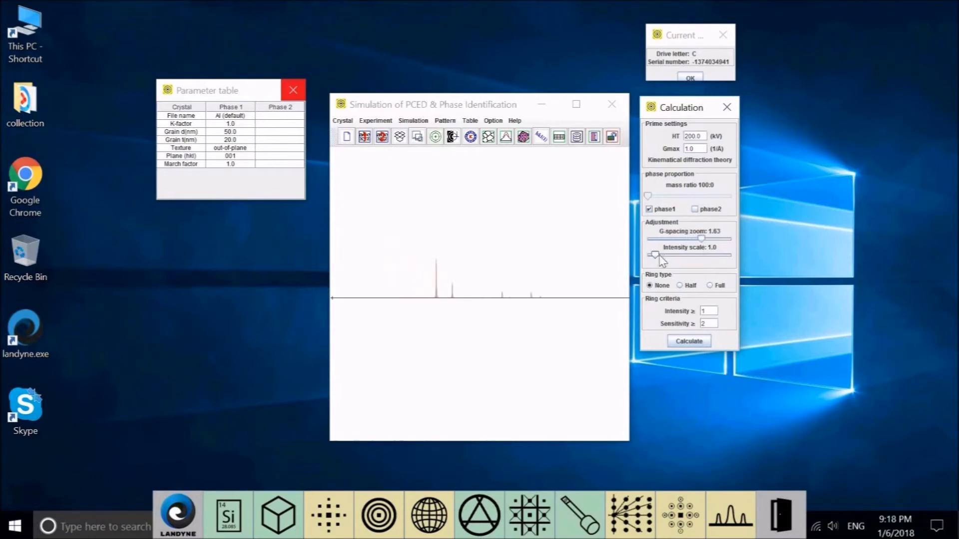
Set the intensity scale to 3.34 and calculate the diffraction pattern with only phase 2 included
{"action": "left_click_drag", "start_coordinate": [656, 255], "coordinate": [672, 256]}
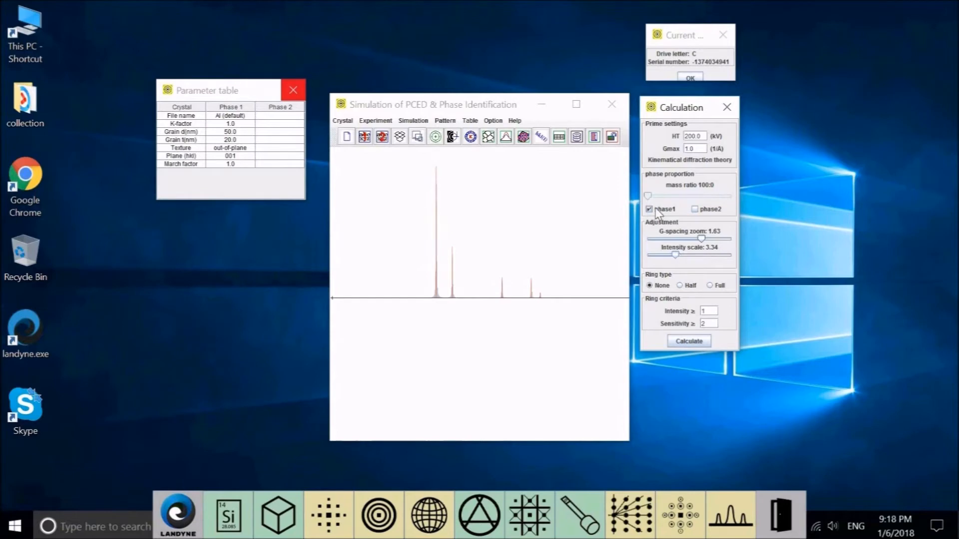
{"action": "left_click", "coordinate": [695, 209]}
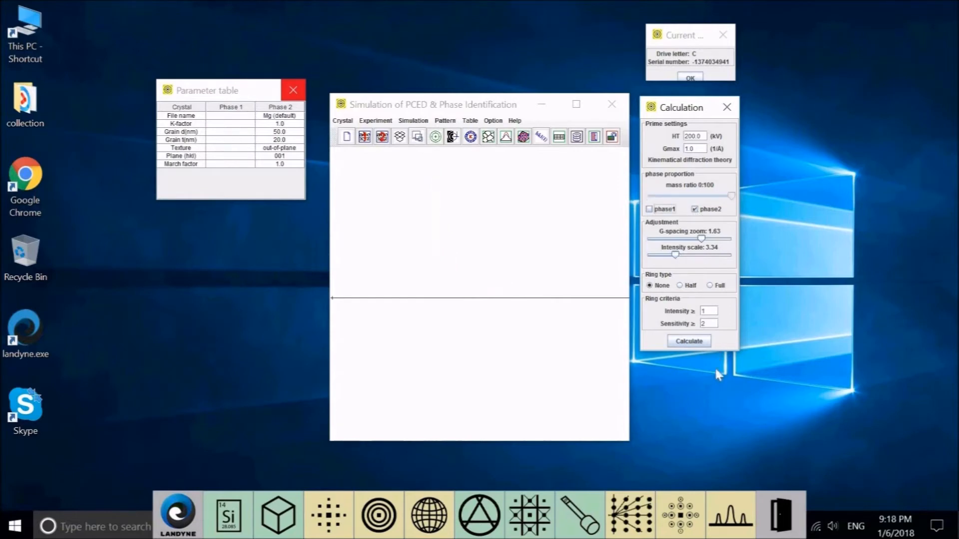
{"action": "left_click", "coordinate": [700, 344]}
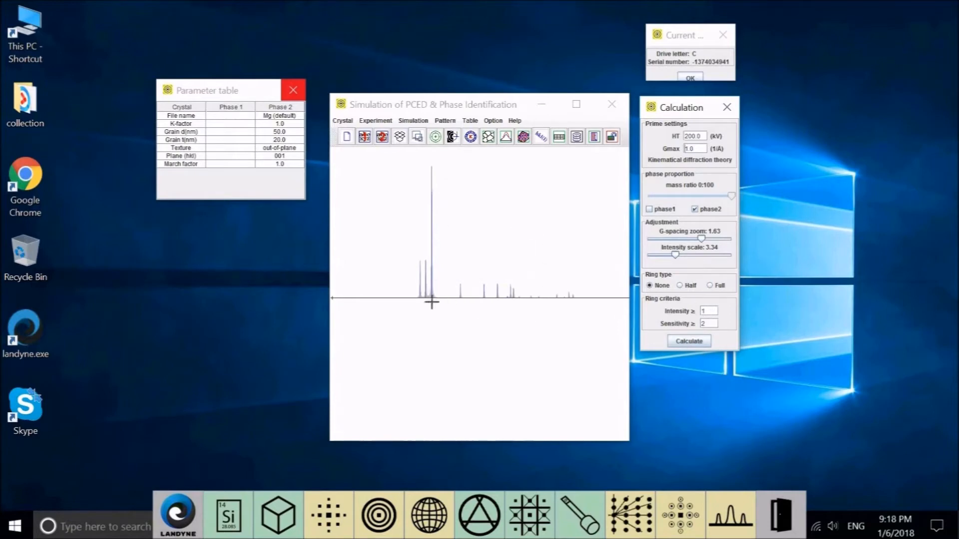
Include phase 1 alongside phase 2 in the pattern, and look over the options for resetting the phase and ring colors
{"action": "left_click", "coordinate": [649, 209]}
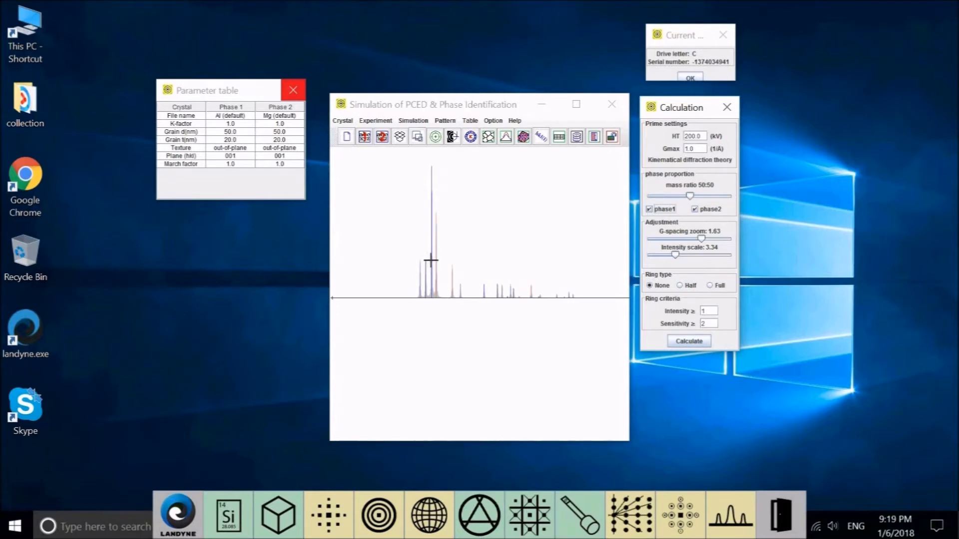
{"action": "left_click", "coordinate": [492, 121]}
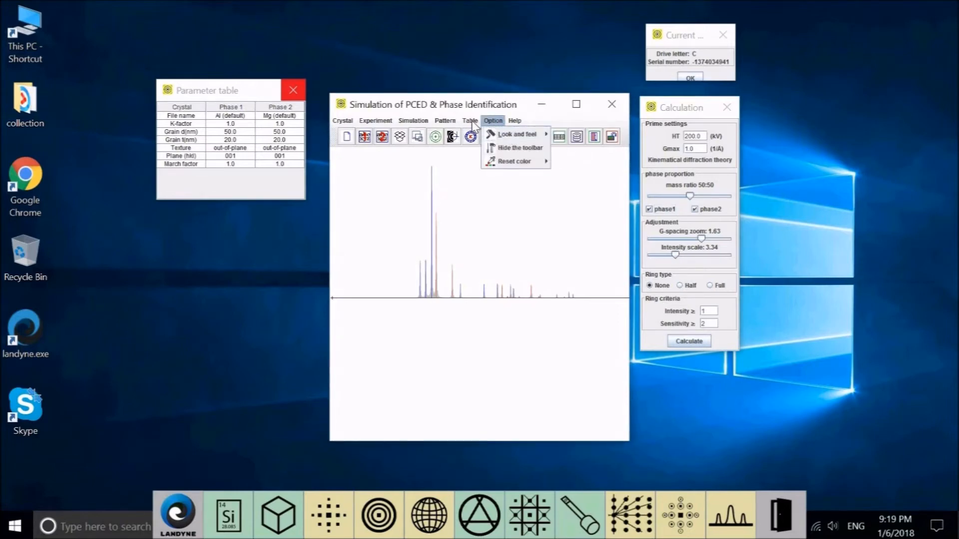
{"action": "mouse_move", "coordinate": [451, 123]}
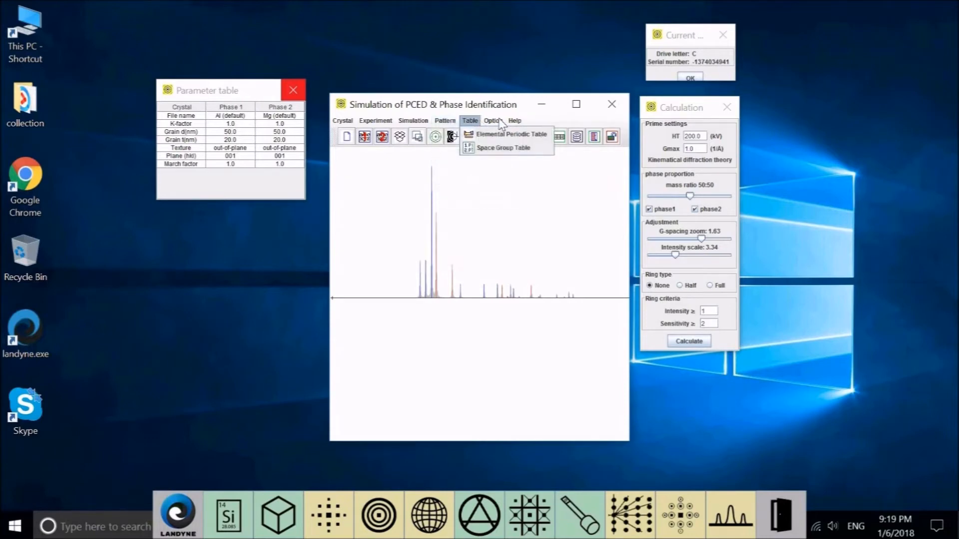
{"action": "mouse_move", "coordinate": [491, 121]}
{"action": "mouse_move", "coordinate": [510, 160]}
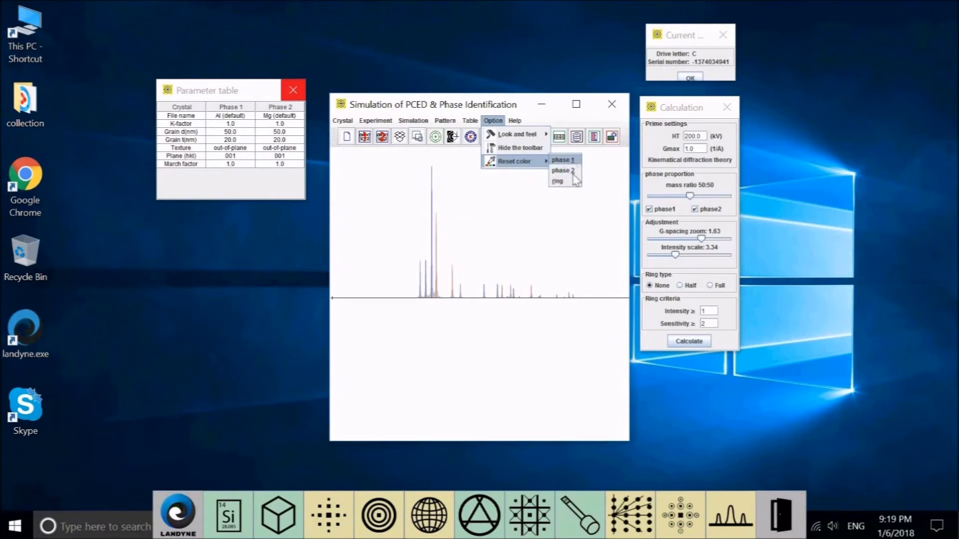
{"action": "left_click", "coordinate": [538, 236]}
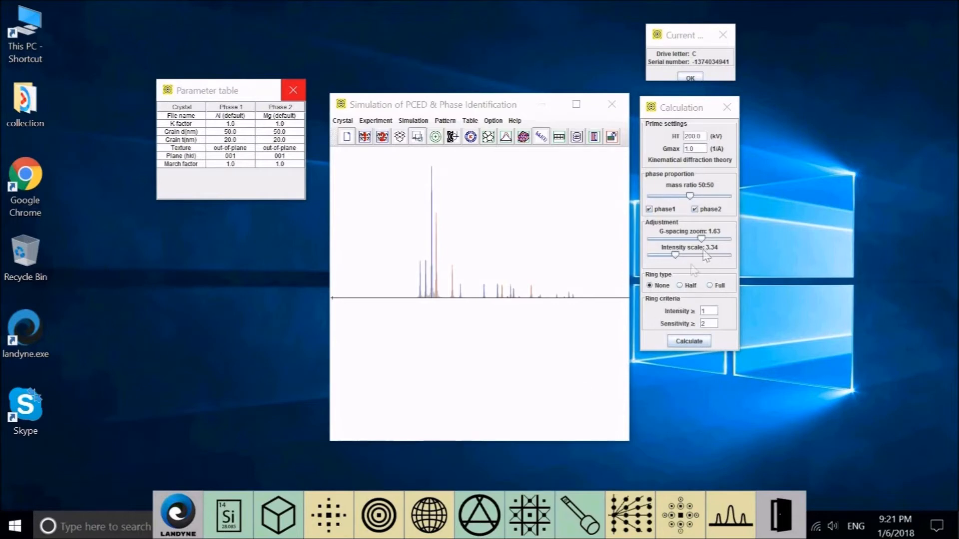
Vary the mass ratio of phase 1 to phase 2, trying 79:21 and finishing at 32:68
{"action": "left_click", "coordinate": [689, 198]}
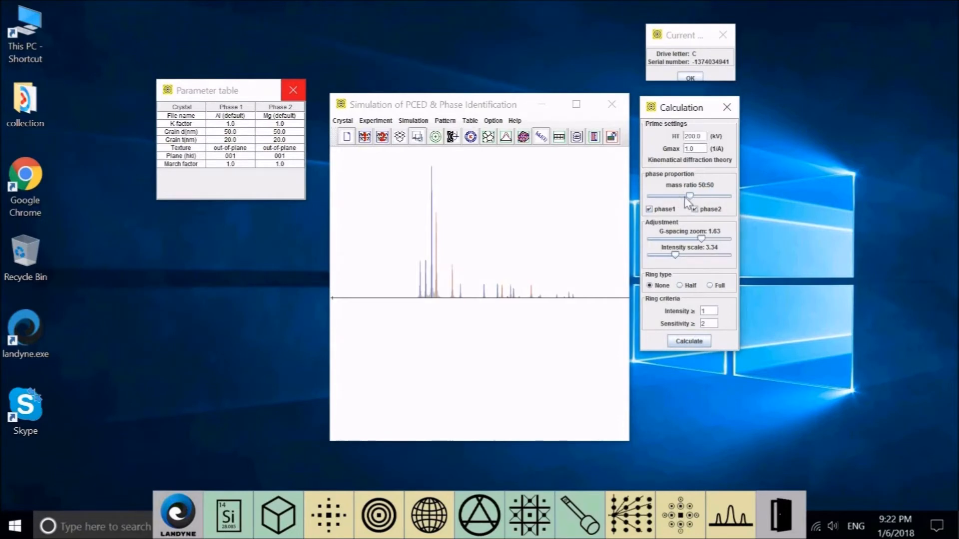
{"action": "left_click_drag", "start_coordinate": [690, 197], "coordinate": [665, 197]}
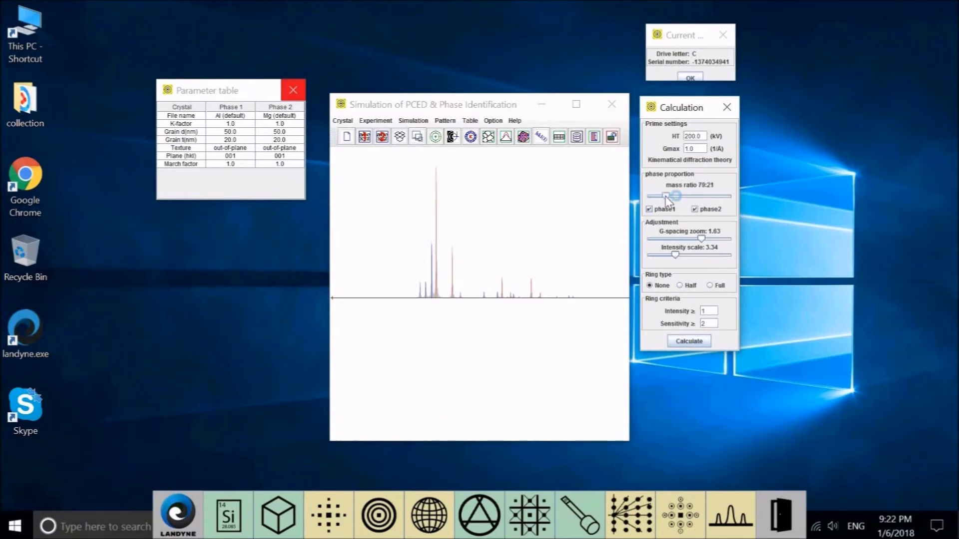
{"action": "left_click_drag", "start_coordinate": [664, 197], "coordinate": [664, 197]}
{"action": "left_click_drag", "start_coordinate": [670, 197], "coordinate": [711, 197]}
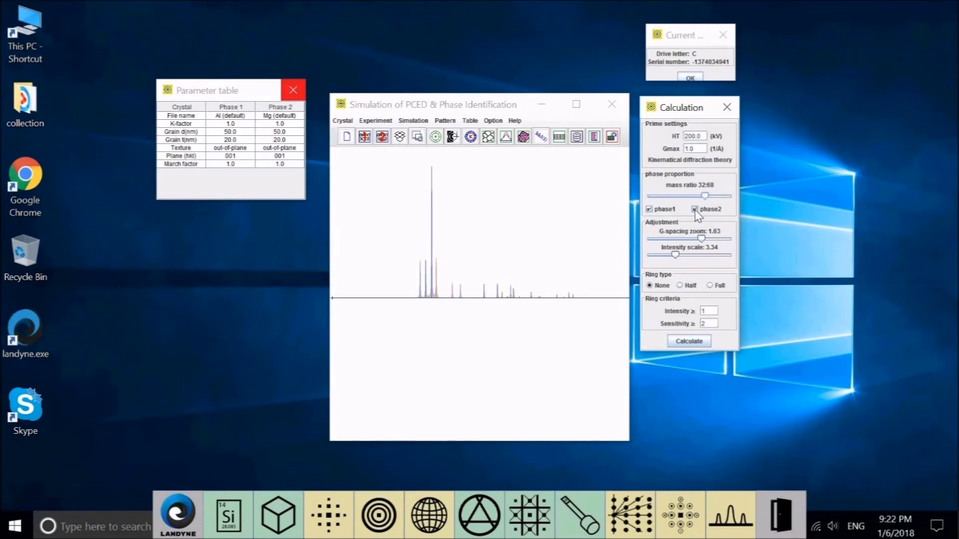
Exclude phase 2, calculate the phase 1 pattern with Gmax 1.5, and set the G-spacing zoom to 1.17
{"action": "left_click", "coordinate": [695, 209]}
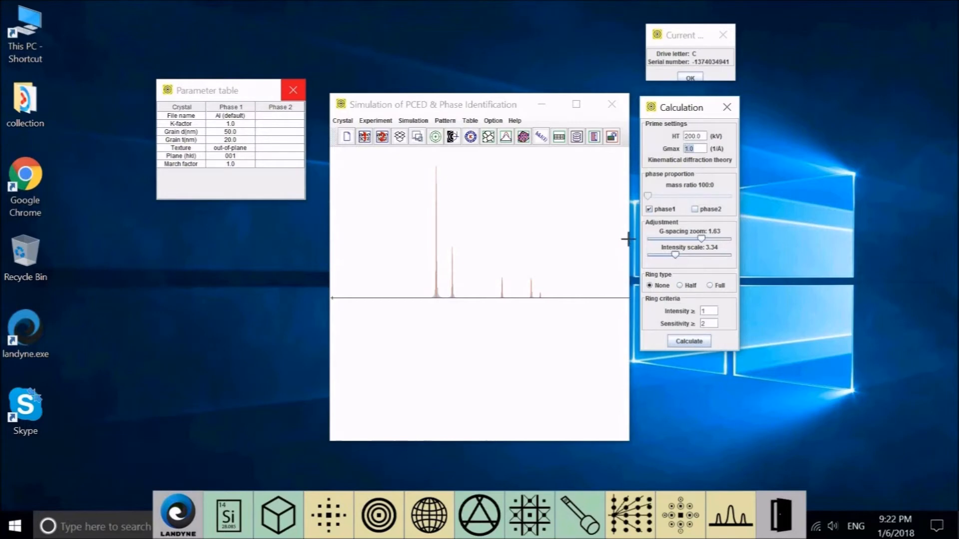
{"action": "type", "text": "1"}
{"action": "left_click", "coordinate": [693, 342]}
{"action": "left_click_drag", "start_coordinate": [703, 243], "coordinate": [682, 244]}
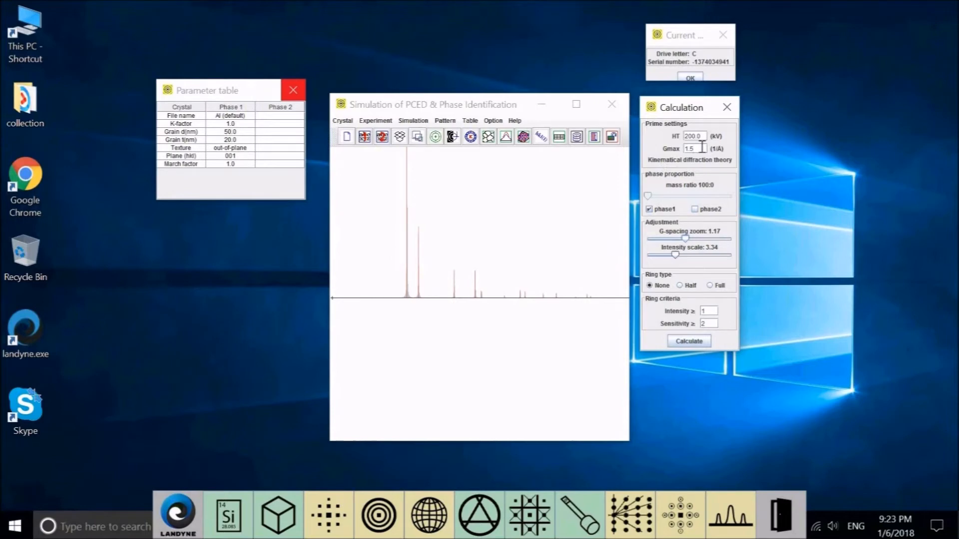
Recalculate the phase 1 pattern with Gmax 1.0 and reduce the intensity scale to 2.52
{"action": "type", "text": "0"}
{"action": "left_click", "coordinate": [674, 345]}
{"action": "left_click_drag", "start_coordinate": [677, 259], "coordinate": [671, 262]}
Bring up the peak profile settings, hide the peaks so only the profile is drawn, and set the G-spacing zoom to 1.485
{"action": "left_click", "coordinate": [414, 121]}
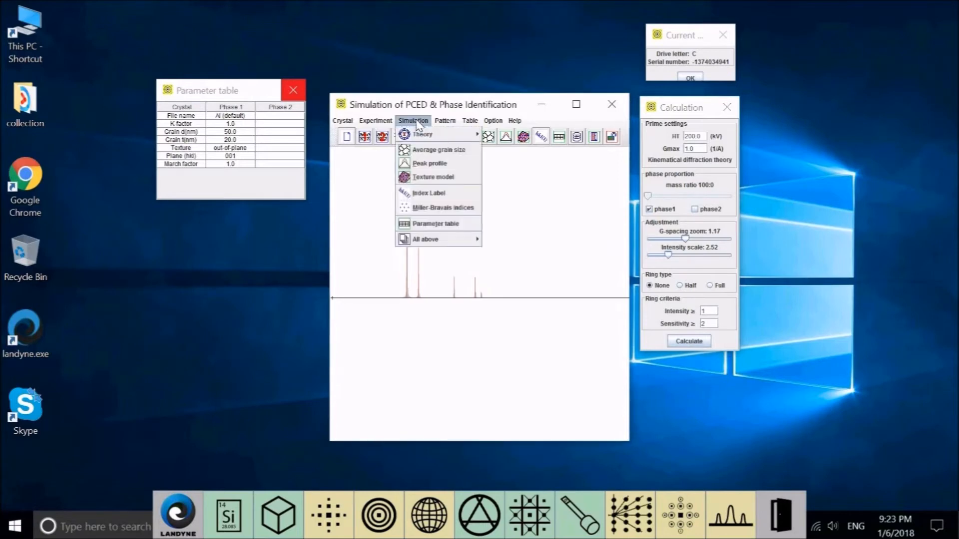
{"action": "left_click", "coordinate": [424, 163]}
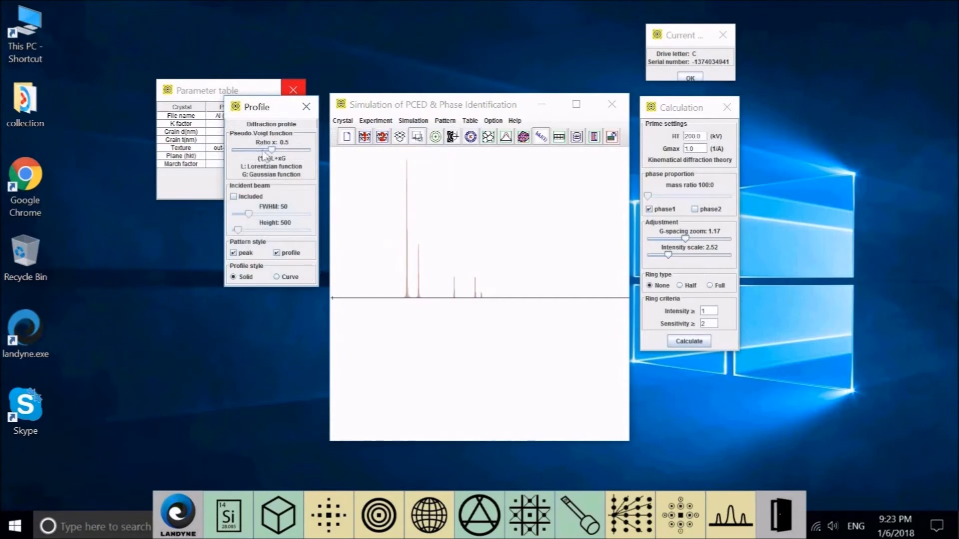
{"action": "left_click_drag", "start_coordinate": [268, 116], "coordinate": [253, 208]}
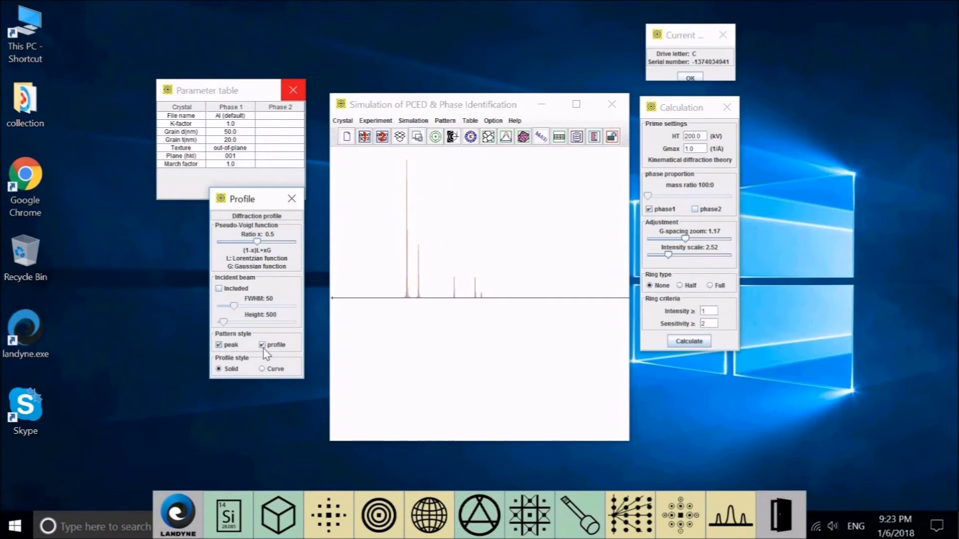
{"action": "left_click", "coordinate": [227, 344]}
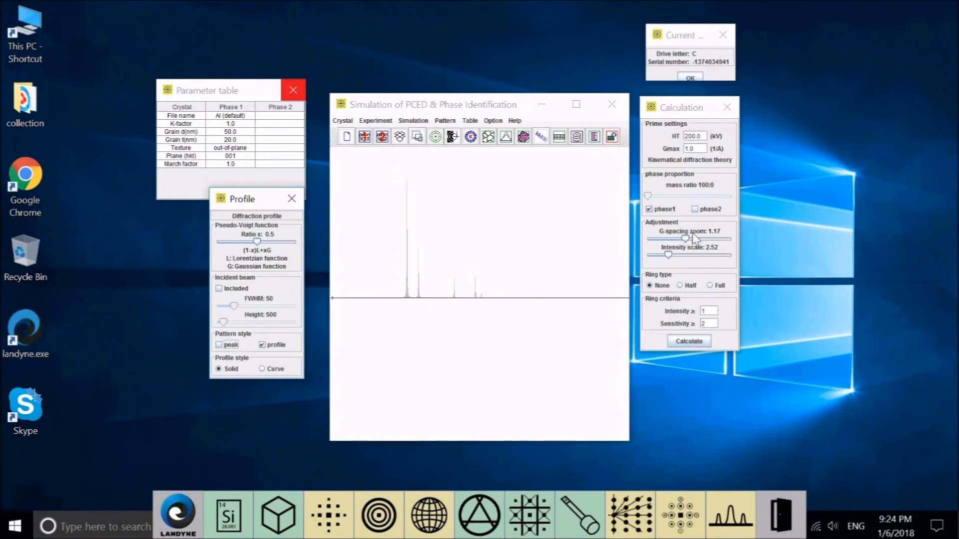
{"action": "left_click_drag", "start_coordinate": [687, 240], "coordinate": [697, 240]}
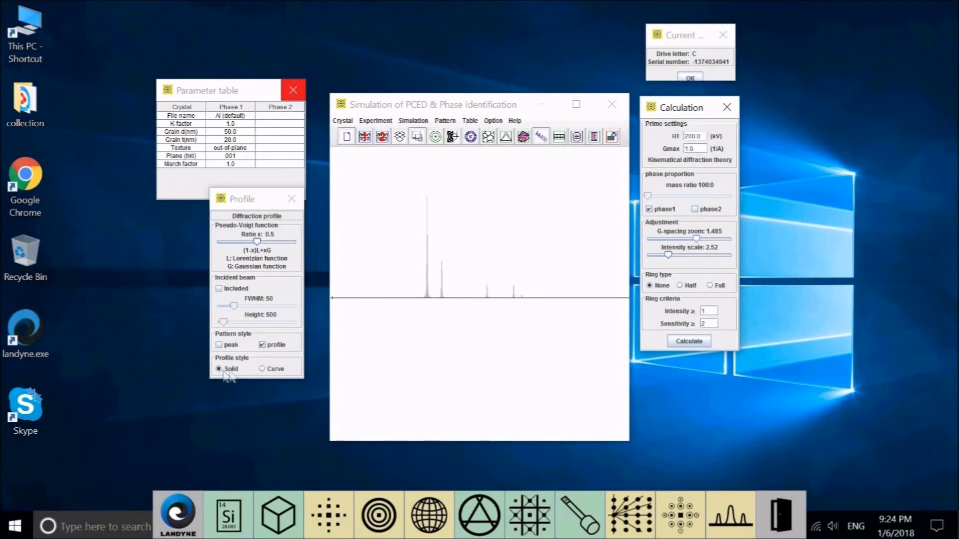
Try the Curve profile style and a peak-only pattern, finishing with the Solid style and both peak and profile shown
{"action": "left_click", "coordinate": [264, 370]}
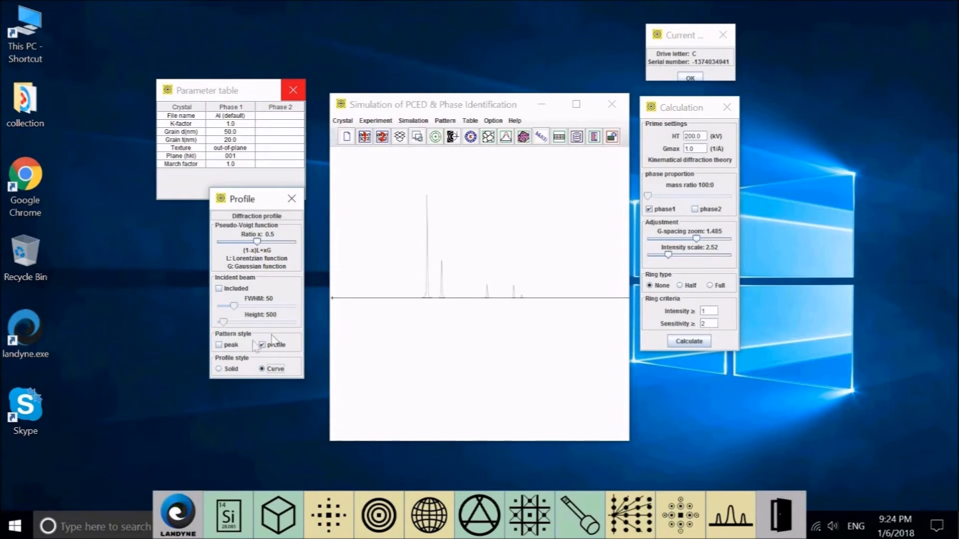
{"action": "left_click", "coordinate": [226, 374]}
{"action": "left_click", "coordinate": [219, 345]}
{"action": "left_click", "coordinate": [269, 346]}
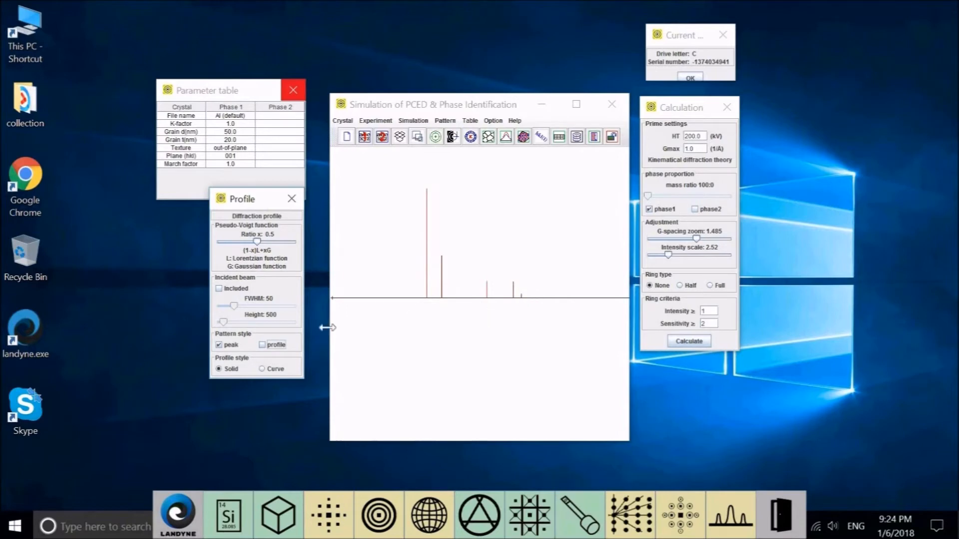
{"action": "left_click", "coordinate": [262, 345]}
Include the incident beam with FWHM 63 and height 897, and adjust the Pseudo-Voigt ratio x
{"action": "left_click", "coordinate": [223, 289]}
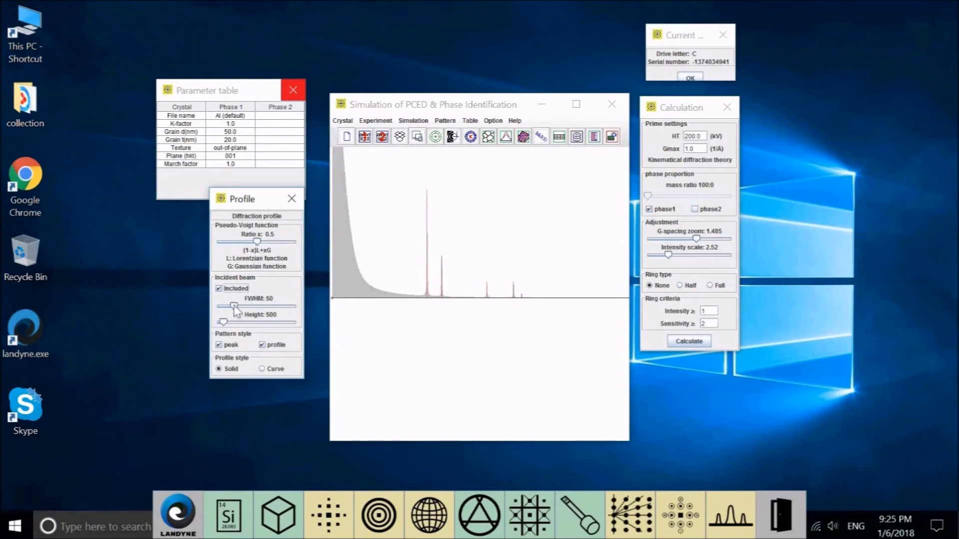
{"action": "mouse_move", "coordinate": [234, 307]}
{"action": "left_mouse_down"}
{"action": "mouse_move", "coordinate": [270, 318]}
{"action": "mouse_move", "coordinate": [240, 320]}
{"action": "left_mouse_up"}
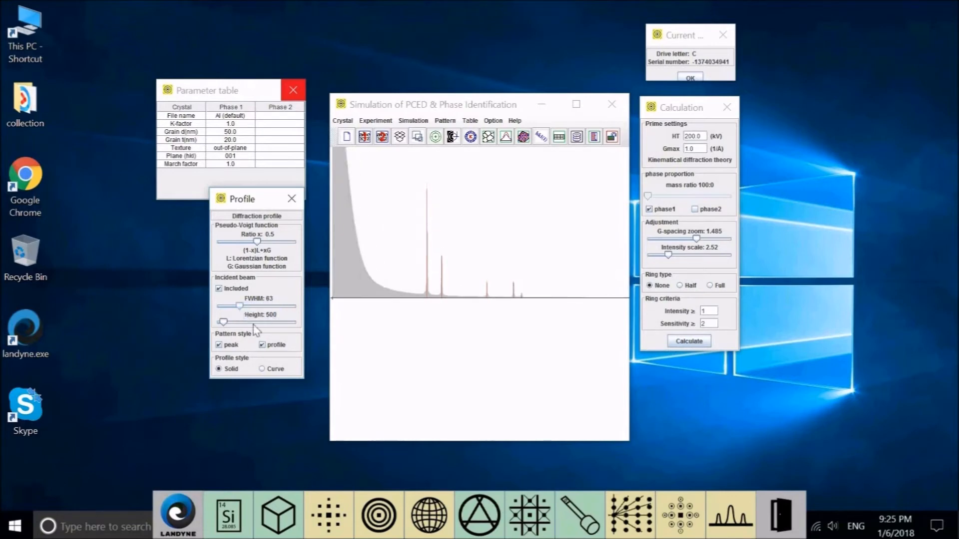
{"action": "left_click_drag", "start_coordinate": [223, 326], "coordinate": [253, 330]}
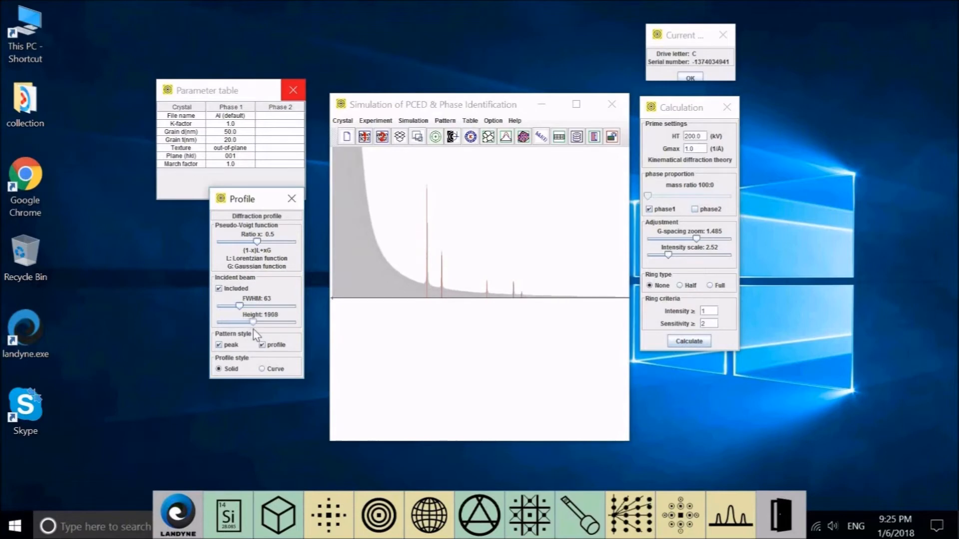
{"action": "left_click_drag", "start_coordinate": [253, 330], "coordinate": [232, 328]}
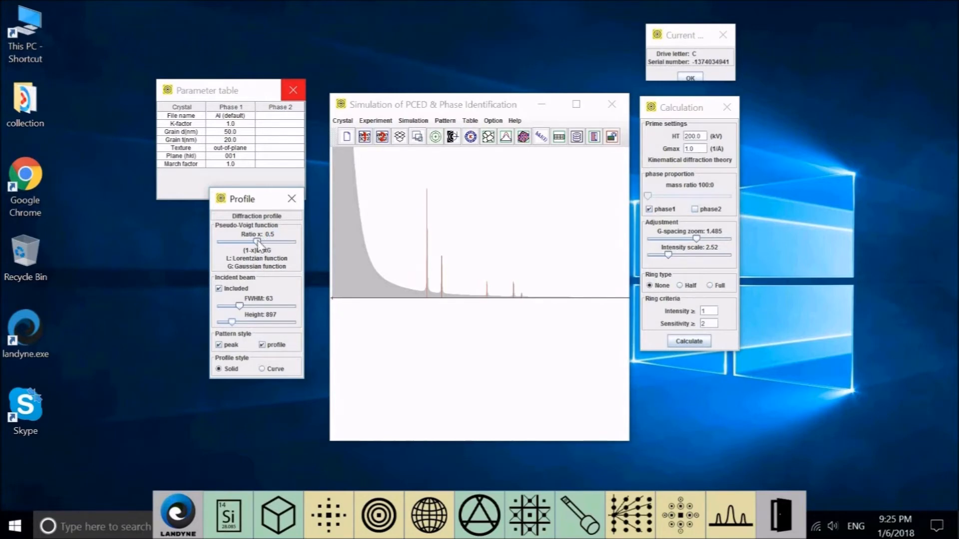
{"action": "mouse_move", "coordinate": [256, 242]}
{"action": "left_mouse_down"}
{"action": "mouse_move", "coordinate": [244, 242]}
{"action": "mouse_move", "coordinate": [280, 242]}
{"action": "mouse_move", "coordinate": [241, 243]}
{"action": "mouse_move", "coordinate": [260, 244]}
{"action": "mouse_move", "coordinate": [260, 256]}
{"action": "left_mouse_up"}
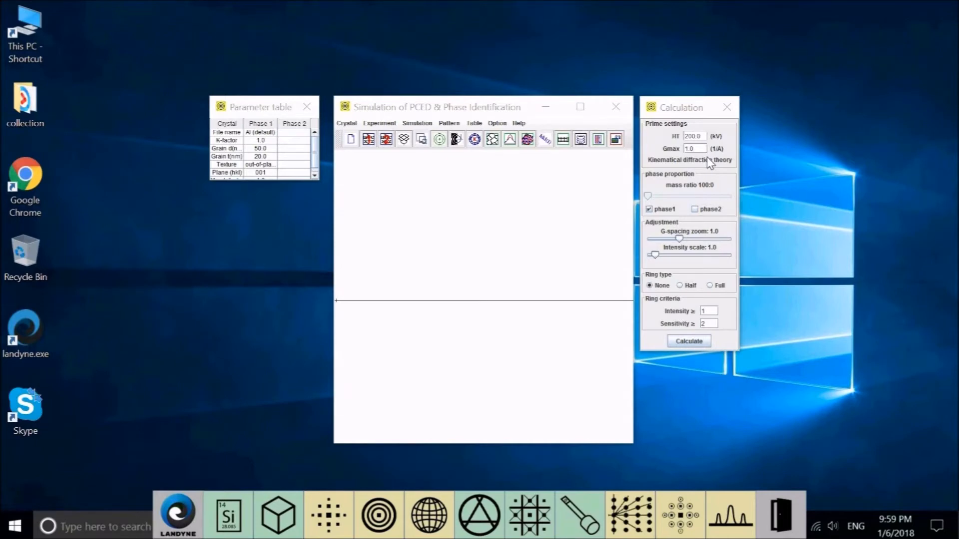
Set the simulation theory to Dynamical diffraction theory
{"action": "left_click", "coordinate": [422, 125]}
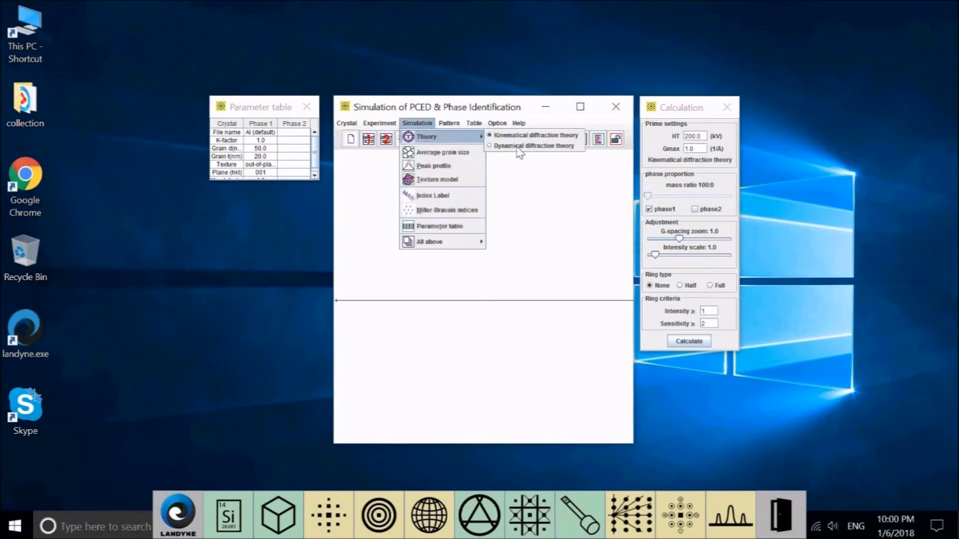
{"action": "mouse_move", "coordinate": [450, 137]}
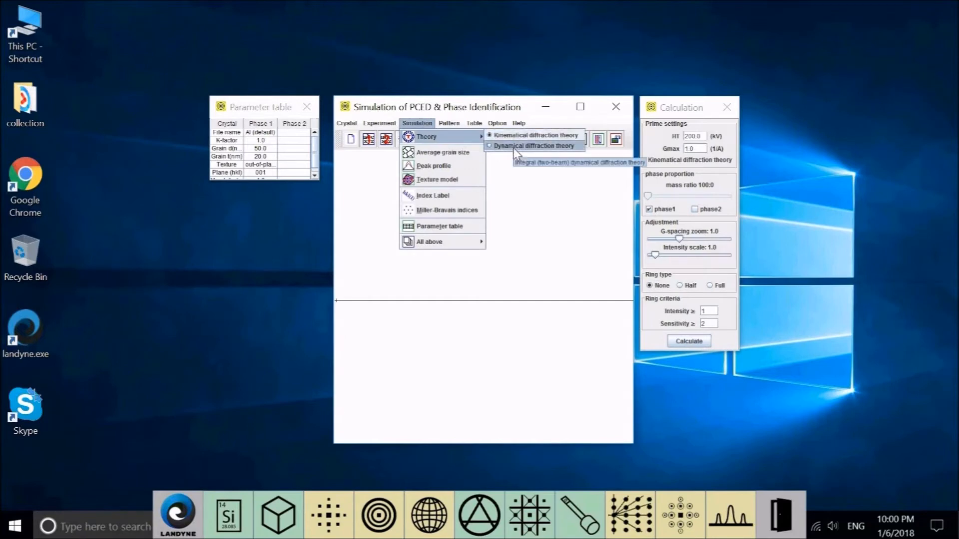
{"action": "left_click", "coordinate": [515, 147]}
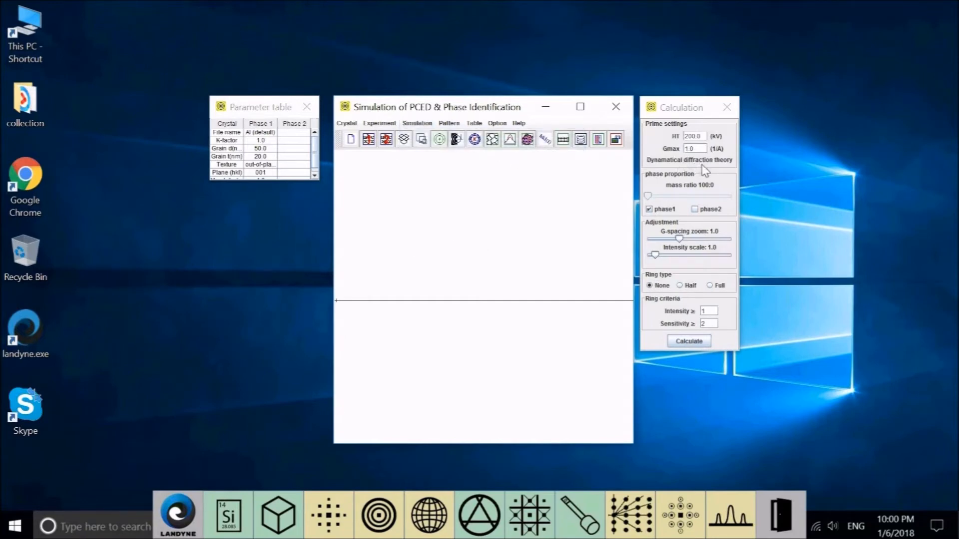
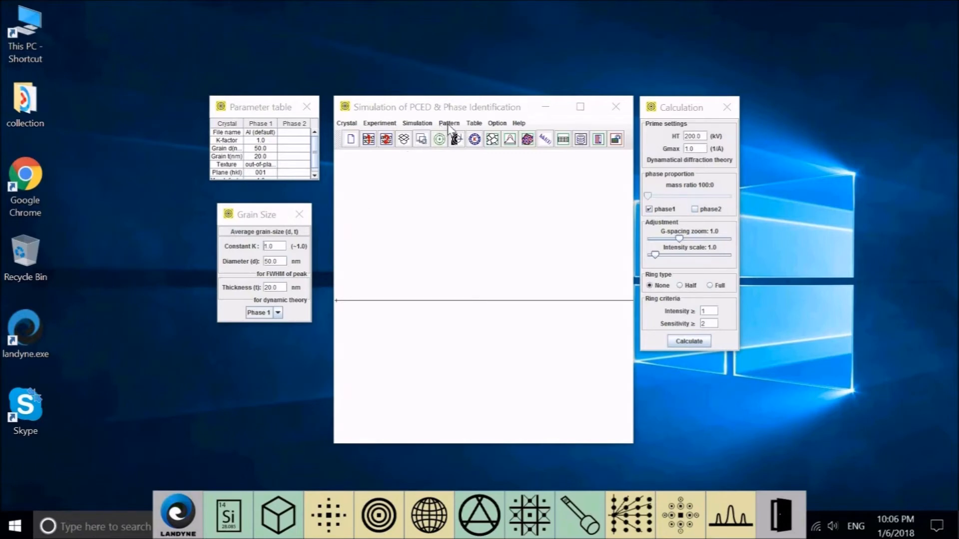
Set the average grain diameter of phase 1 to 100 nm
{"action": "left_click", "coordinate": [417, 123]}
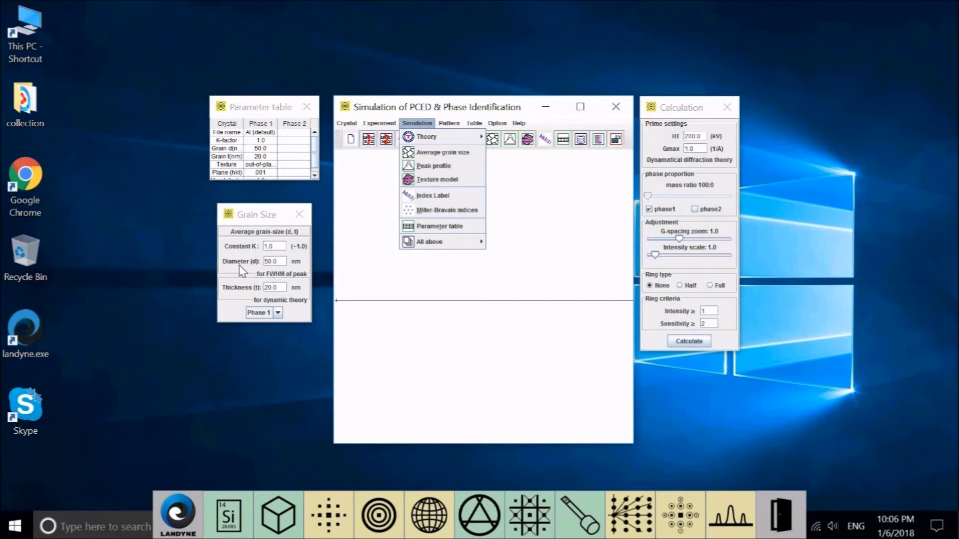
{"action": "left_click", "coordinate": [281, 263]}
{"action": "key", "text": "BackSpace"}
{"action": "key", "text": "BackSpace"}
{"action": "key", "text": "BackSpace"}
{"action": "type", "text": "100"}
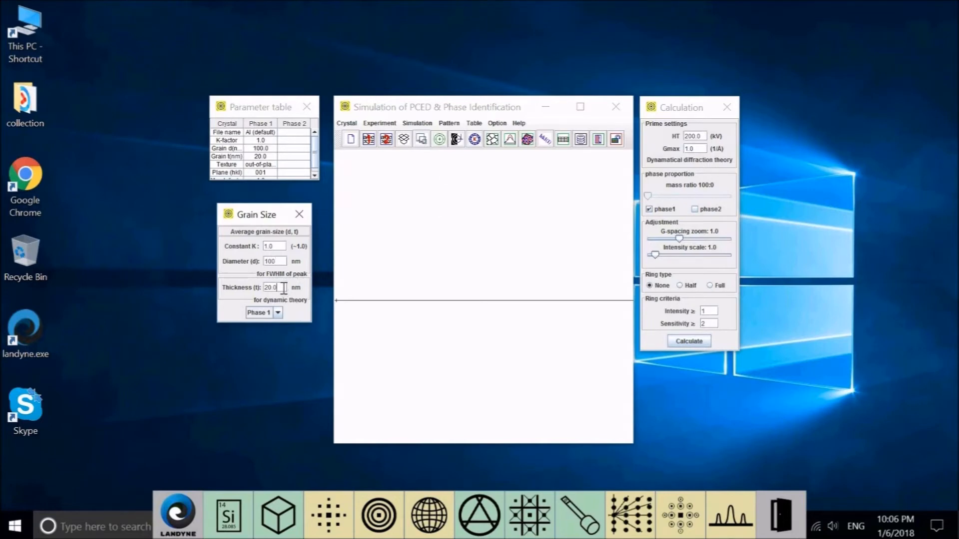
Set the grain thickness of phase 1 to 100 nm and calculate the pattern with dynamical diffraction theory
{"action": "key", "text": "BackSpace"}
{"action": "key", "text": "BackSpace"}
{"action": "key", "text": "BackSpace"}
{"action": "key", "text": "BackSpace"}
{"action": "type", "text": "100"}
{"action": "left_click", "coordinate": [277, 314]}
{"action": "left_click", "coordinate": [693, 340]}
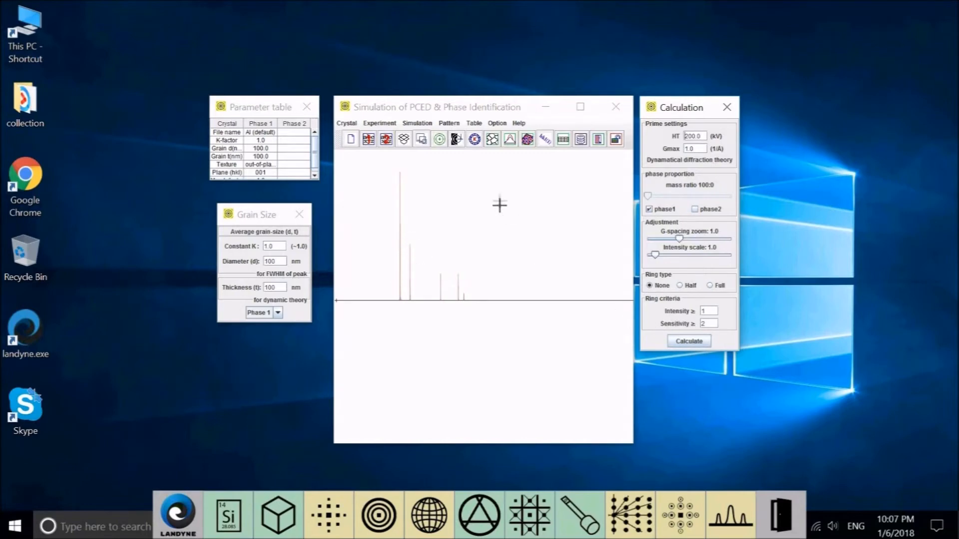
Switch the simulation to Kinematical diffraction theory and recalculate the phase 1 pattern
{"action": "left_click", "coordinate": [411, 124]}
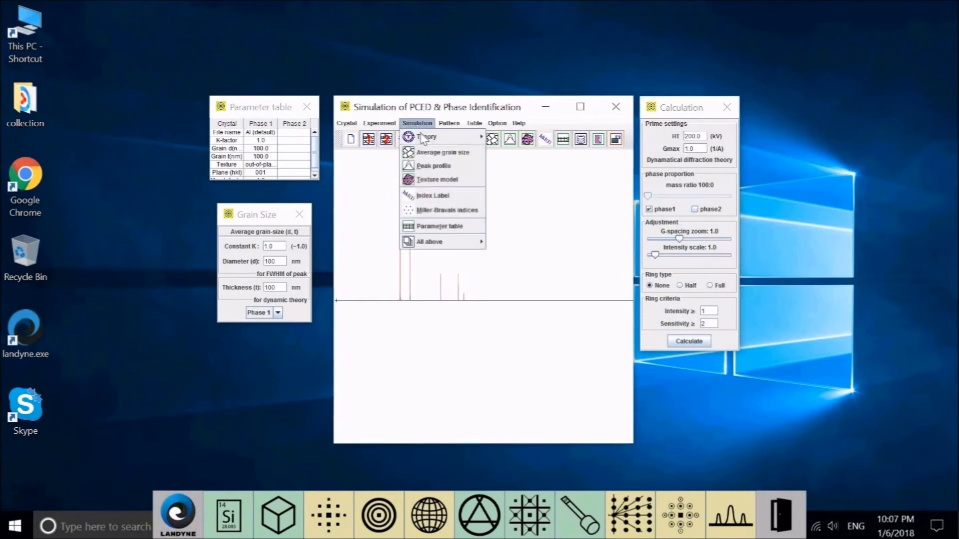
{"action": "mouse_move", "coordinate": [452, 138]}
{"action": "left_click", "coordinate": [505, 134]}
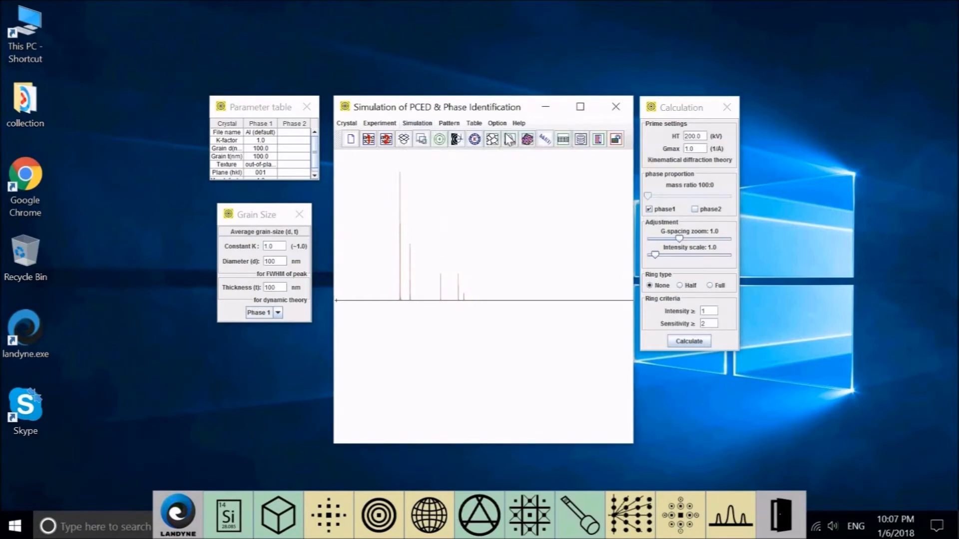
{"action": "left_click", "coordinate": [679, 340]}
{"action": "left_click", "coordinate": [699, 344]}
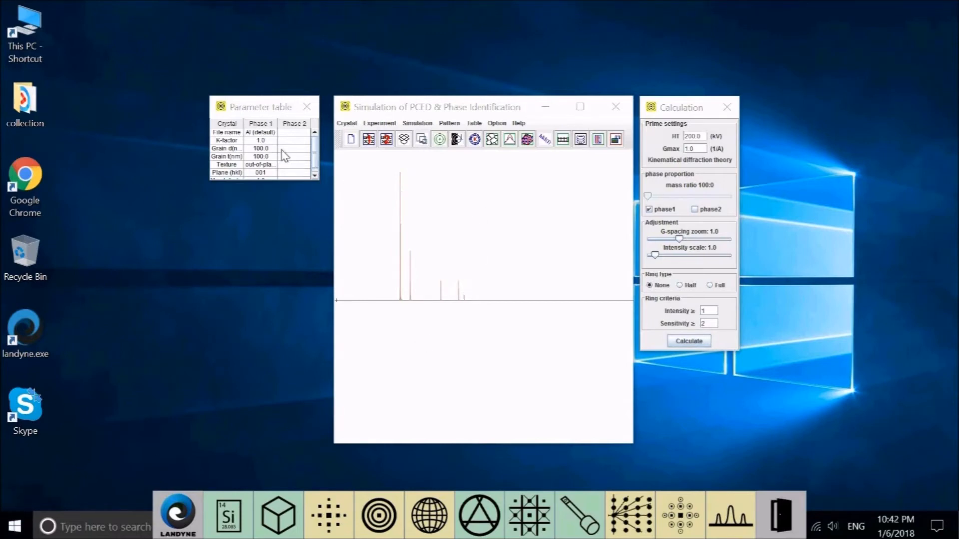
Display the index labels on the phase 1 pattern and turn on their guide lines
{"action": "left_click", "coordinate": [420, 122]}
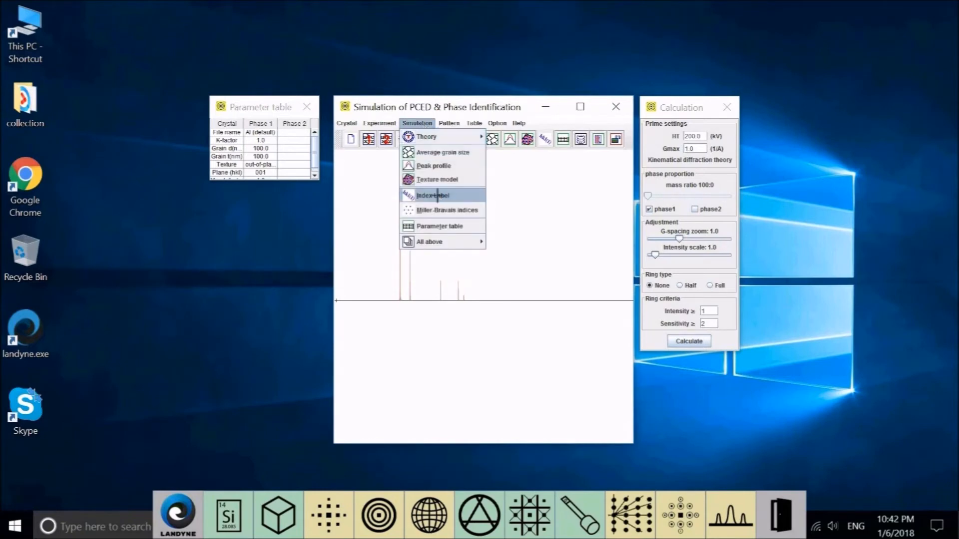
{"action": "left_click", "coordinate": [437, 196]}
{"action": "left_click_drag", "start_coordinate": [270, 111], "coordinate": [267, 219]}
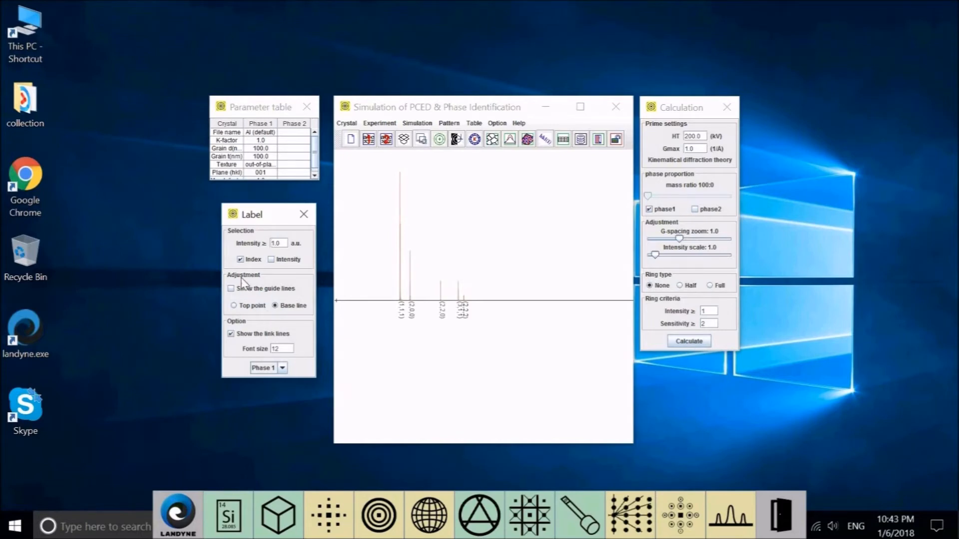
{"action": "mouse_move", "coordinate": [255, 283]}
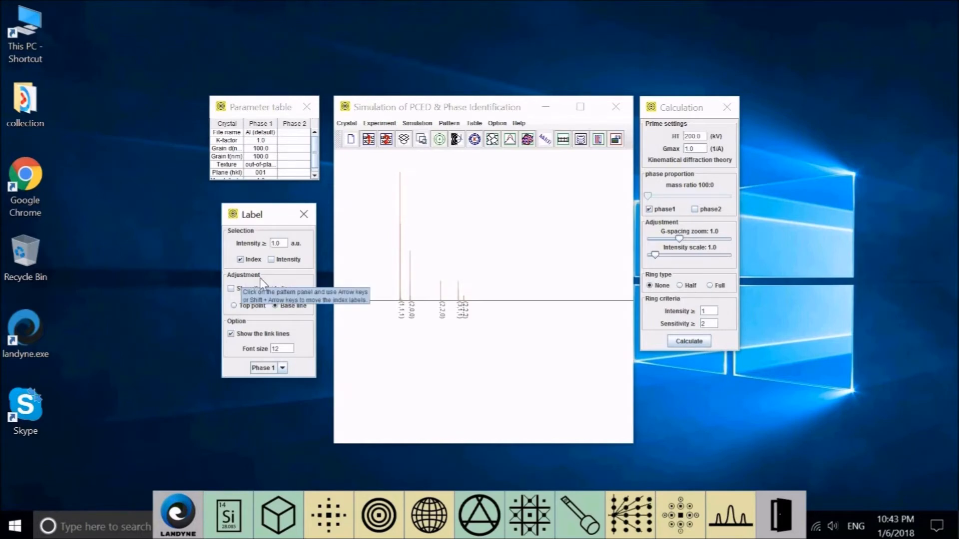
{"action": "left_click", "coordinate": [231, 289]}
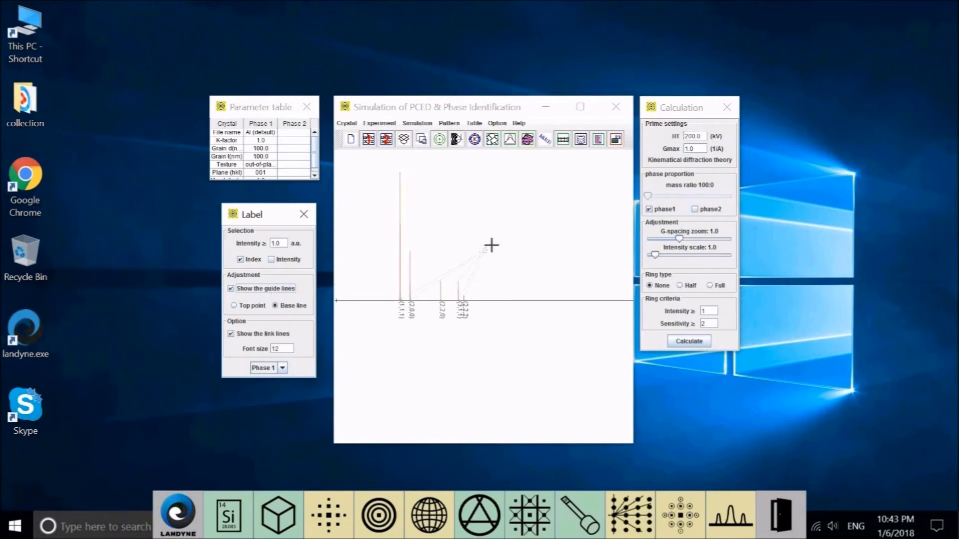
Move the top point of the phase 1 label guide lines to just above the (2,2,0) peak
{"action": "left_click_drag", "start_coordinate": [483, 244], "coordinate": [485, 249]}
{"action": "left_click", "coordinate": [233, 306]}
{"action": "left_click", "coordinate": [471, 220]}
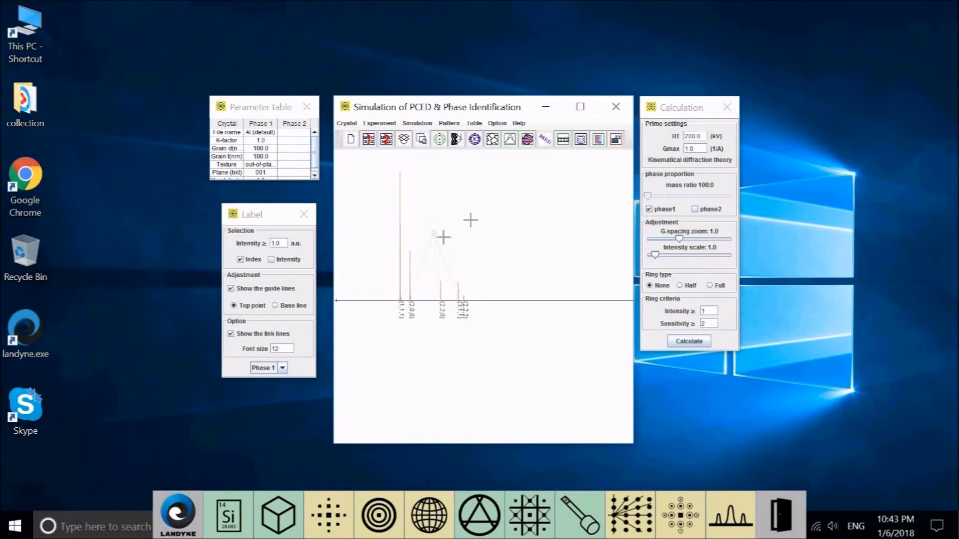
Lower the base line of the phase 1 index labels below the axis and nudge the guide lines' top point slightly down
{"action": "left_click", "coordinate": [285, 310]}
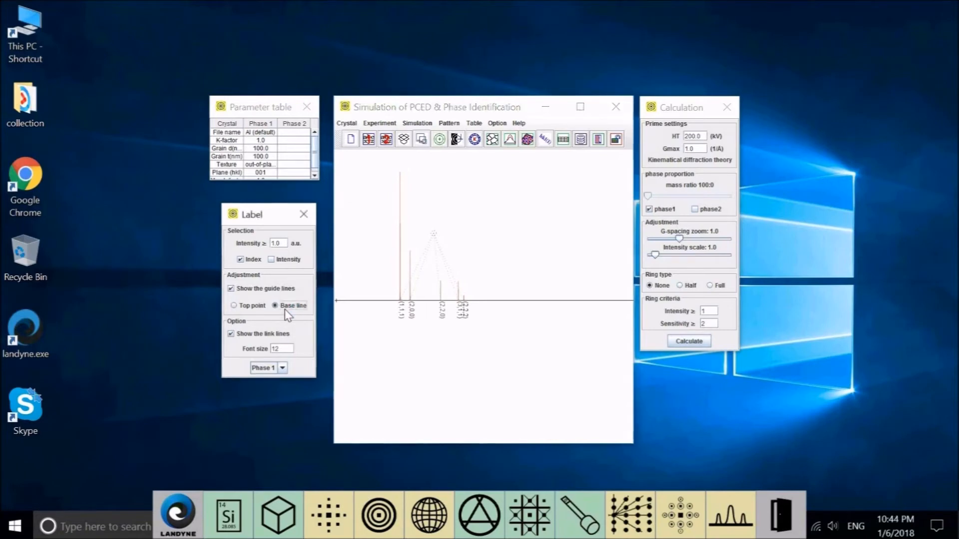
{"action": "left_click", "coordinate": [496, 241]}
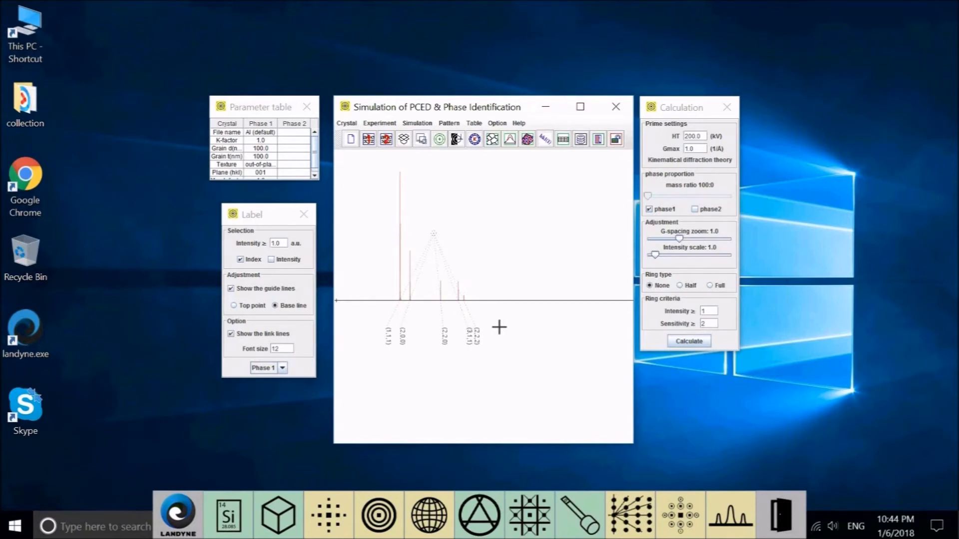
{"action": "left_click", "coordinate": [238, 306]}
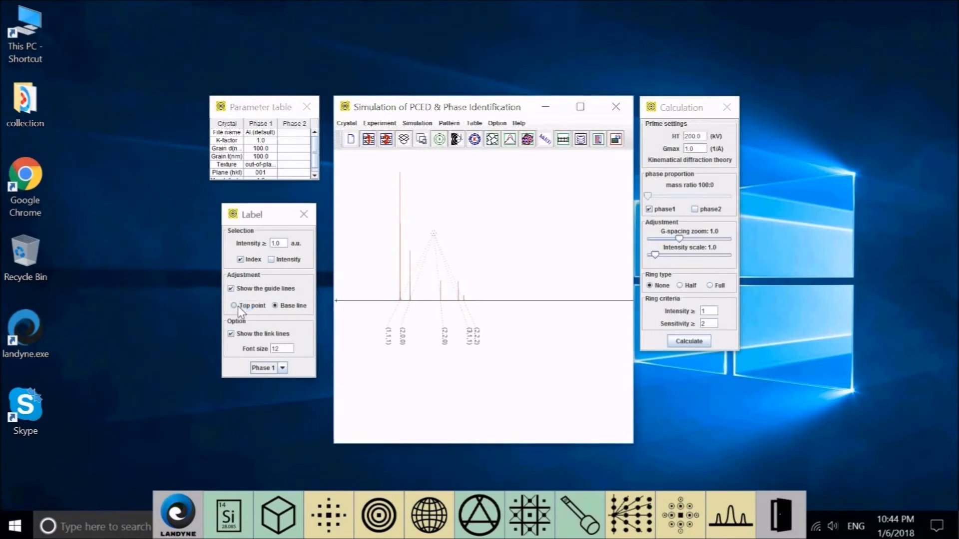
{"action": "left_click", "coordinate": [487, 236]}
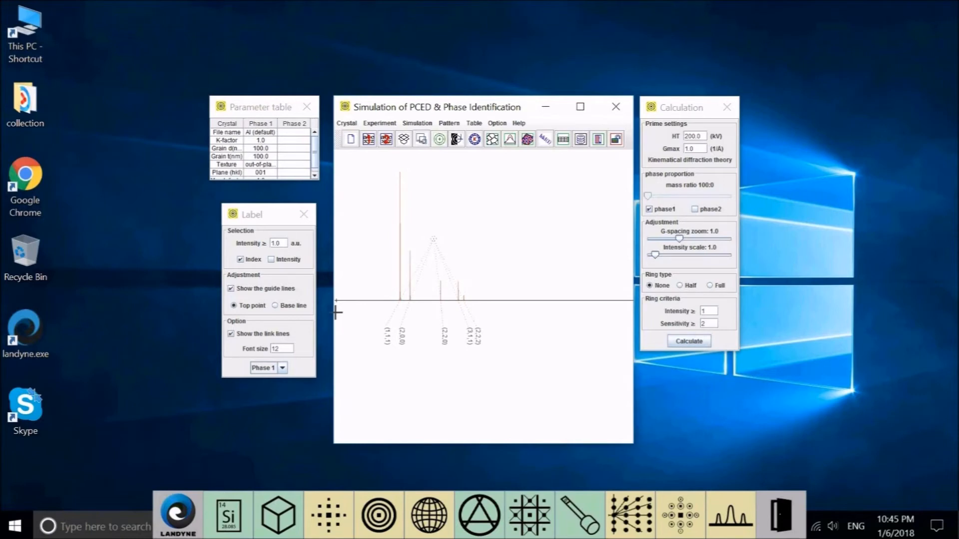
Calculate the pattern with phase 2 included, and enlarge it to G-spacing zoom 1.57 and intensity scale 2.16
{"action": "left_click", "coordinate": [695, 209]}
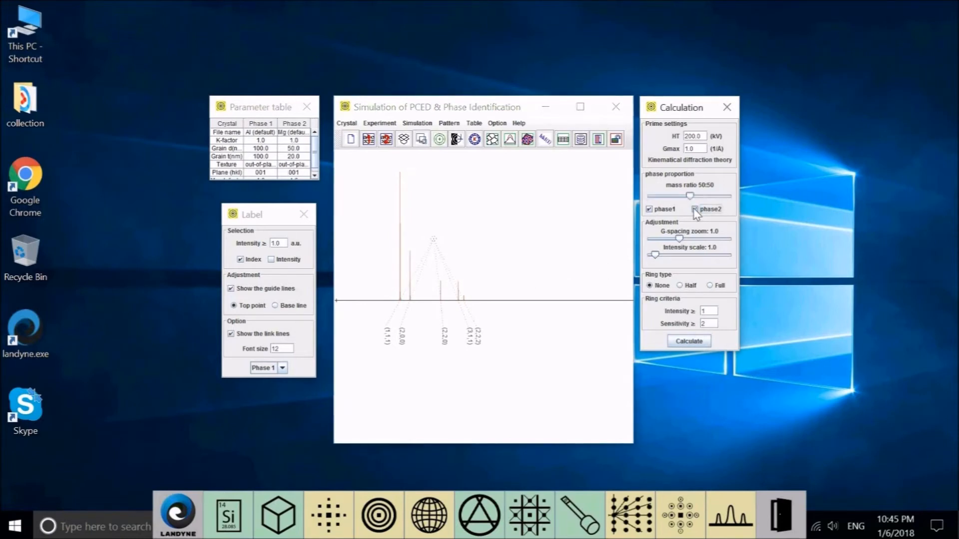
{"action": "left_click", "coordinate": [687, 342]}
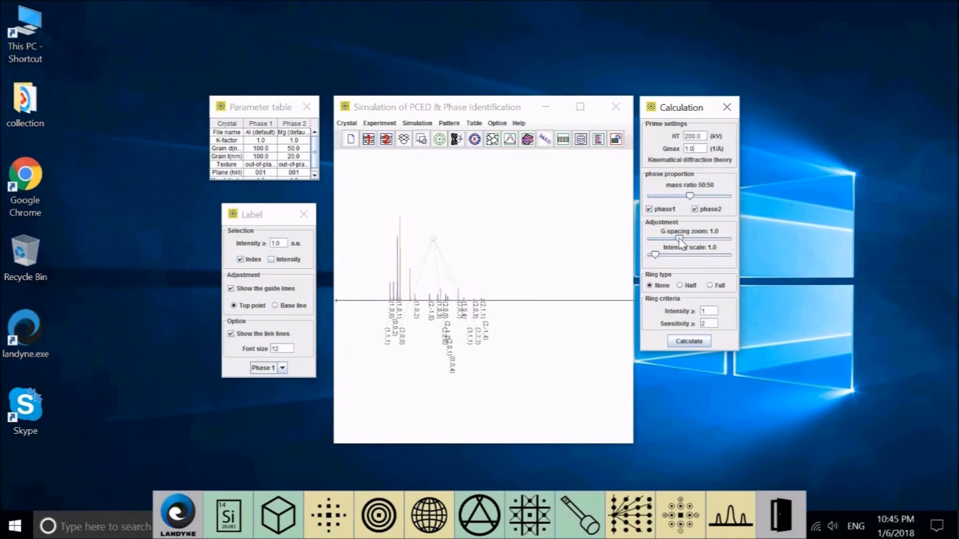
{"action": "left_click_drag", "start_coordinate": [680, 241], "coordinate": [696, 280]}
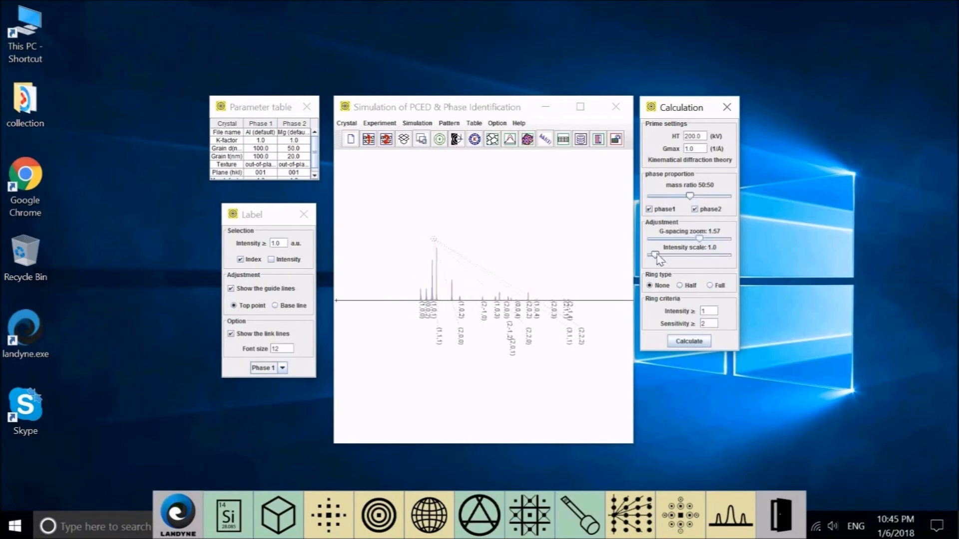
{"action": "left_click_drag", "start_coordinate": [655, 254], "coordinate": [664, 254]}
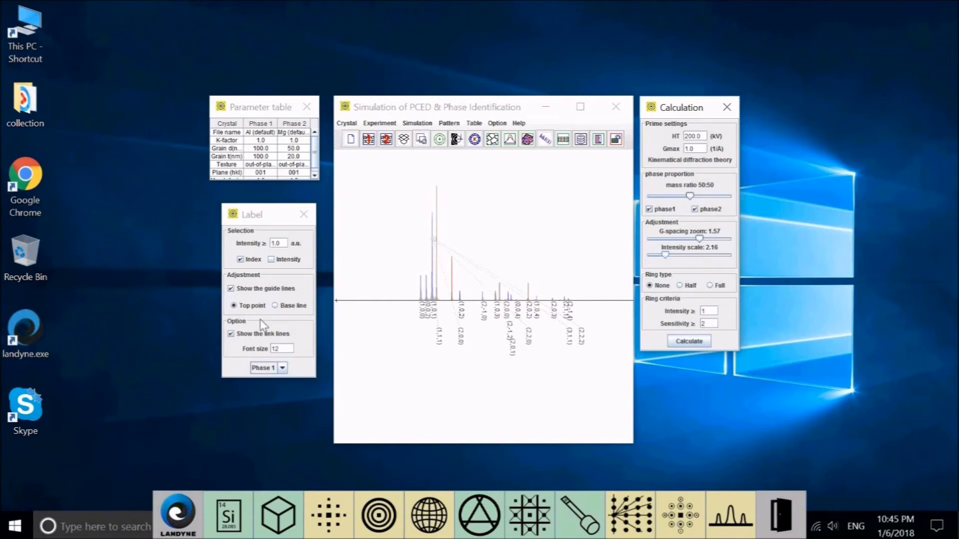
Move the phase 1 guide lines' top point above the (2,2,0) peak and raise the label base line back to the axis
{"action": "left_click", "coordinate": [510, 216]}
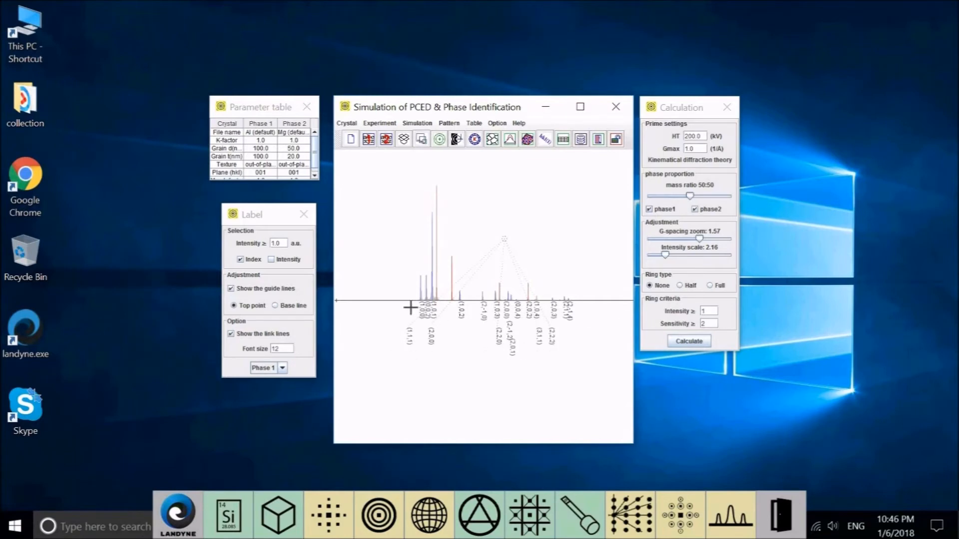
{"action": "left_click", "coordinate": [299, 307]}
{"action": "left_click", "coordinate": [514, 233]}
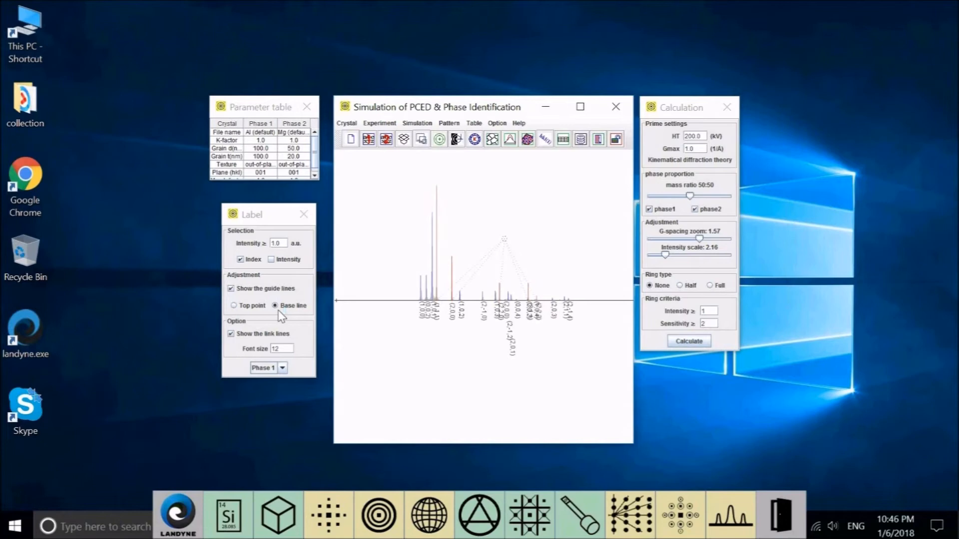
Lower the base line of the phase 2 index labels below the phase 1 labels and fine-tune their spread with the top point
{"action": "left_click", "coordinate": [280, 367]}
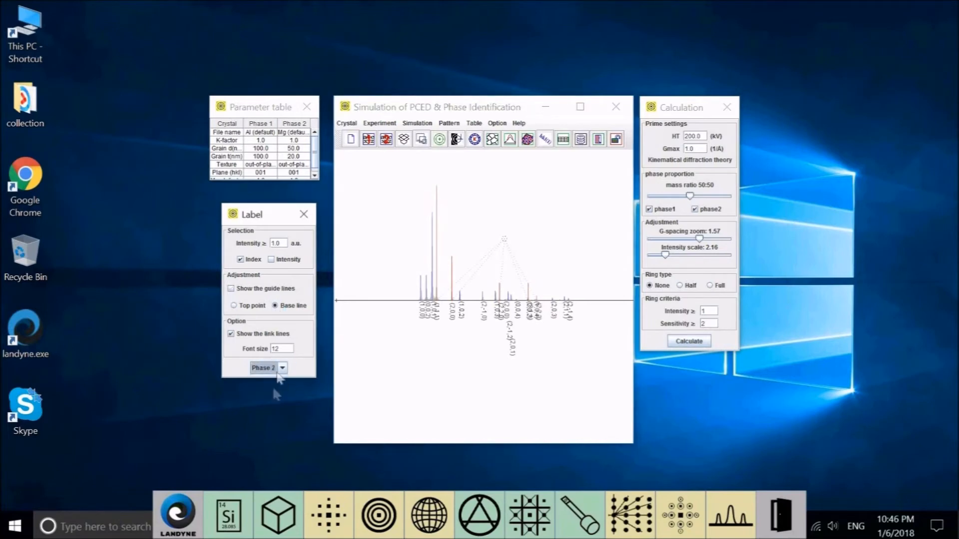
{"action": "left_click", "coordinate": [288, 306]}
{"action": "left_click", "coordinate": [526, 216]}
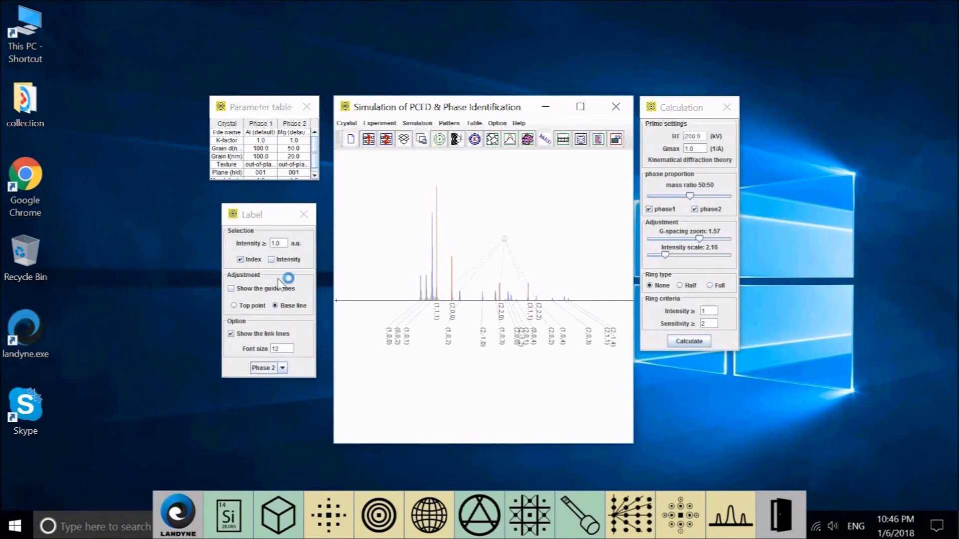
{"action": "left_click", "coordinate": [233, 306]}
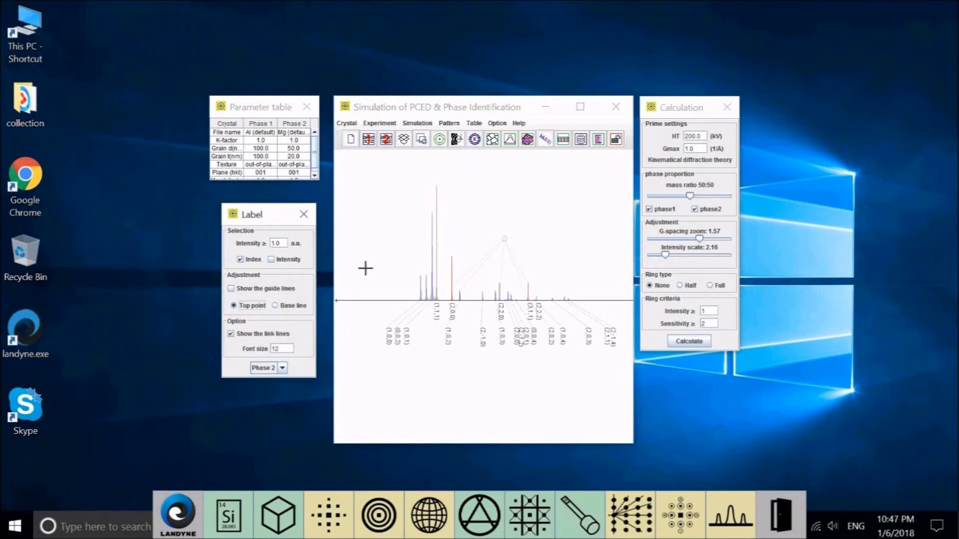
{"action": "left_click", "coordinate": [529, 189]}
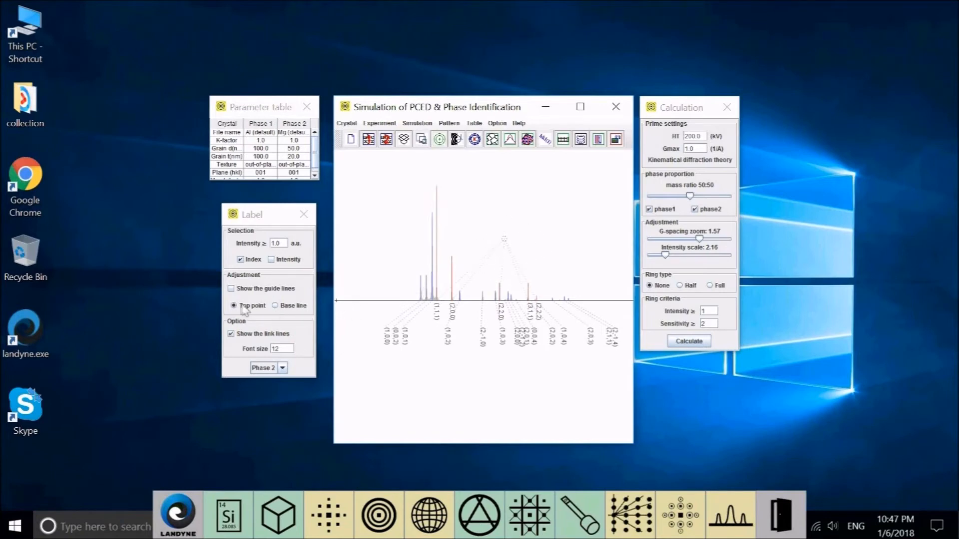
Hide the guide lines of the phase 1 labels and exclude phase 2 from the pattern
{"action": "left_click", "coordinate": [283, 369]}
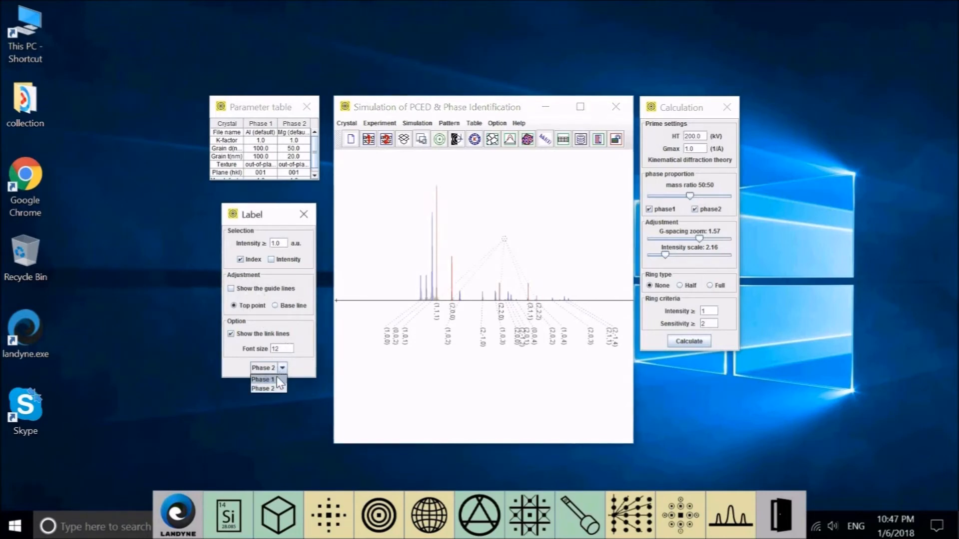
{"action": "left_click", "coordinate": [263, 380]}
{"action": "left_click", "coordinate": [231, 289]}
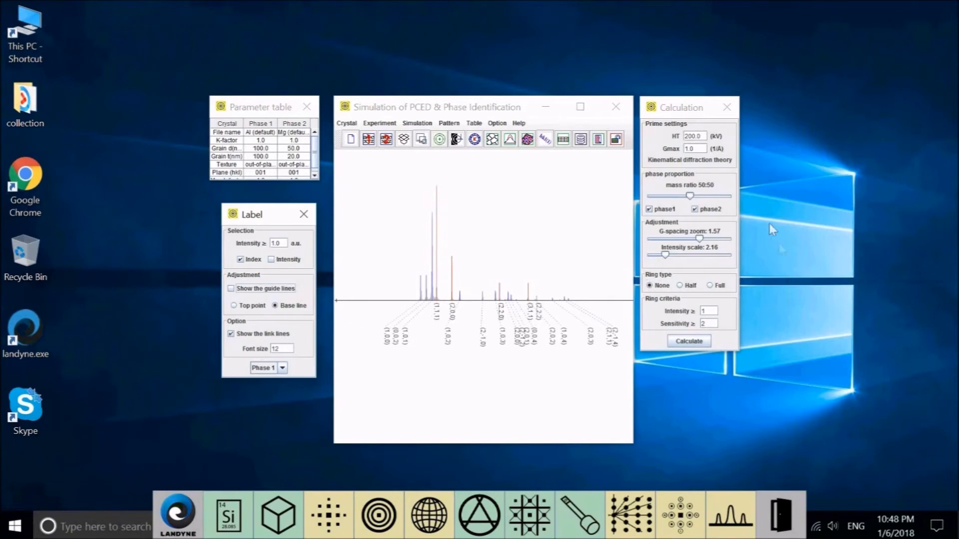
{"action": "left_click", "coordinate": [693, 221]}
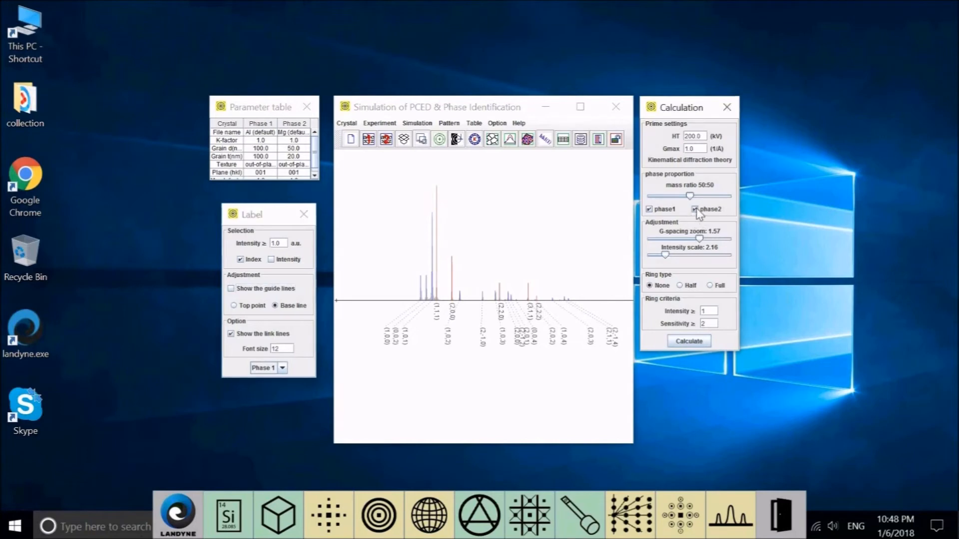
{"action": "left_click", "coordinate": [694, 209]}
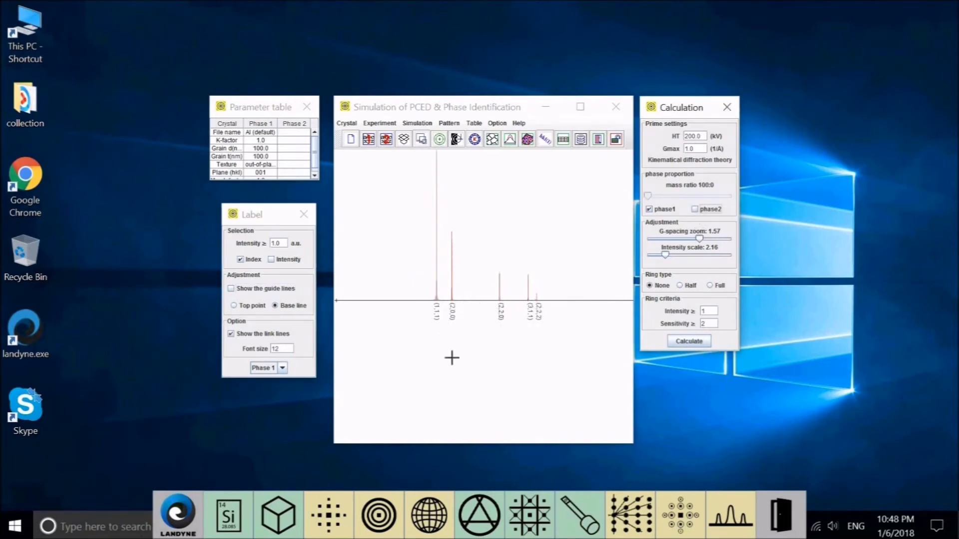
Adjust the base line of the phase 1 labels, and raise the top point above the (2,2,0) peak with guide lines shown
{"action": "left_click", "coordinate": [288, 306]}
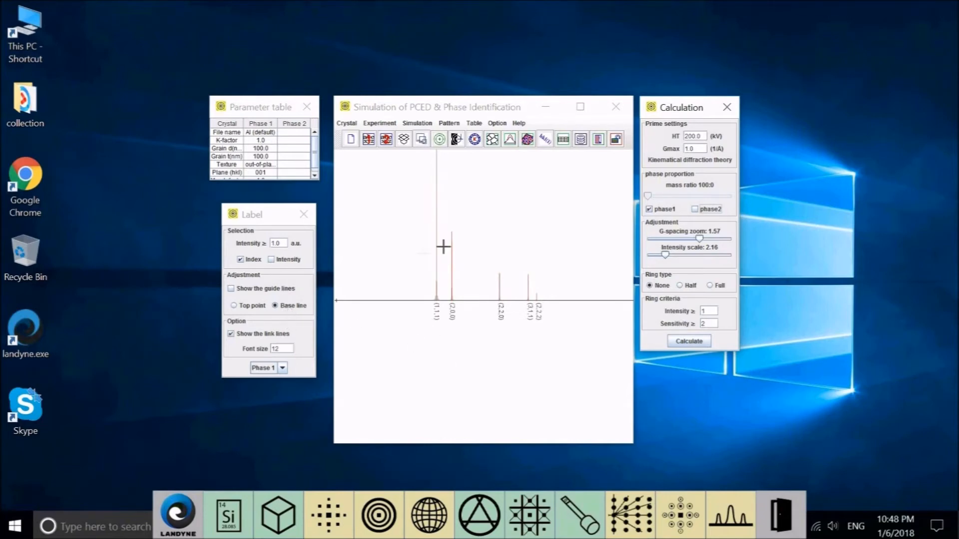
{"action": "left_click", "coordinate": [508, 216]}
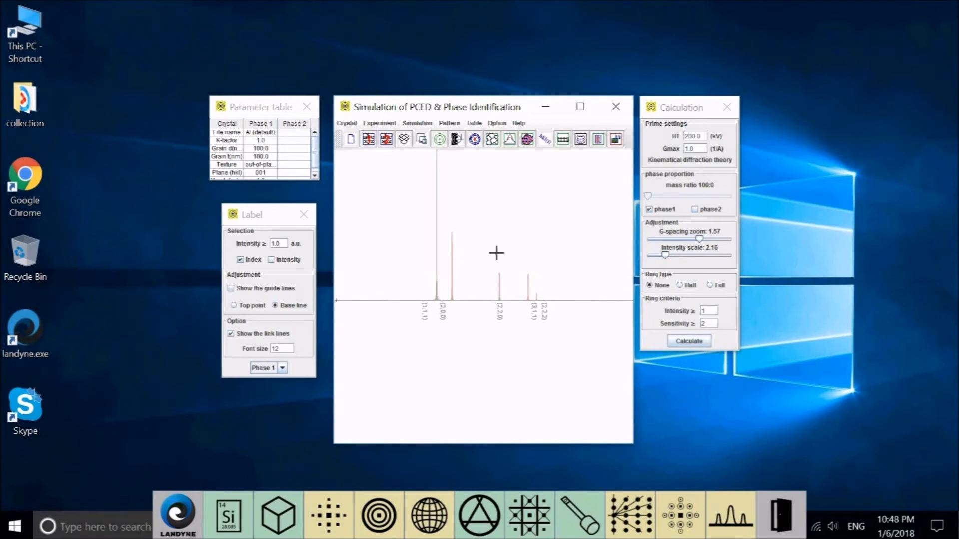
{"action": "left_click", "coordinate": [259, 289]}
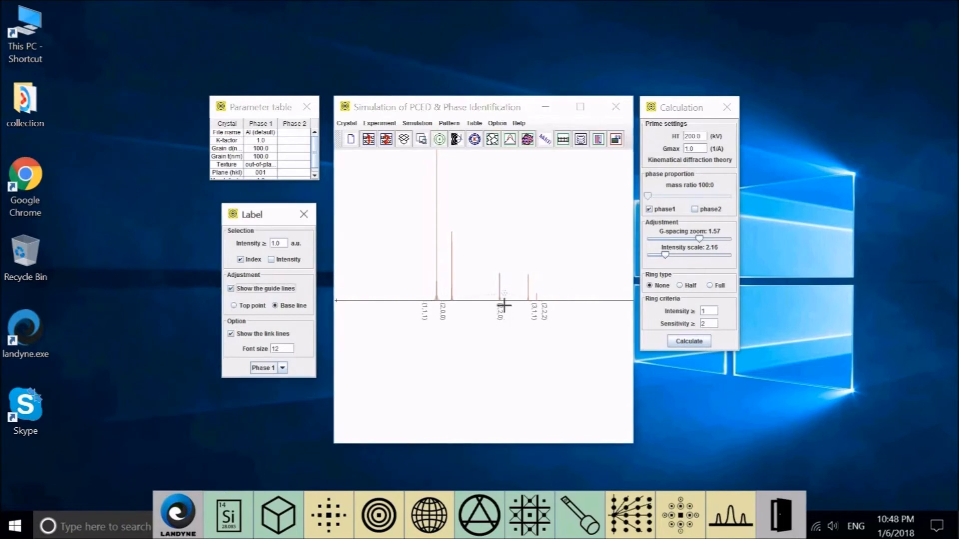
{"action": "left_click", "coordinate": [249, 307]}
{"action": "left_click", "coordinate": [548, 201]}
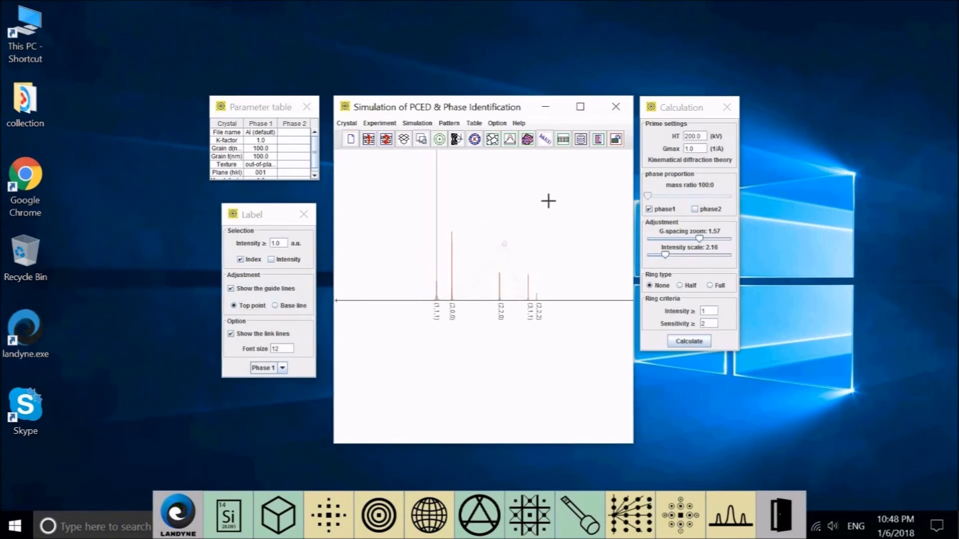
Lower the base line of the phase 1 index labels further below the axis and hide the guide lines
{"action": "left_click", "coordinate": [286, 307]}
{"action": "left_click", "coordinate": [546, 209]}
{"action": "left_click", "coordinate": [247, 292]}
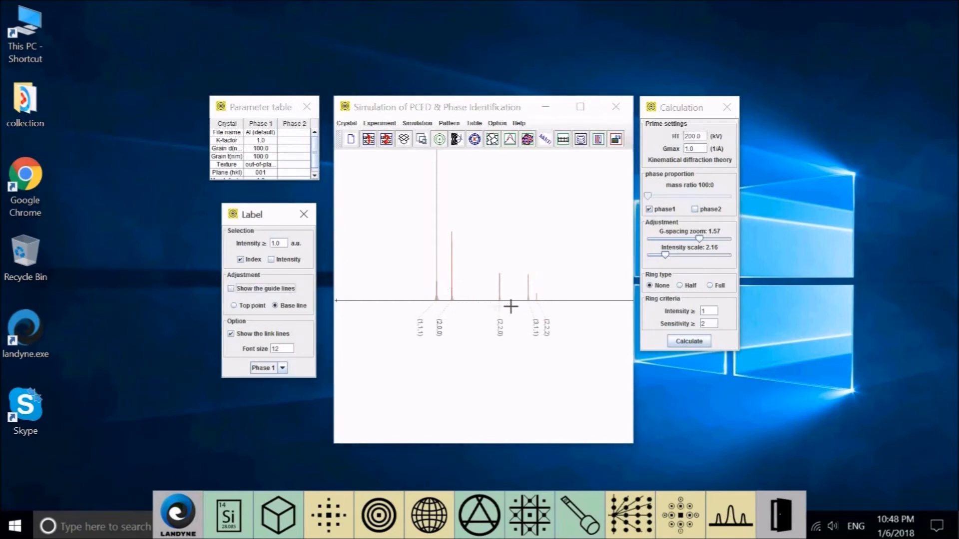
Hide the link lines and move the phase 1 index labels up until they sit close beneath their peaks
{"action": "left_click", "coordinate": [231, 333]}
{"action": "left_click", "coordinate": [501, 228]}
{"action": "scroll", "coordinate": [501, 228], "scroll_direction": "up", "scroll_amount": 8}
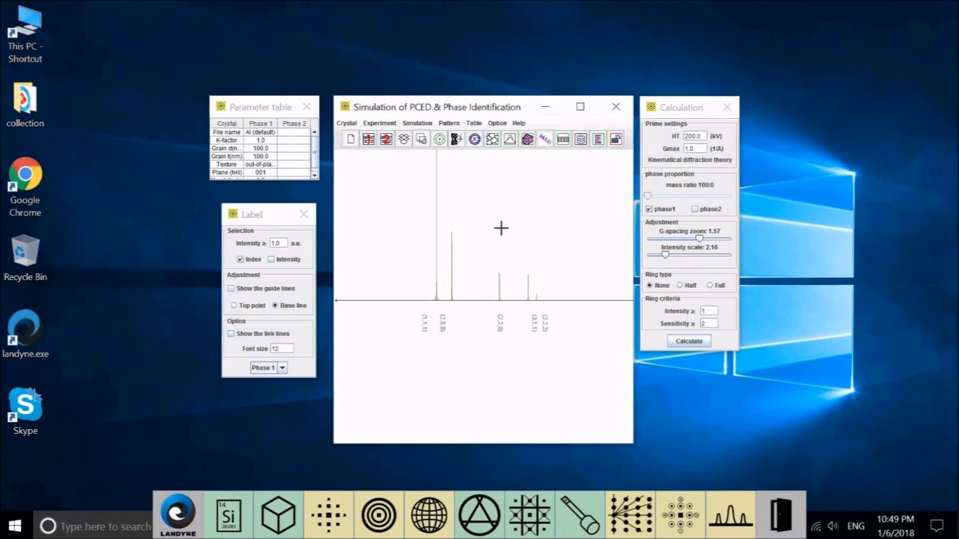
{"action": "scroll", "coordinate": [501, 228], "scroll_direction": "up", "scroll_amount": 5}
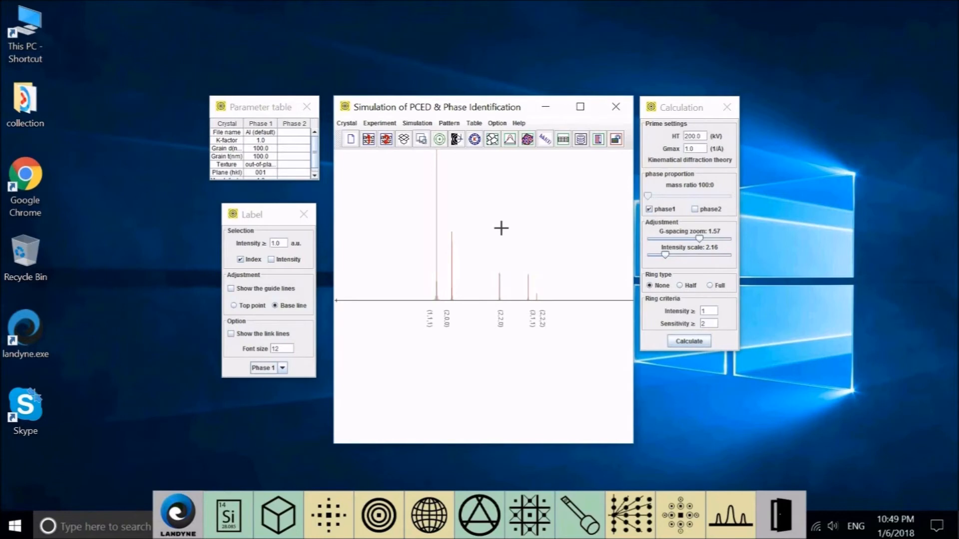
{"action": "scroll", "coordinate": [501, 228], "scroll_direction": "up", "scroll_amount": 2}
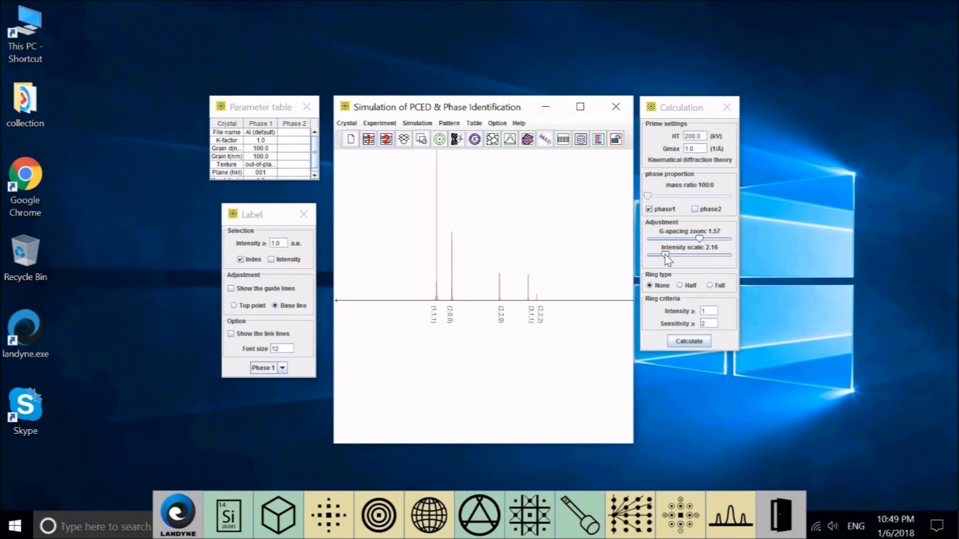
Reduce the G-spacing zoom to 1.2 and intensity scale to 1.3, and recalculate the pattern with Gmax 1.2 1/Å
{"action": "left_click_drag", "start_coordinate": [665, 254], "coordinate": [661, 254]}
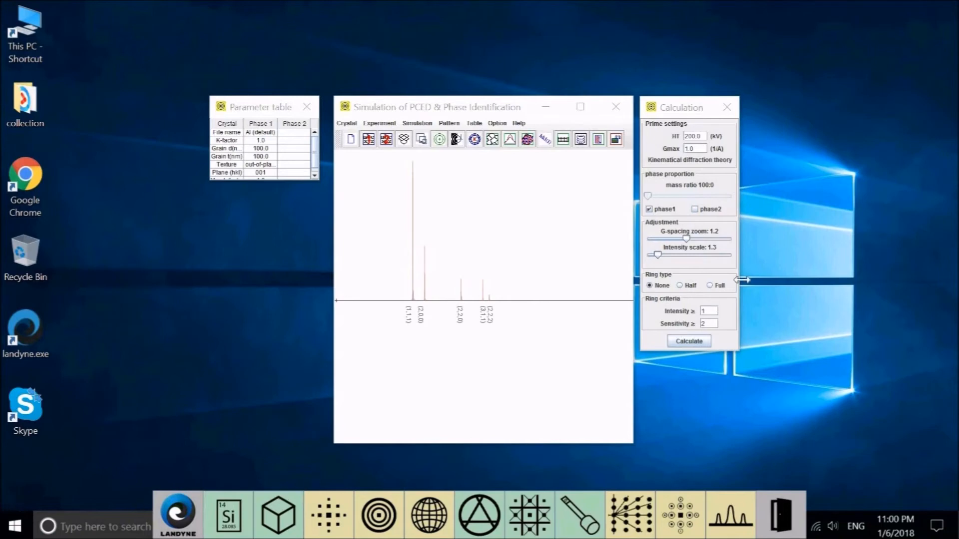
{"action": "left_click", "coordinate": [701, 148]}
{"action": "left_click", "coordinate": [702, 342]}
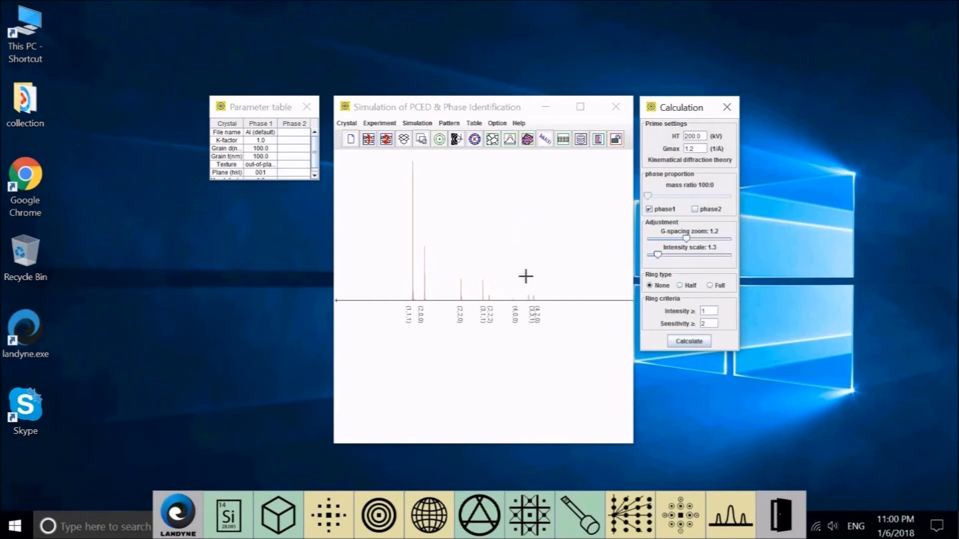
Open the texture model for phase 1, set the out-of-plane 0 0 1 March parameter to 0.75 and recalculate the pattern
{"action": "left_click", "coordinate": [419, 123]}
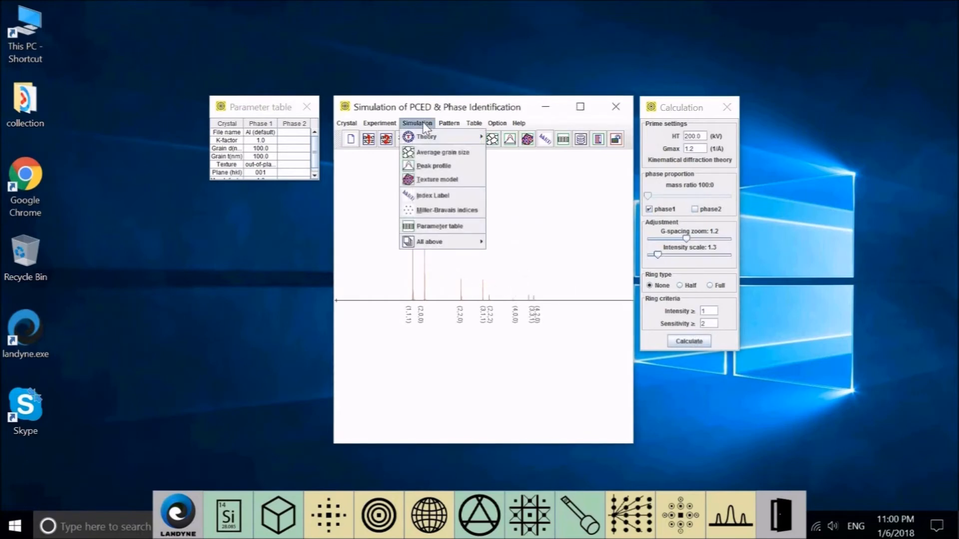
{"action": "left_click", "coordinate": [431, 181]}
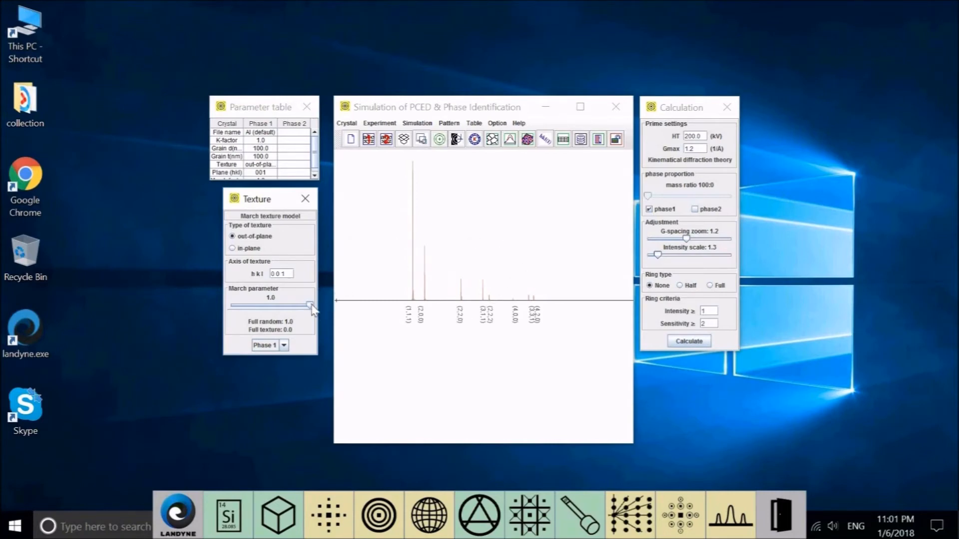
{"action": "left_click_drag", "start_coordinate": [310, 305], "coordinate": [294, 313]}
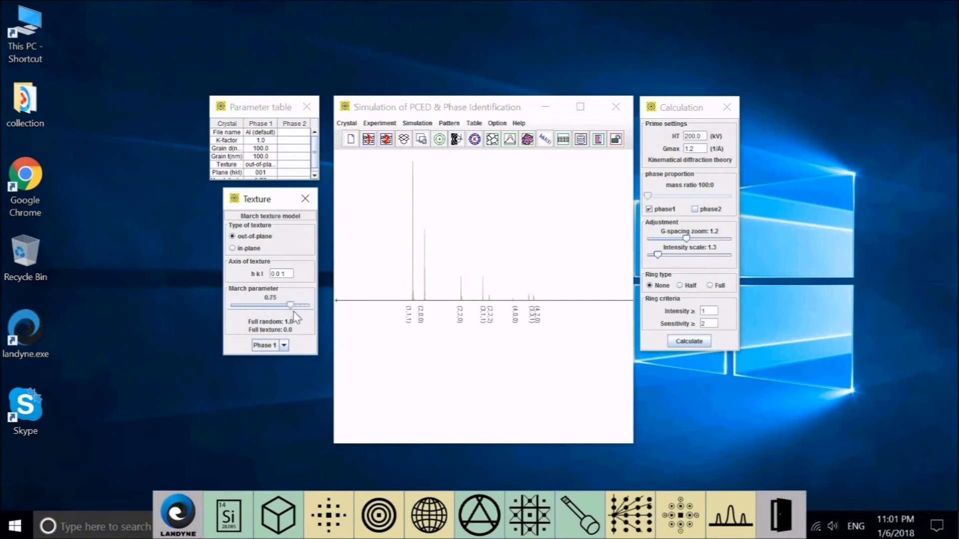
{"action": "left_click", "coordinate": [685, 344]}
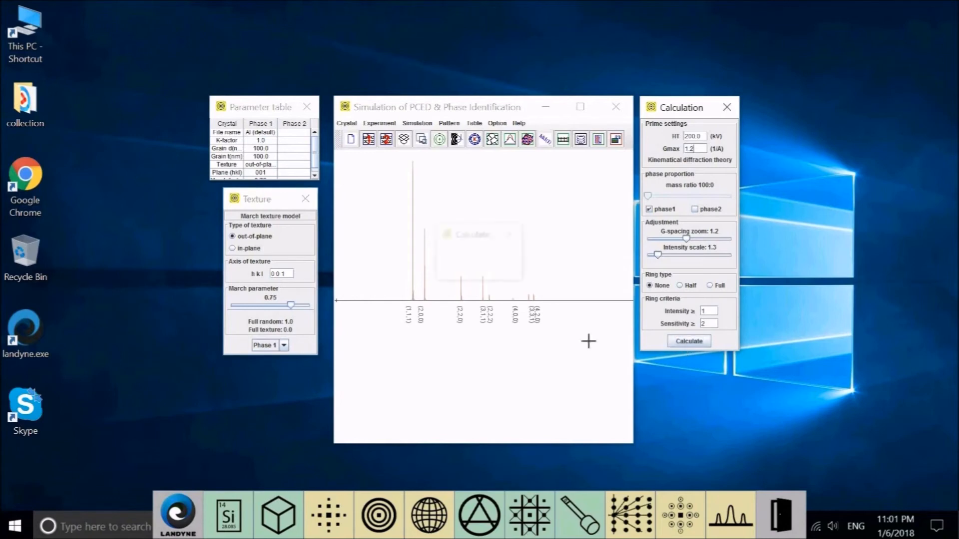
Reduce the March parameter of the 0 0 1 out-of-plane texture to 0.5 and on down to full texture at 0.0
{"action": "left_click_drag", "start_coordinate": [292, 311], "coordinate": [273, 312]}
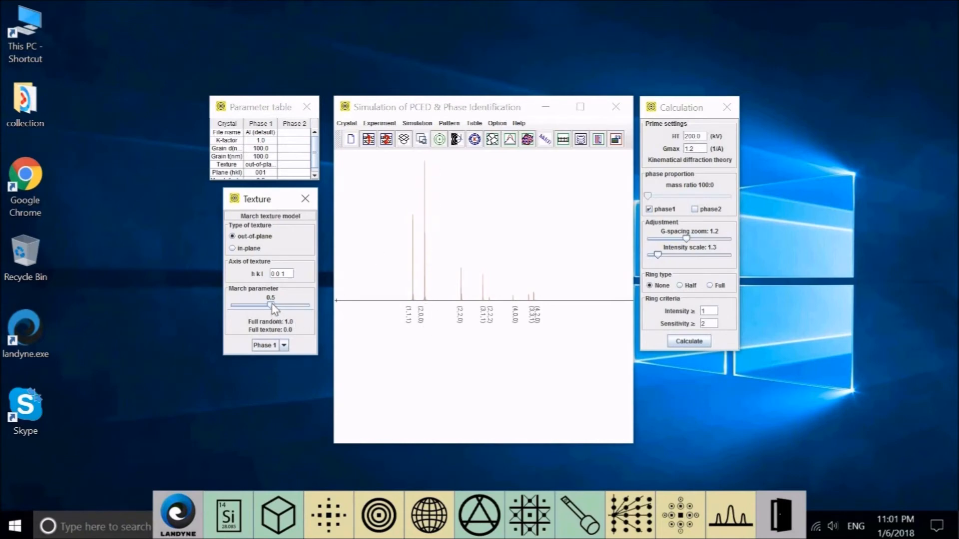
{"action": "left_click_drag", "start_coordinate": [271, 303], "coordinate": [256, 305]}
{"action": "left_click_drag", "start_coordinate": [256, 304], "coordinate": [230, 307]}
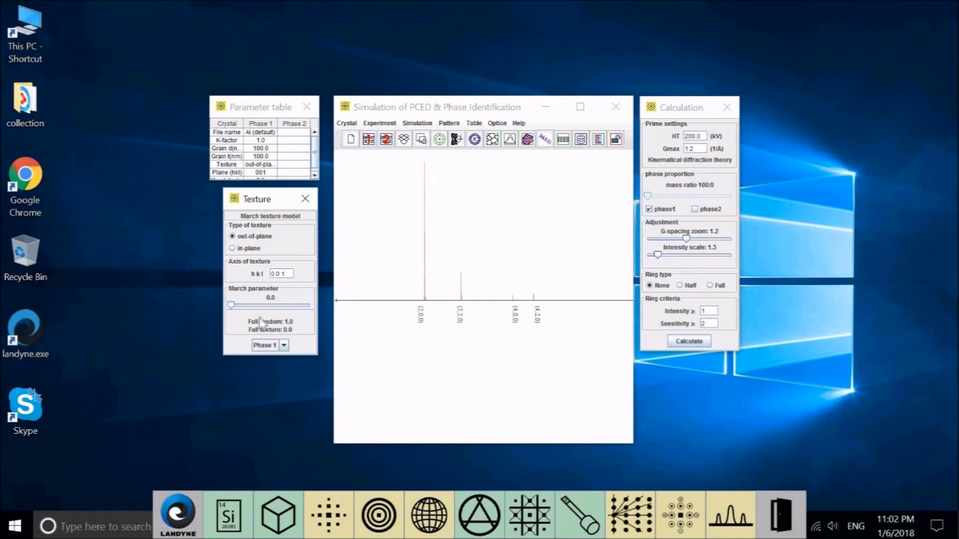
Raise the March parameter of the 0 0 1 texture to 0.45 and back up to full random at 1.0
{"action": "left_click", "coordinate": [231, 306]}
{"action": "left_click_drag", "start_coordinate": [229, 306], "coordinate": [266, 307]}
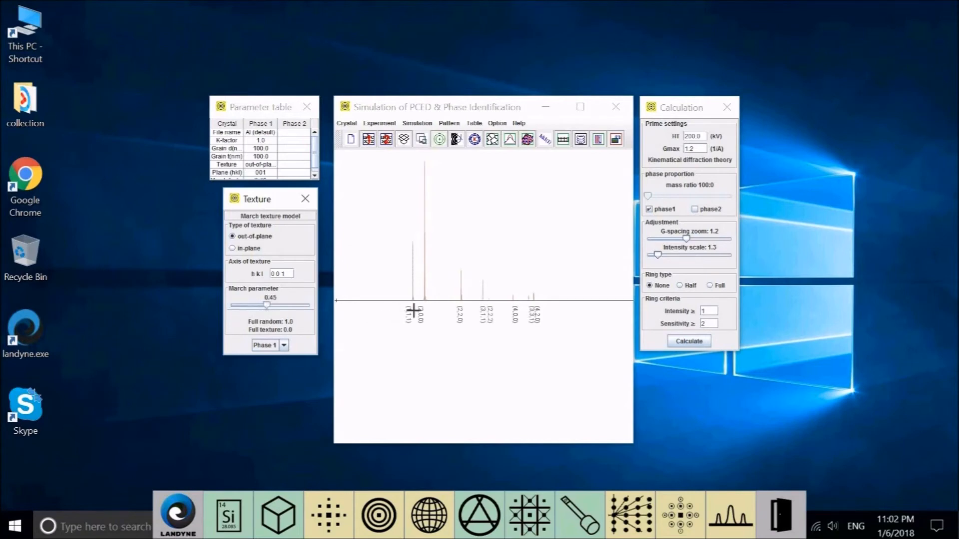
{"action": "left_click_drag", "start_coordinate": [269, 308], "coordinate": [338, 310]}
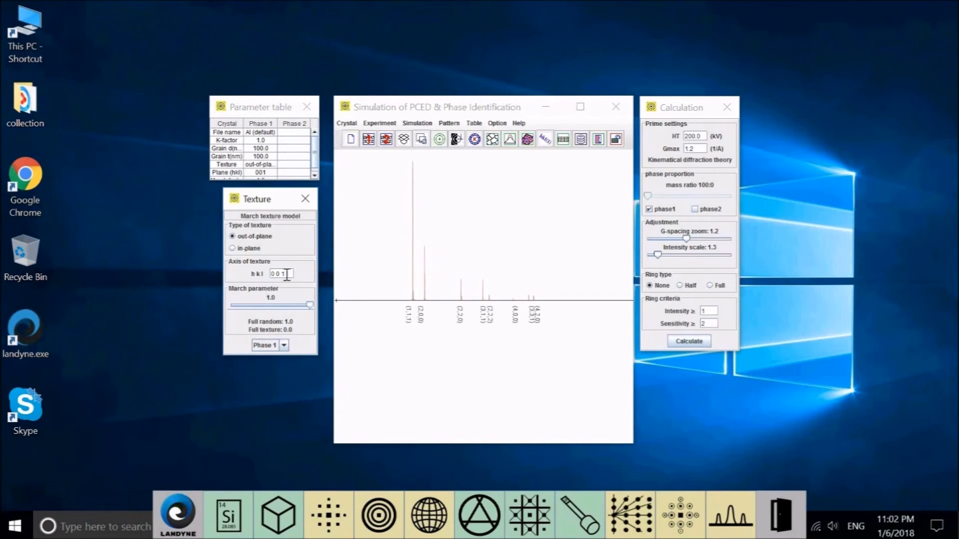
Set the phase 1 texture axis to 1 1 1 and recalculate the pattern
{"action": "left_click_drag", "start_coordinate": [288, 274], "coordinate": [257, 276]}
{"action": "type", "text": "1"}
{"action": "type", "text": "1"}
{"action": "left_click", "coordinate": [694, 342]}
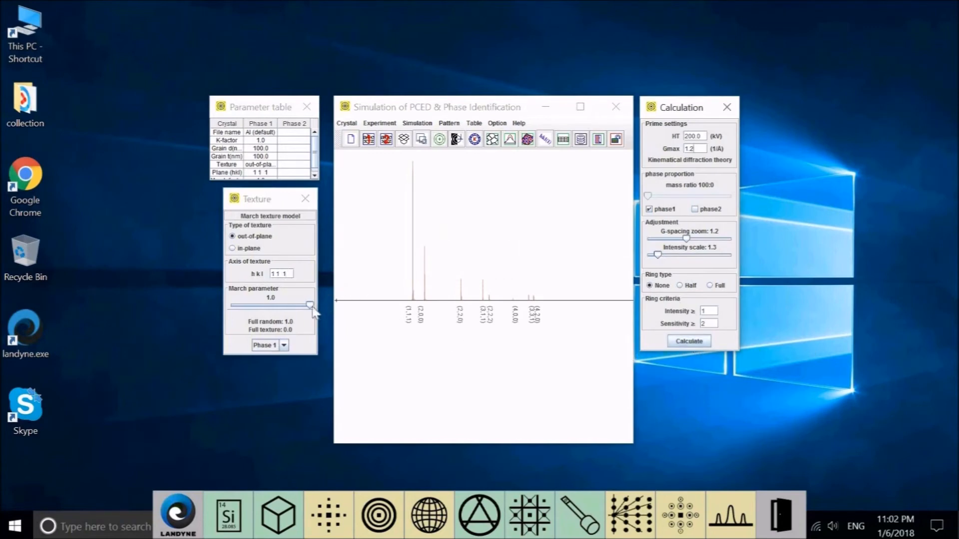
Lower the March parameter of the 1 1 1 texture to 0.53 and down to 0.0, and return it to full random
{"action": "left_click_drag", "start_coordinate": [306, 308], "coordinate": [274, 308]}
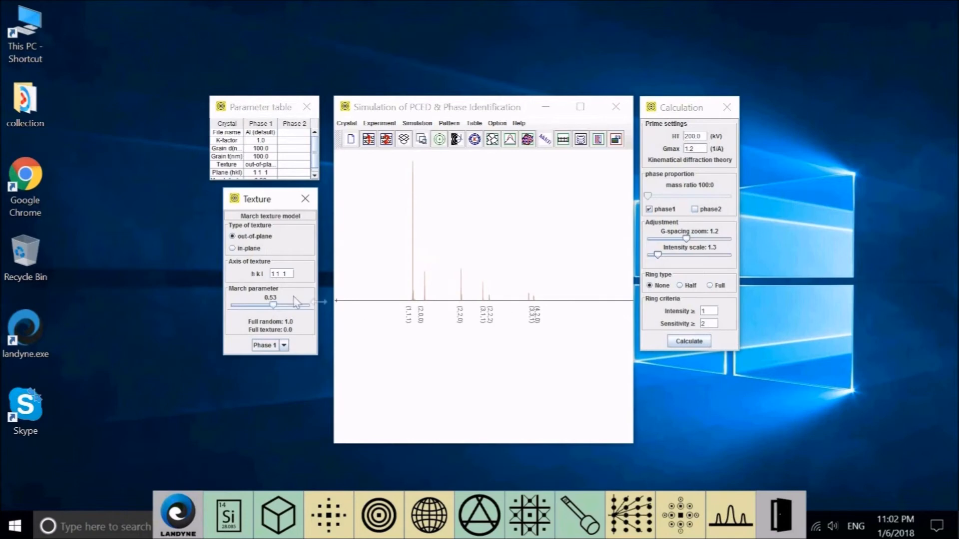
{"action": "left_click_drag", "start_coordinate": [272, 307], "coordinate": [260, 306]}
{"action": "left_click_drag", "start_coordinate": [261, 305], "coordinate": [222, 327]}
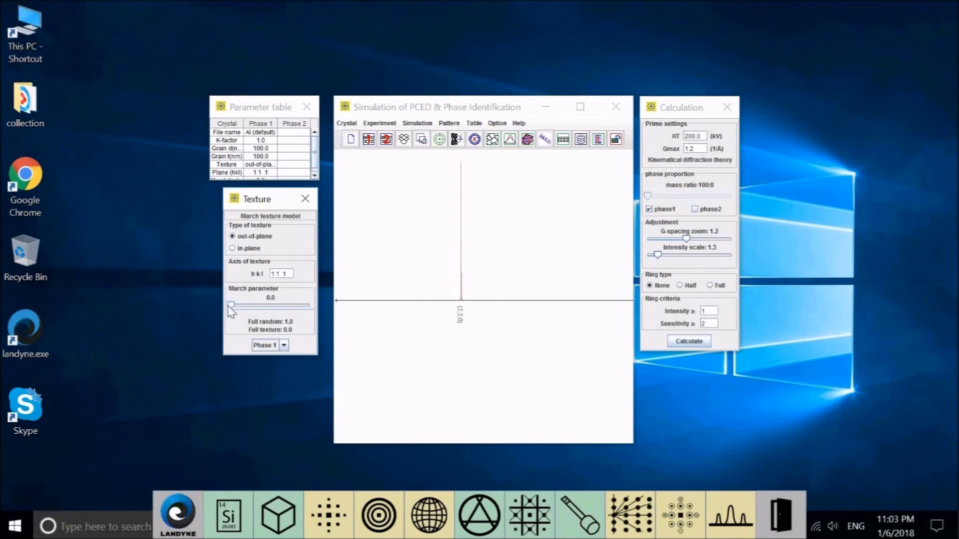
{"action": "left_click_drag", "start_coordinate": [229, 307], "coordinate": [313, 326]}
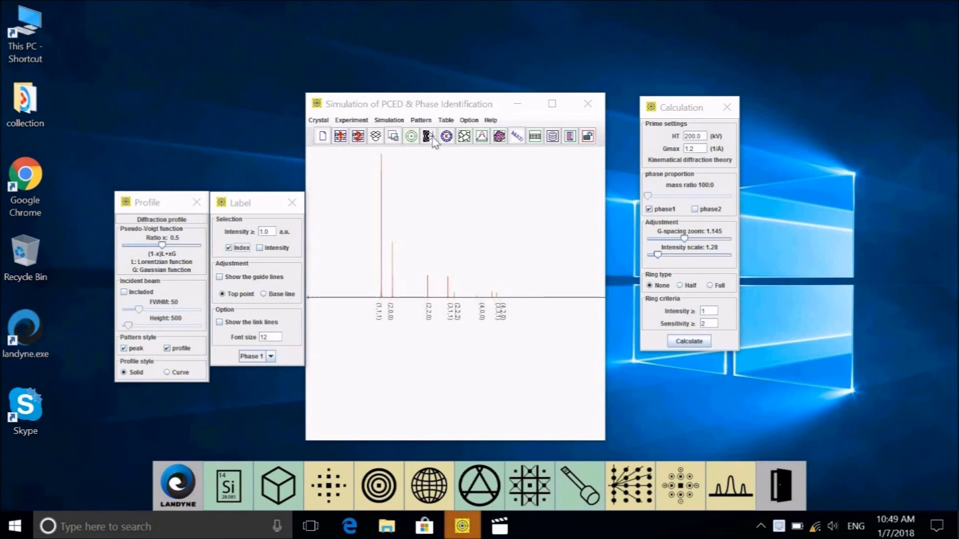
Hide the simulated peaks, the diffraction profile and the phase 1 index labels
{"action": "left_click", "coordinate": [391, 121]}
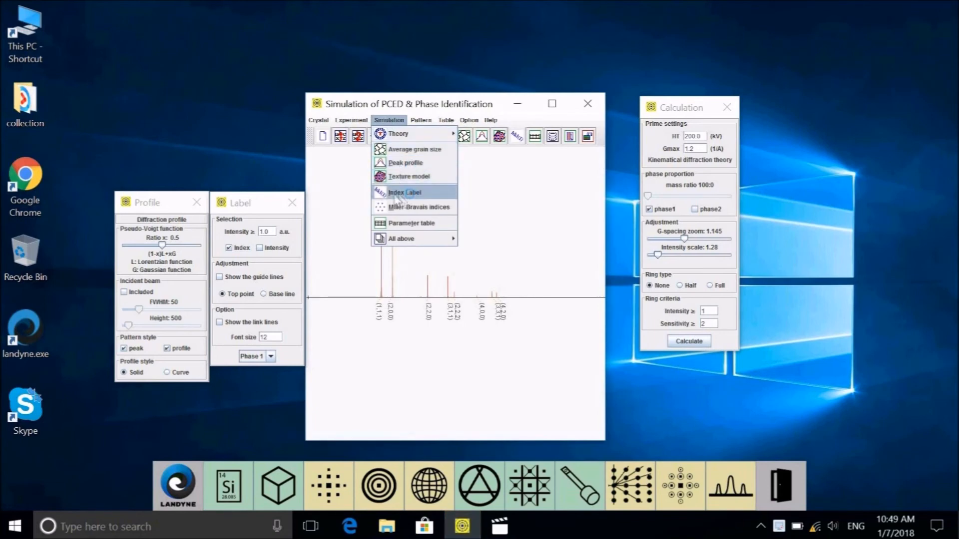
{"action": "left_click", "coordinate": [124, 348]}
{"action": "left_click", "coordinate": [167, 349]}
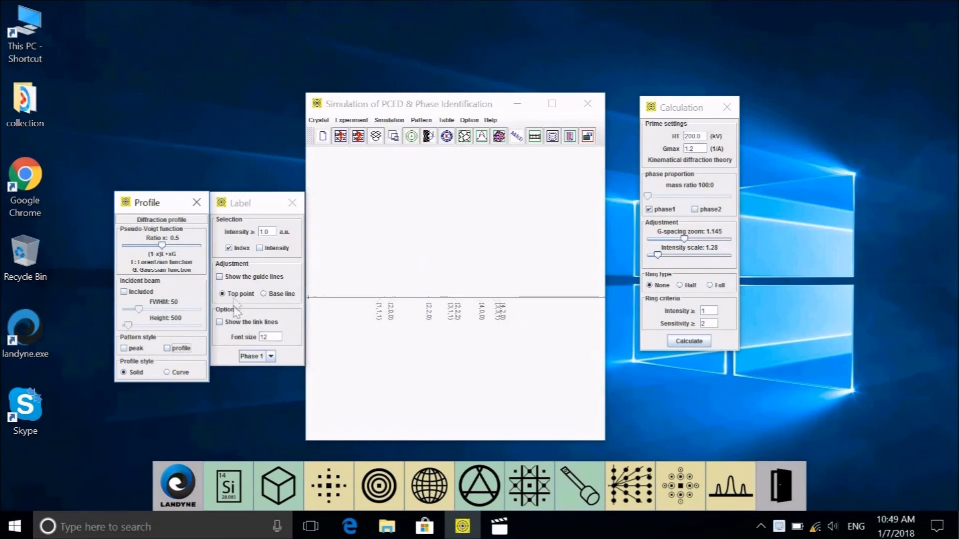
{"action": "left_click", "coordinate": [234, 249]}
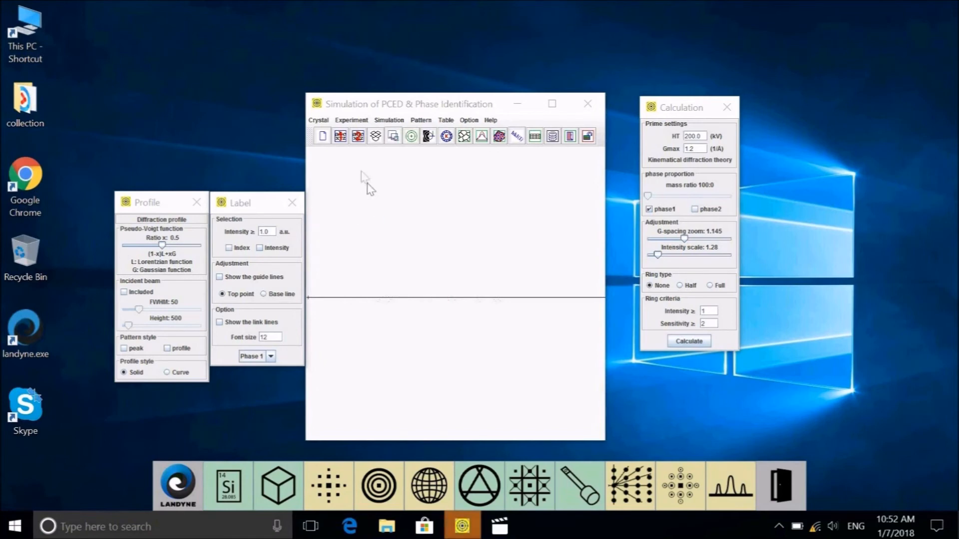
Load the experimental pattern Al_72psi_504px_7in.jpg from the pced3f folder and erase it from the canvas
{"action": "left_click", "coordinate": [356, 122]}
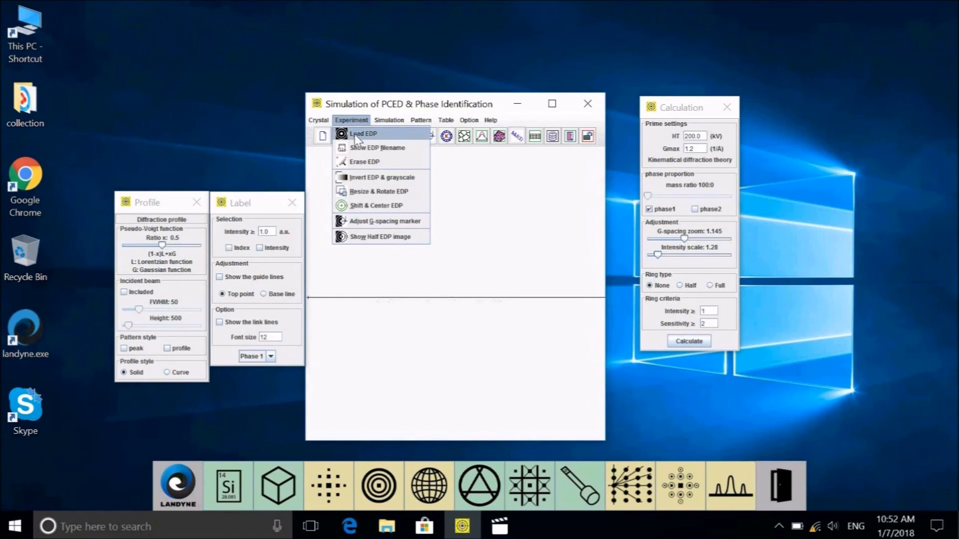
{"action": "left_click", "coordinate": [355, 134]}
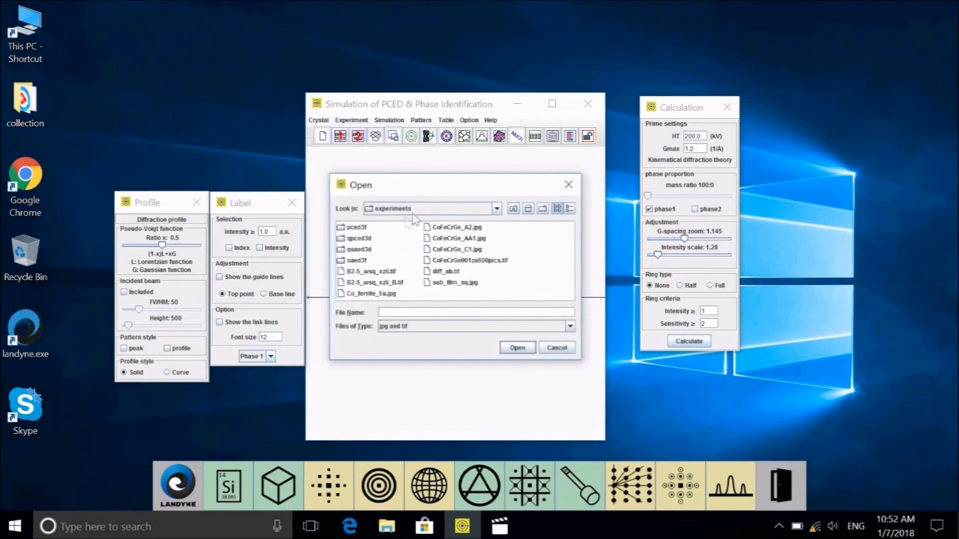
{"action": "double_click", "coordinate": [352, 229]}
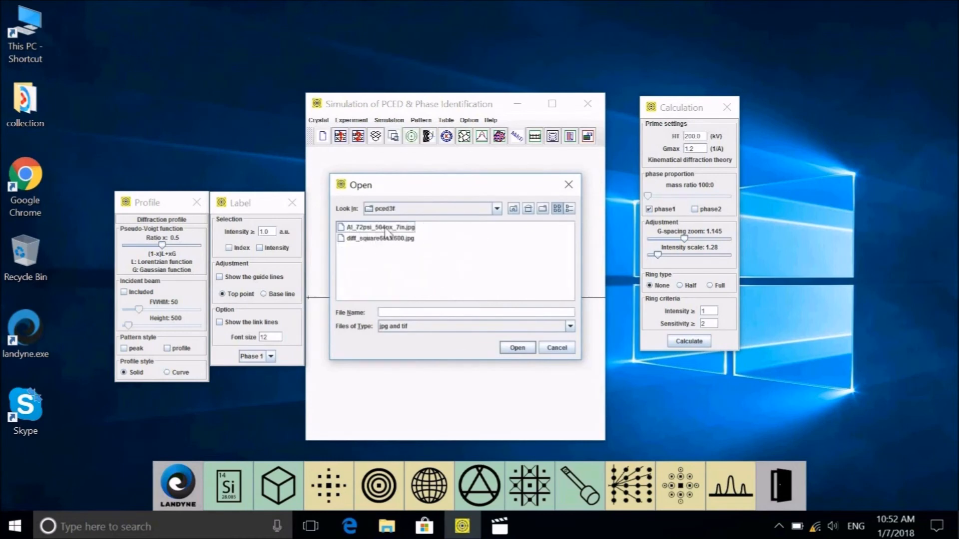
{"action": "left_click", "coordinate": [385, 229]}
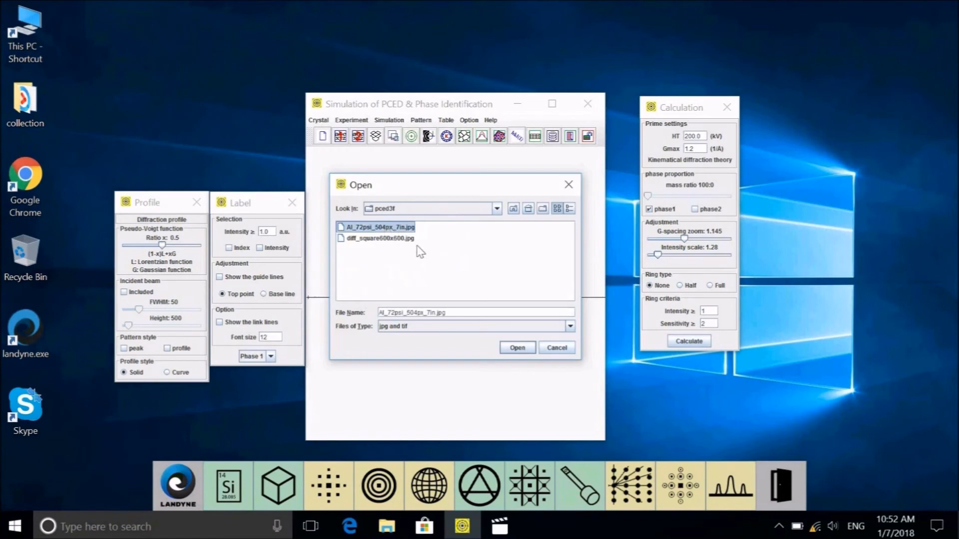
{"action": "left_click", "coordinate": [509, 350]}
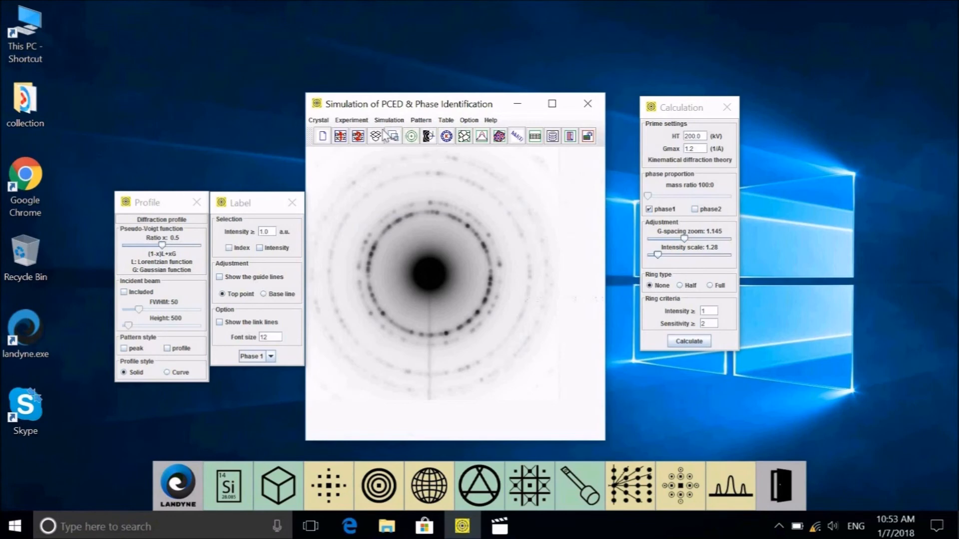
{"action": "left_click", "coordinate": [356, 121]}
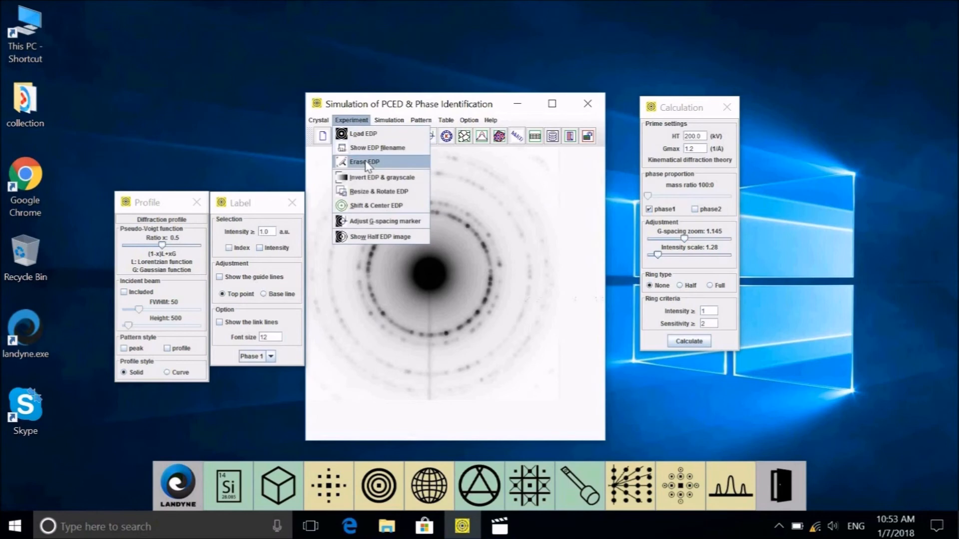
{"action": "left_click", "coordinate": [367, 163]}
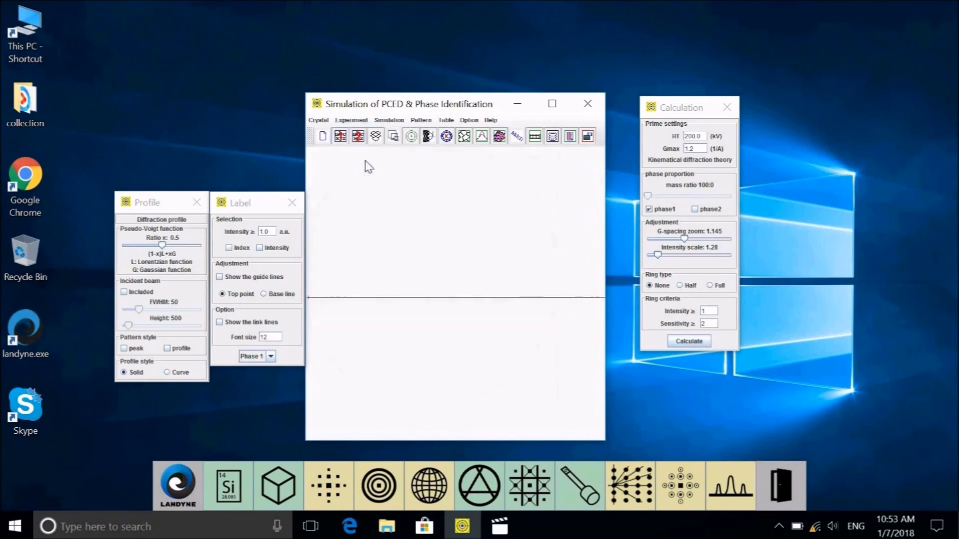
Switch to File Explorer, open C:\landyne3\experiments\pced3f and narrow its window so it sits beside the simulation window
{"action": "double_click", "coordinate": [29, 28]}
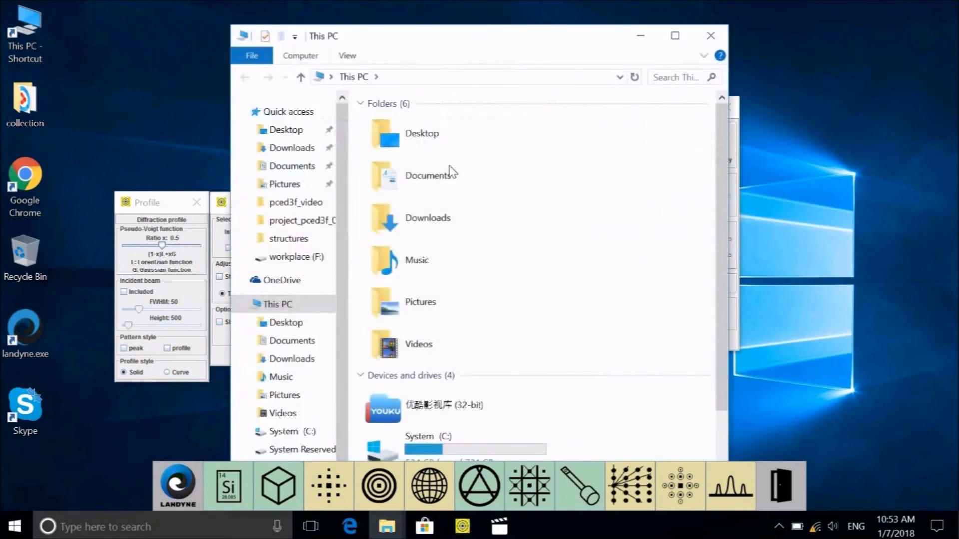
{"action": "double_click", "coordinate": [418, 448]}
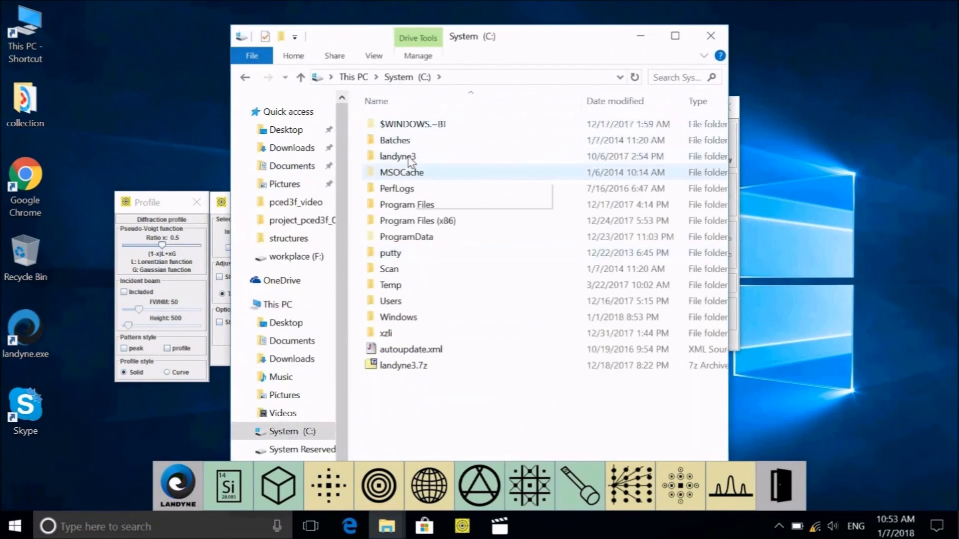
{"action": "double_click", "coordinate": [399, 159]}
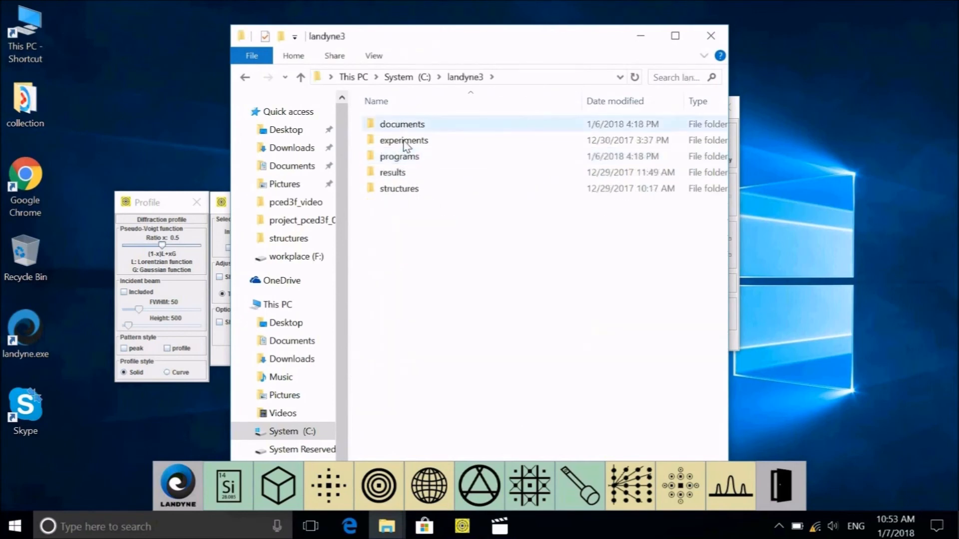
{"action": "double_click", "coordinate": [402, 143]}
{"action": "double_click", "coordinate": [398, 134]}
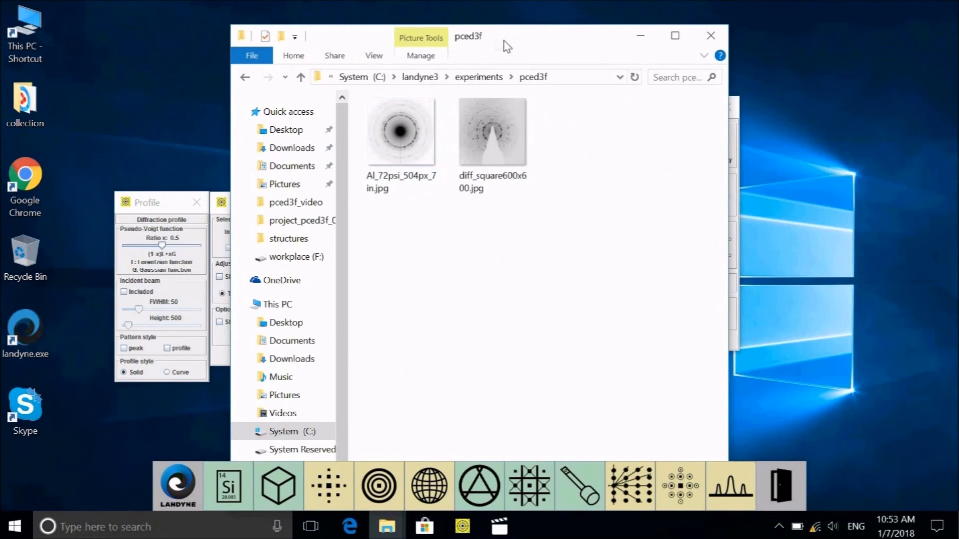
{"action": "left_click_drag", "start_coordinate": [507, 47], "coordinate": [219, 30]}
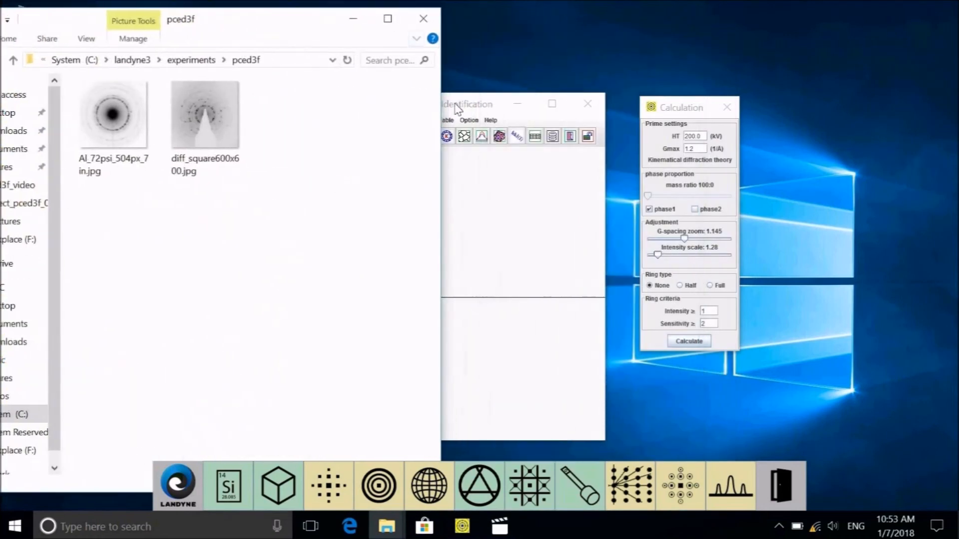
{"action": "left_click_drag", "start_coordinate": [311, 98], "coordinate": [285, 94]}
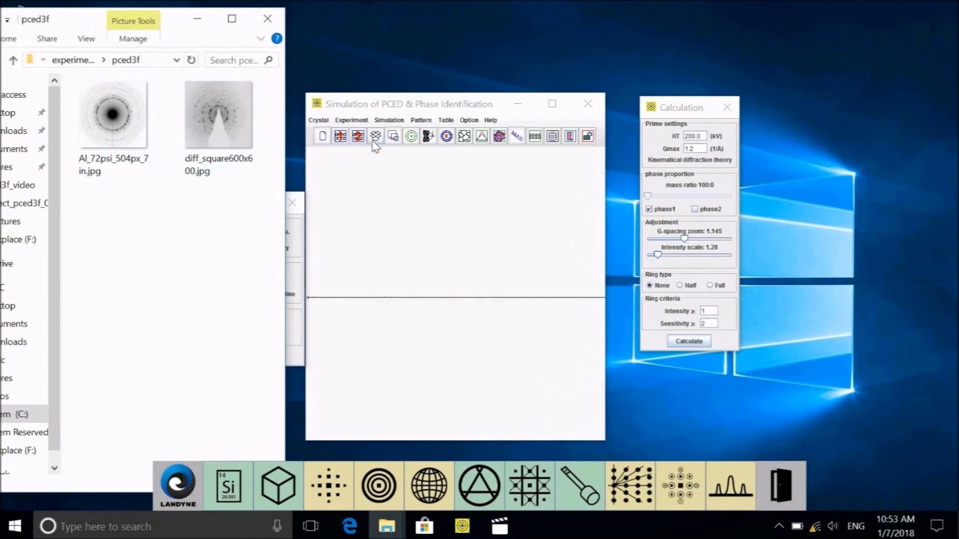
Load Al_72psi_504px_7in.jpg into the simulation by dropping it from the folder onto the file-drop tool
{"action": "left_click", "coordinate": [104, 125]}
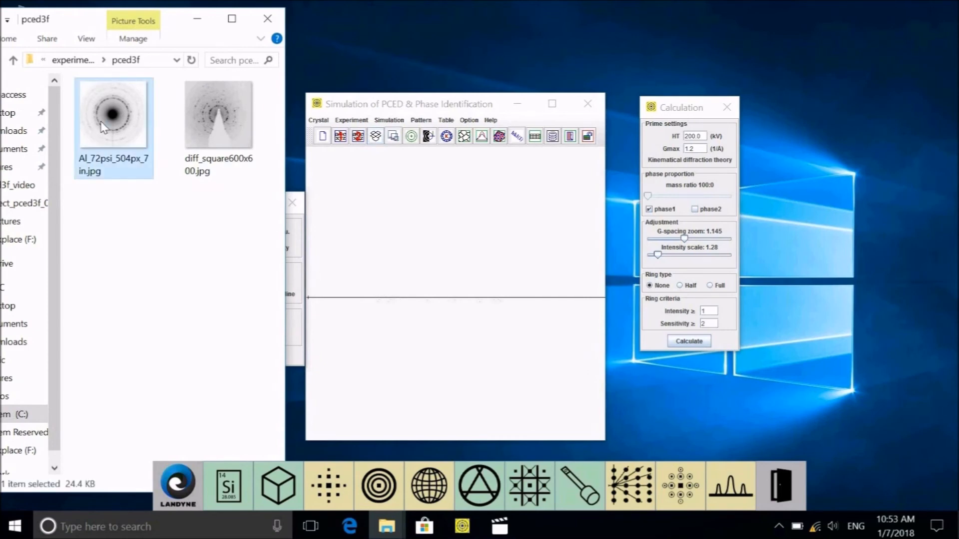
{"action": "left_click_drag", "start_coordinate": [125, 124], "coordinate": [375, 138]}
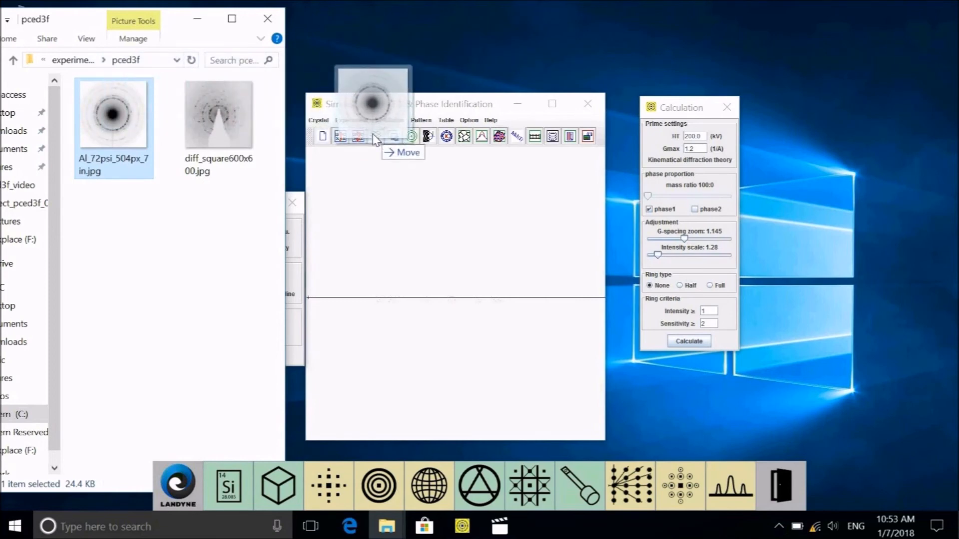
{"action": "left_click_drag", "start_coordinate": [375, 139], "coordinate": [374, 139]}
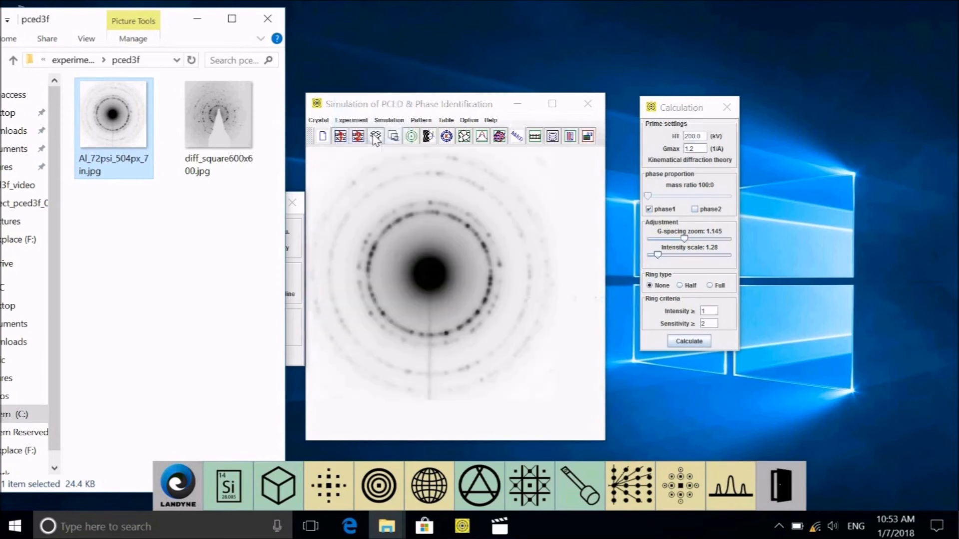
{"action": "left_click", "coordinate": [505, 260]}
{"action": "left_click", "coordinate": [505, 259]}
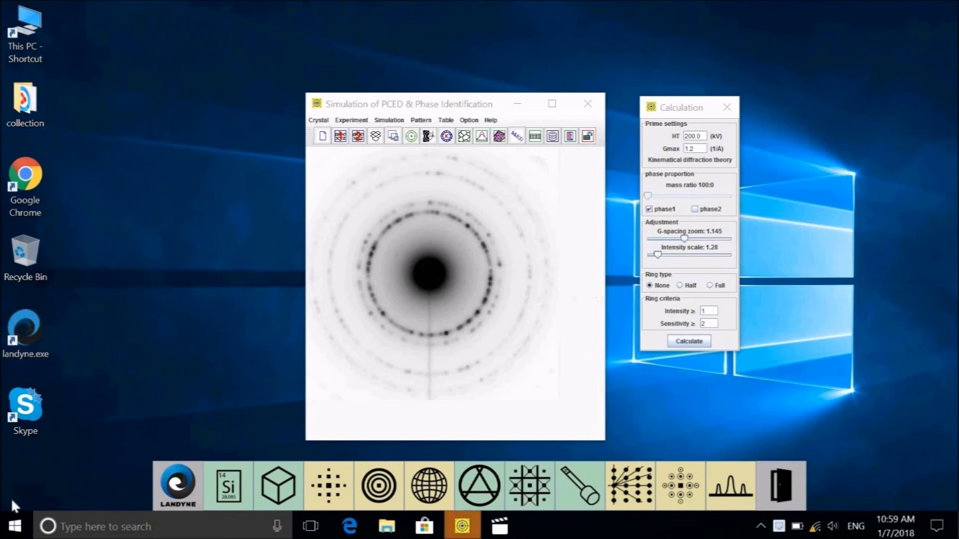
Invert the experimental pattern's brightness and lower the background grayscale to 6
{"action": "left_click", "coordinate": [352, 122]}
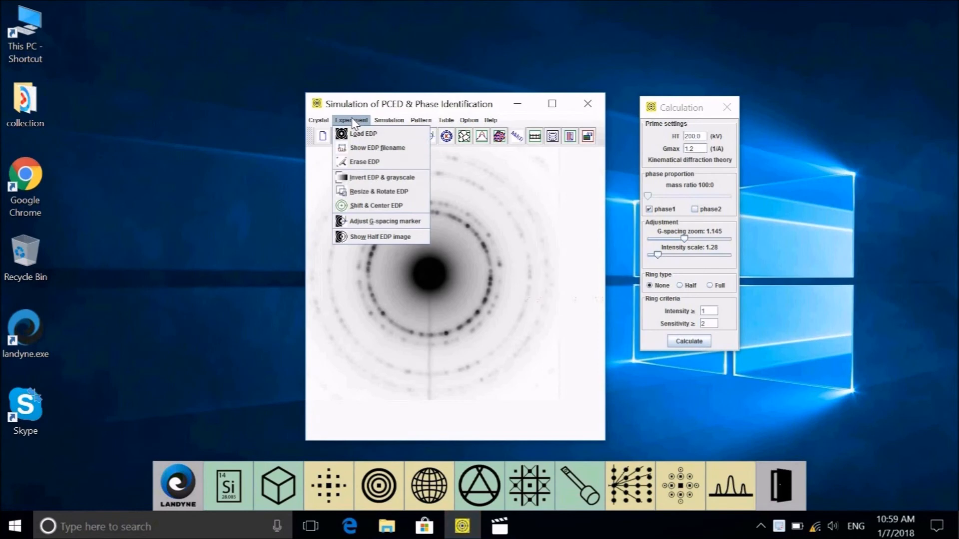
{"action": "left_click", "coordinate": [370, 179]}
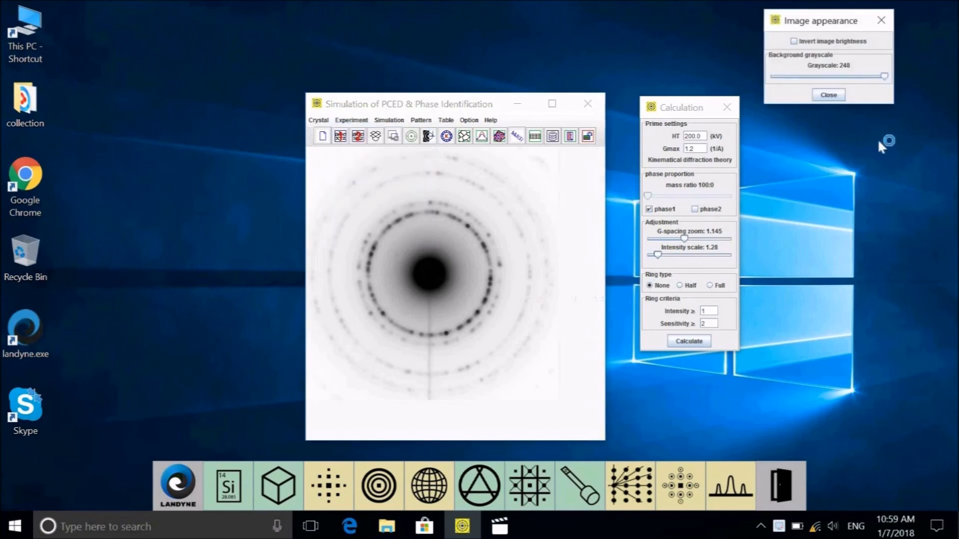
{"action": "left_click_drag", "start_coordinate": [843, 24], "coordinate": [236, 130]}
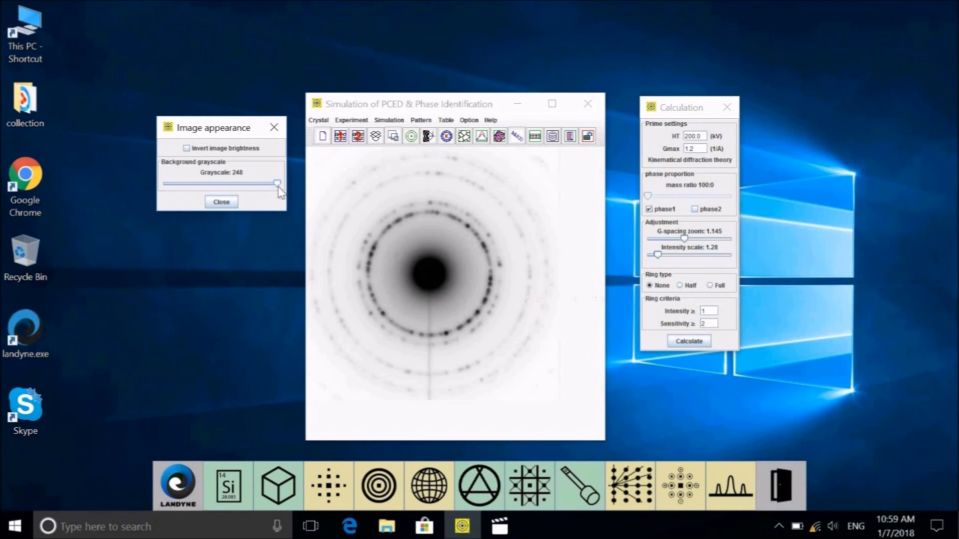
{"action": "left_click_drag", "start_coordinate": [278, 186], "coordinate": [292, 183]}
{"action": "left_click_drag", "start_coordinate": [280, 183], "coordinate": [277, 183]}
{"action": "left_click", "coordinate": [188, 149]}
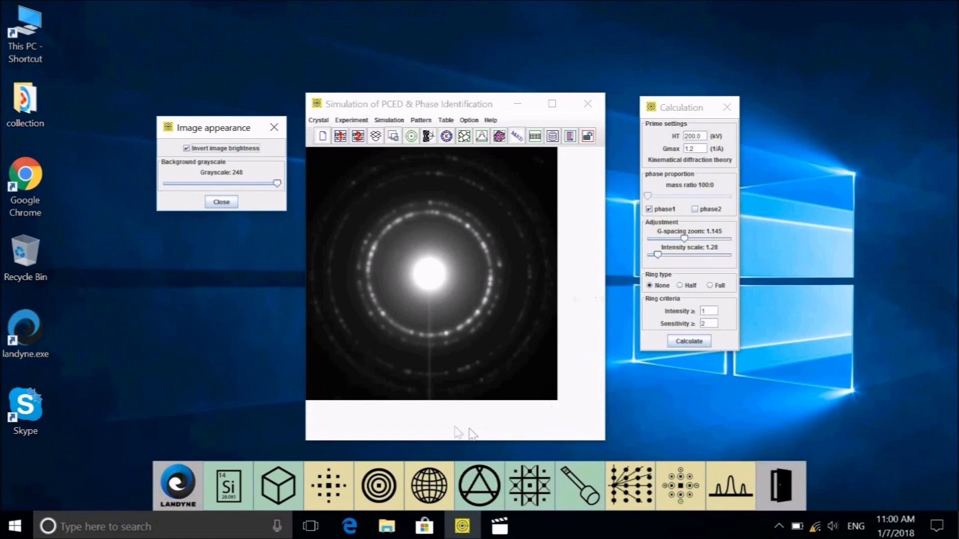
{"action": "left_click_drag", "start_coordinate": [278, 183], "coordinate": [167, 188]}
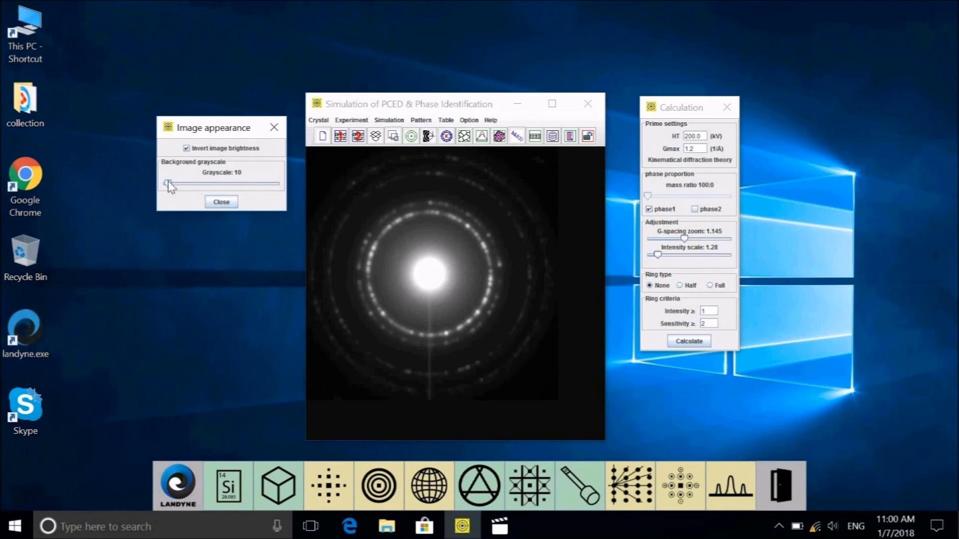
{"action": "left_click_drag", "start_coordinate": [168, 184], "coordinate": [168, 185]}
Turn off the brightness inversion and set the background grayscale to 246
{"action": "left_click", "coordinate": [187, 148]}
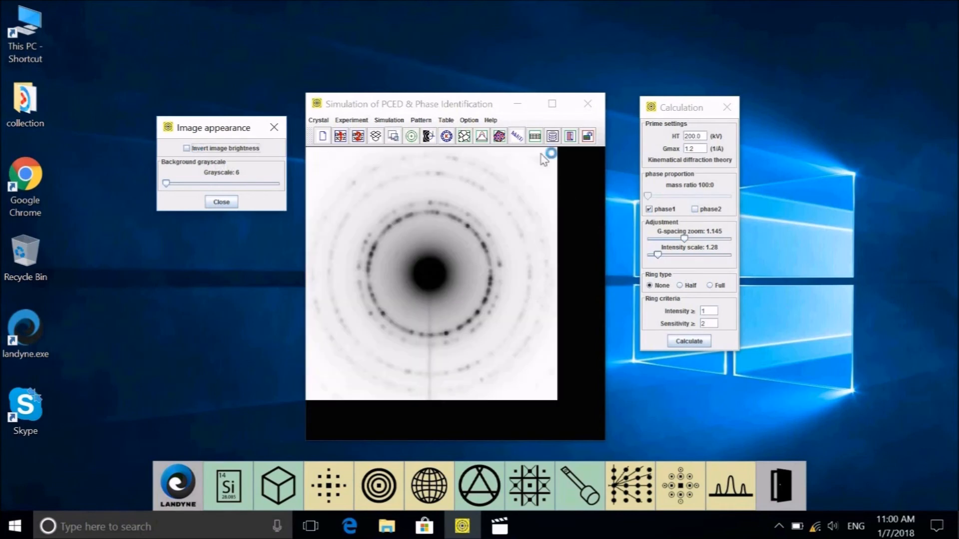
{"action": "left_click_drag", "start_coordinate": [166, 184], "coordinate": [279, 185]}
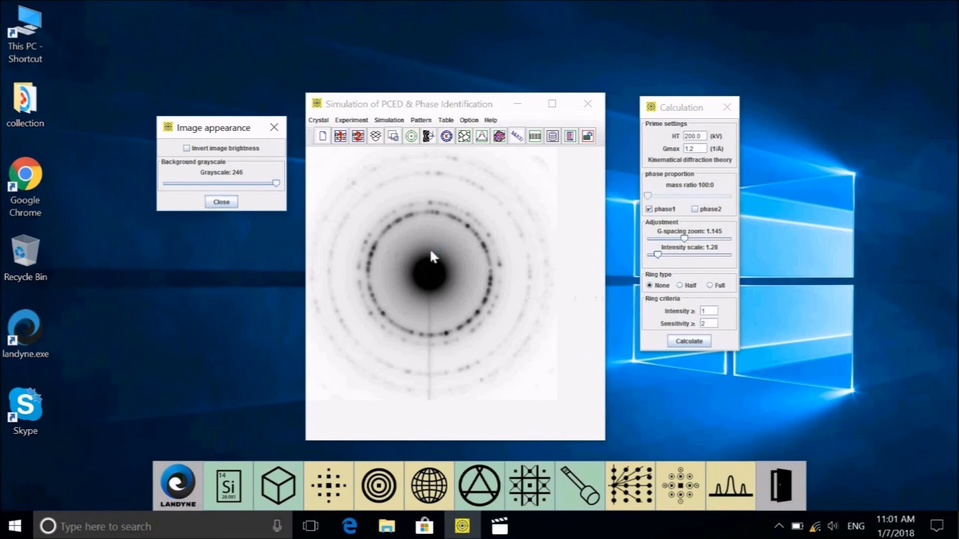
{"action": "left_click", "coordinate": [282, 139]}
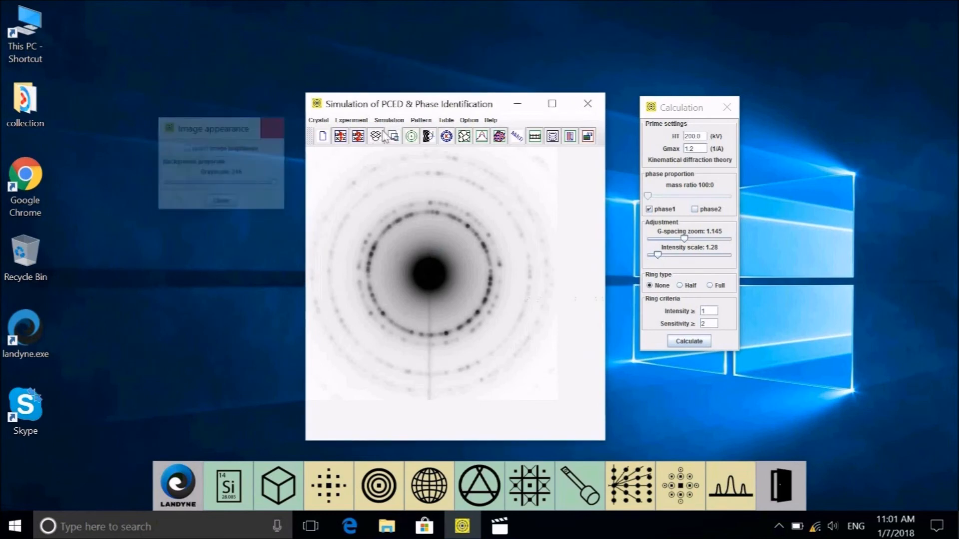
Resize the experimental pattern to 1.2 and rotate it to -90.0
{"action": "left_click", "coordinate": [351, 120]}
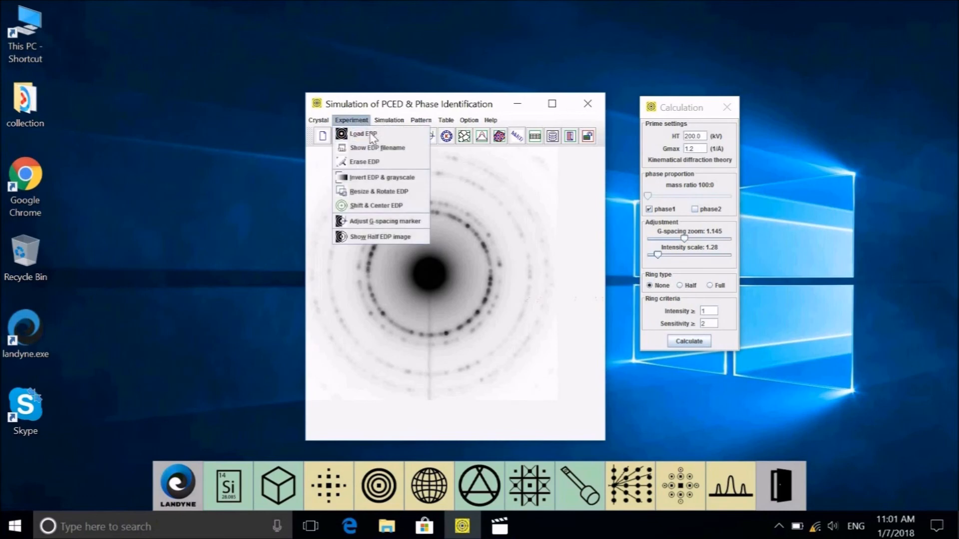
{"action": "left_click", "coordinate": [381, 195]}
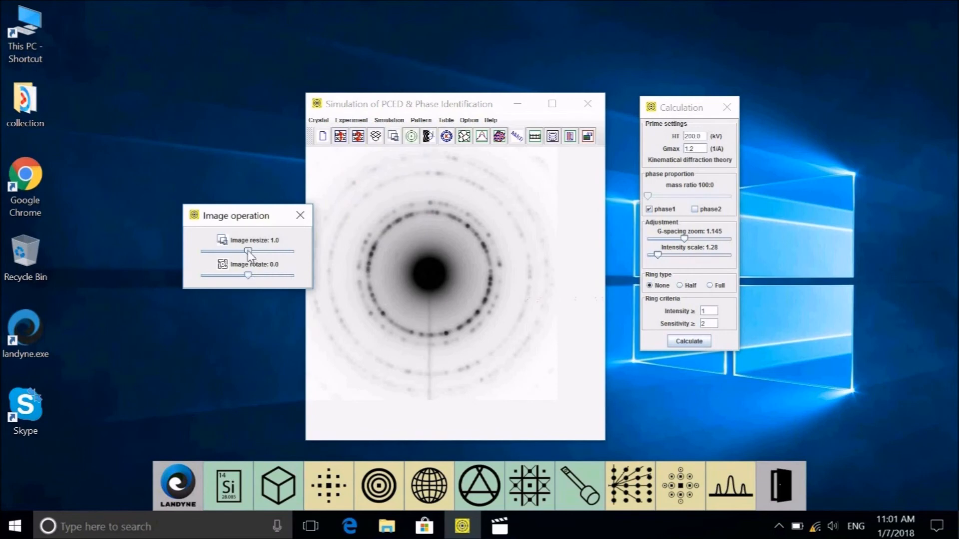
{"action": "left_click_drag", "start_coordinate": [251, 256], "coordinate": [253, 258]}
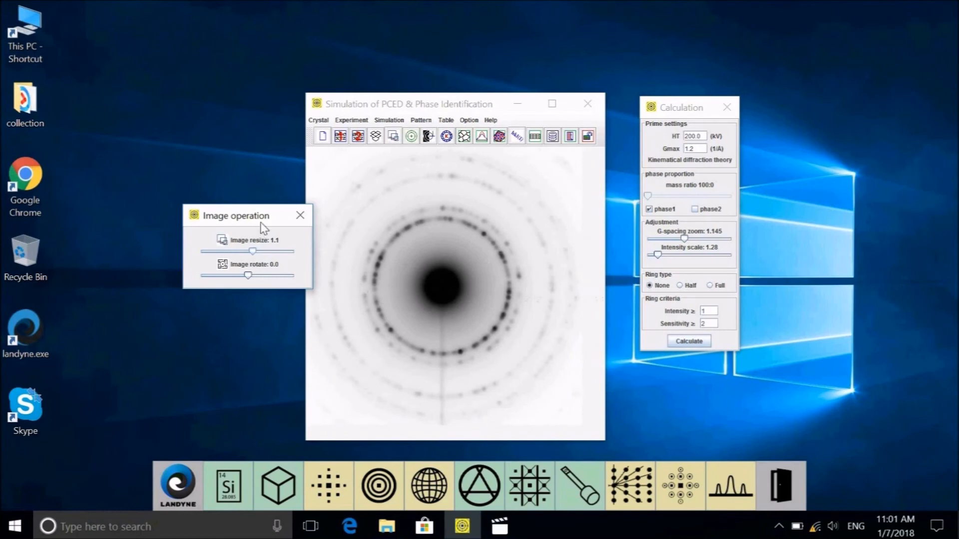
{"action": "left_click_drag", "start_coordinate": [260, 222], "coordinate": [231, 230]}
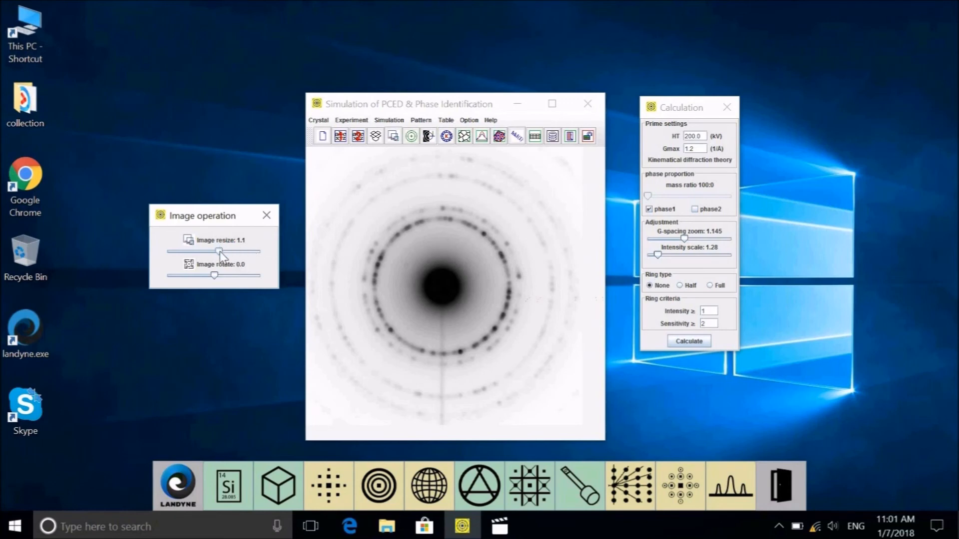
{"action": "left_click_drag", "start_coordinate": [220, 251], "coordinate": [224, 252]}
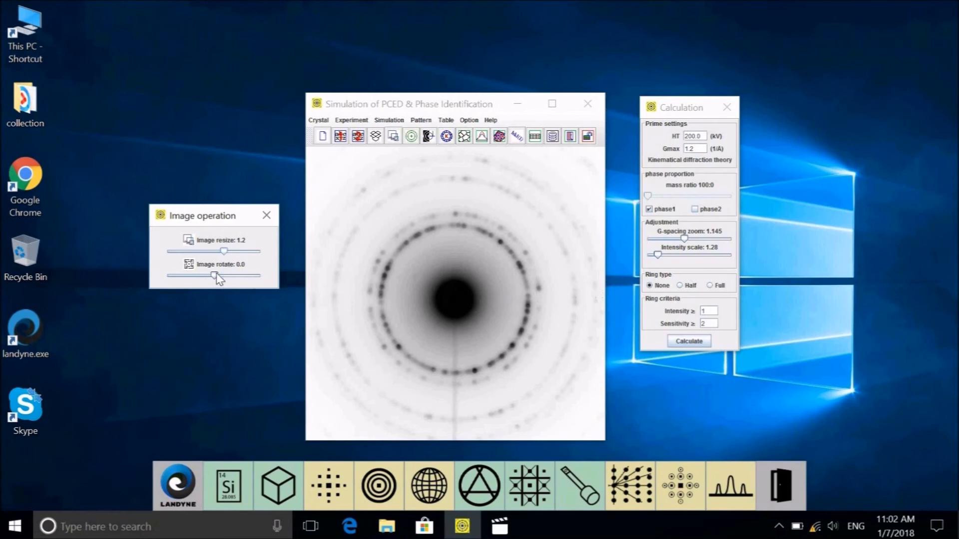
{"action": "left_click_drag", "start_coordinate": [215, 275], "coordinate": [195, 282]}
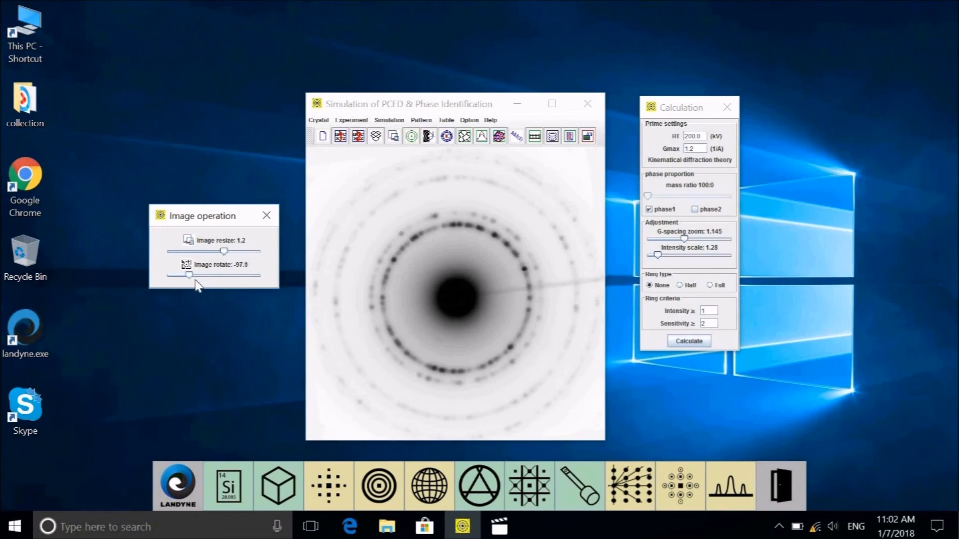
{"action": "left_click_drag", "start_coordinate": [197, 284], "coordinate": [196, 282]}
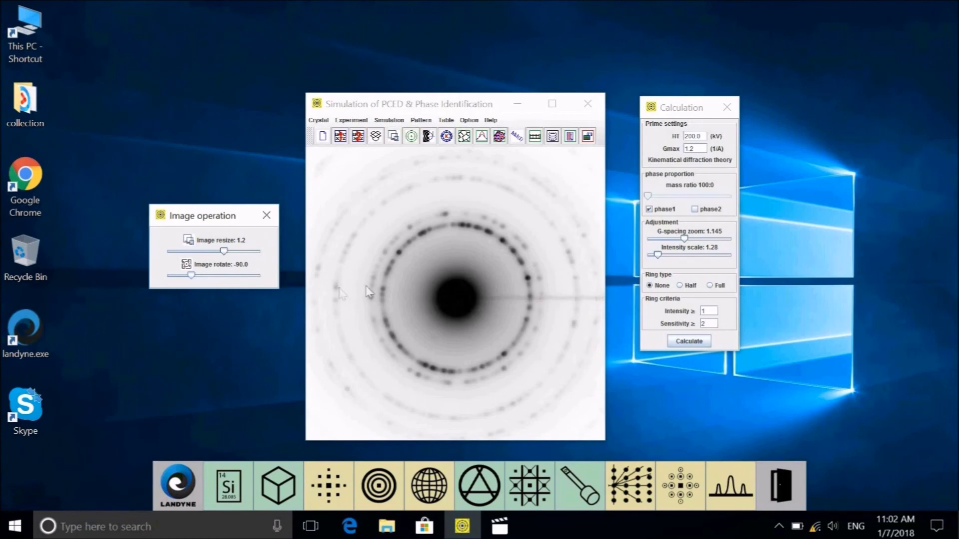
Overlay 5 reference circles and shift the experimental pattern until its rings are centered on them
{"action": "left_click", "coordinate": [351, 120]}
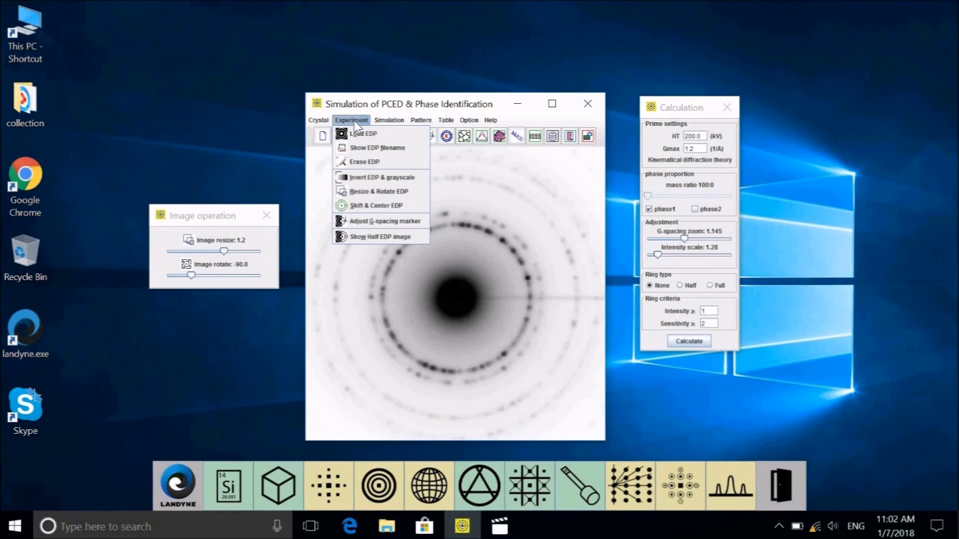
{"action": "left_click", "coordinate": [406, 206]}
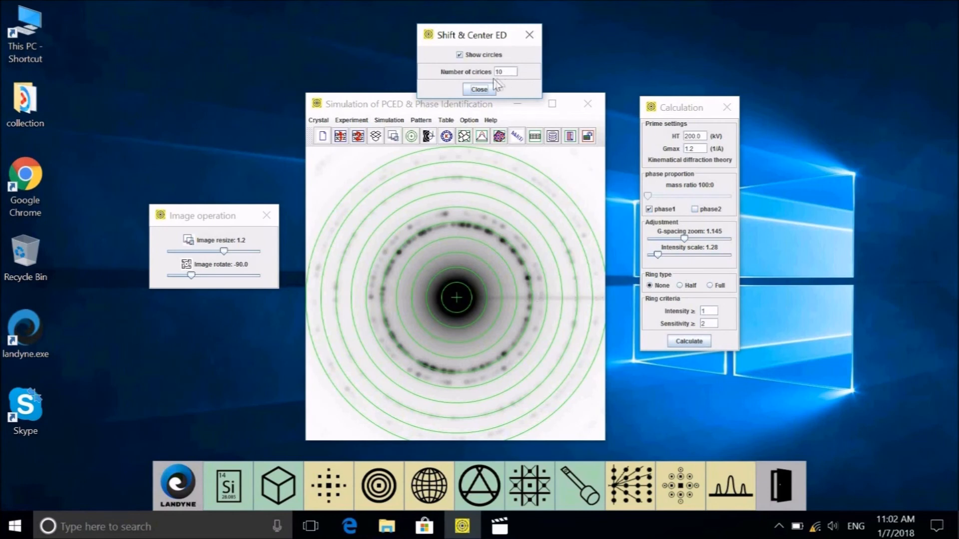
{"action": "left_click_drag", "start_coordinate": [507, 74], "coordinate": [488, 71]}
{"action": "type", "text": "5"}
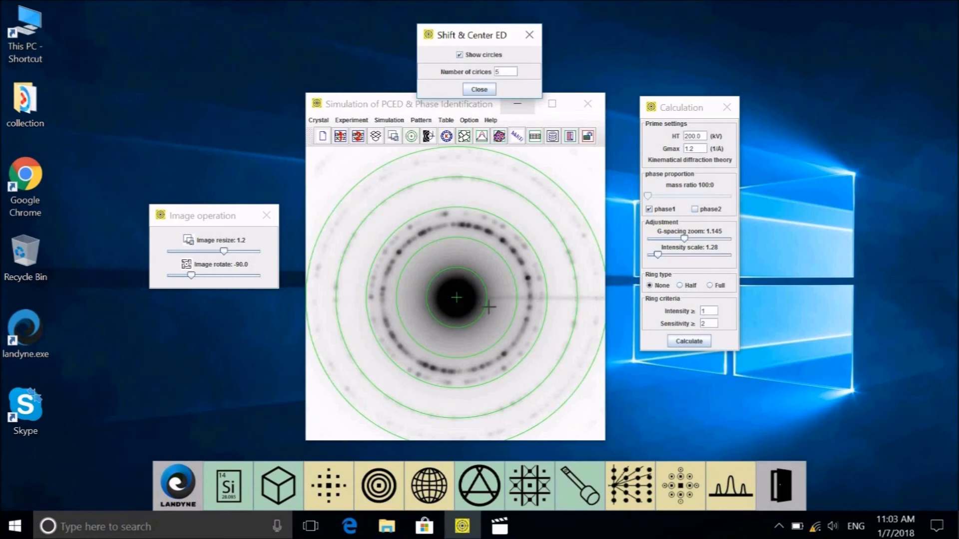
{"action": "left_click", "coordinate": [472, 59]}
{"action": "left_click", "coordinate": [472, 59]}
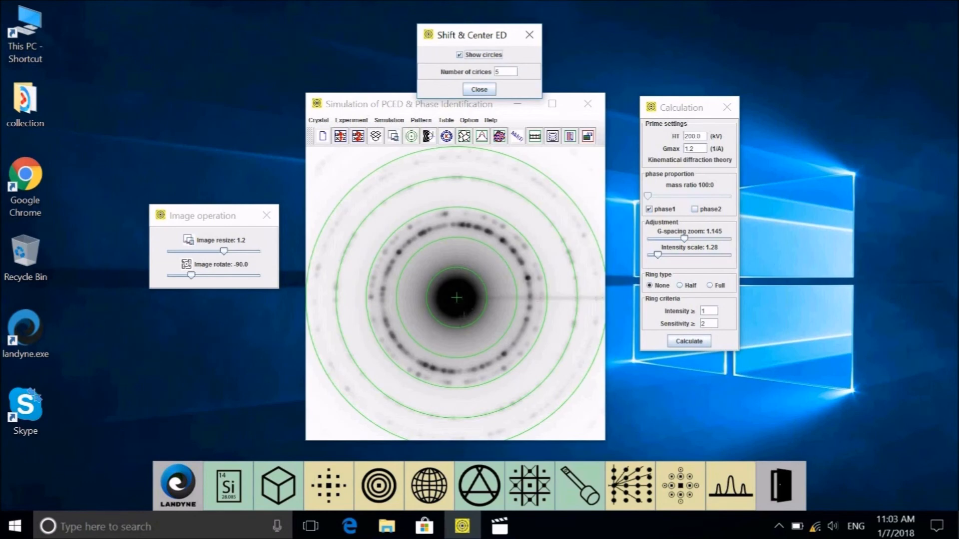
{"action": "left_click", "coordinate": [459, 321]}
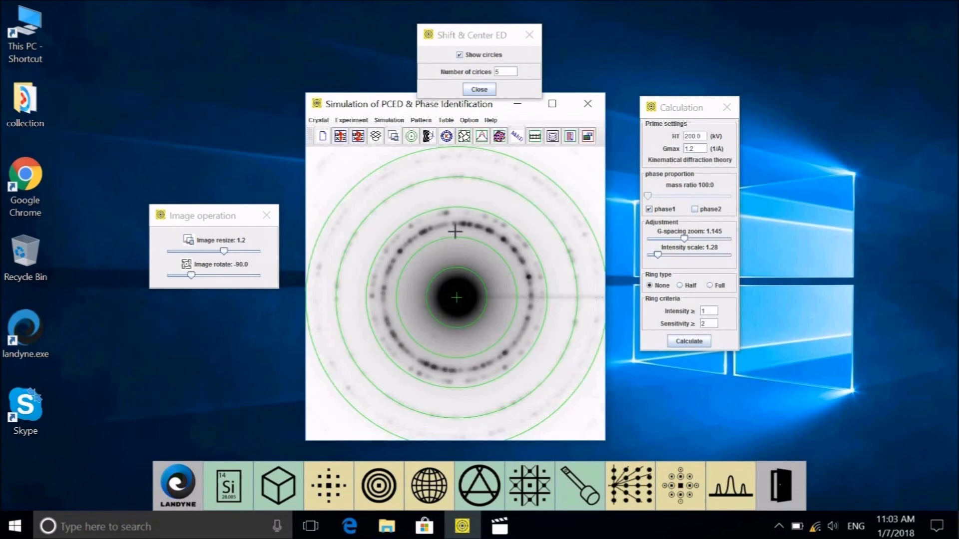
{"action": "left_click", "coordinate": [481, 90]}
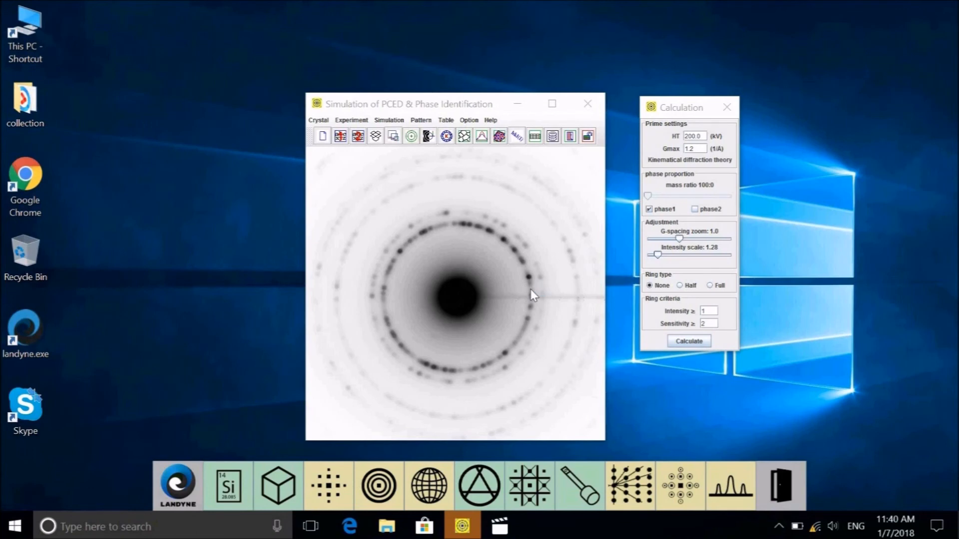
Show the G-spacing marker on the experimental pattern with a radius of 0.4277 1/Å
{"action": "left_click", "coordinate": [394, 120]}
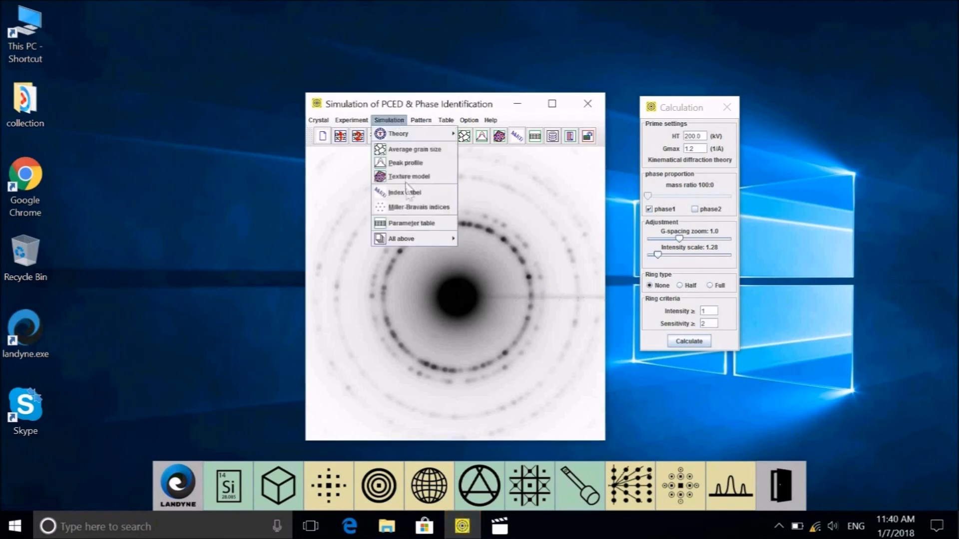
{"action": "mouse_move", "coordinate": [353, 121]}
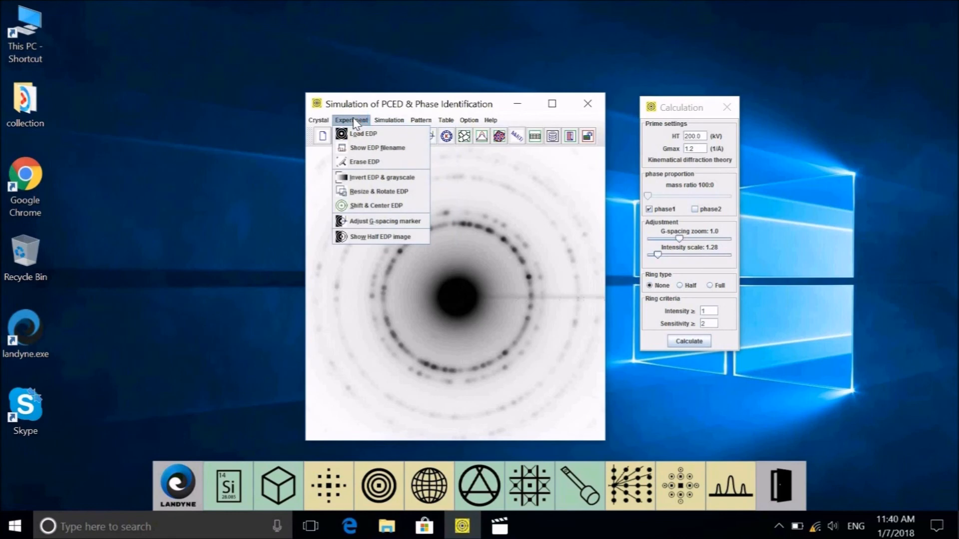
{"action": "left_click", "coordinate": [384, 221]}
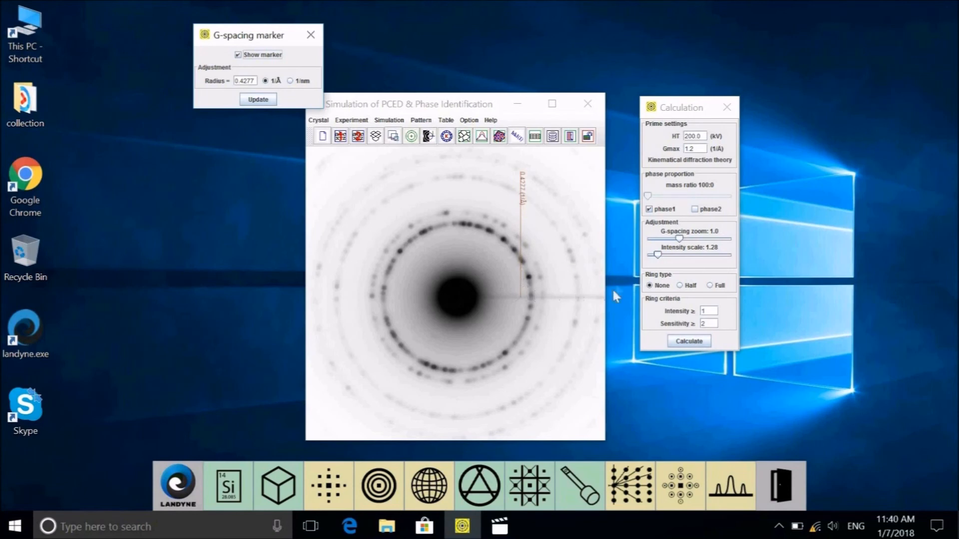
Set the G-spacing zoom to 1.165 to align the marker with the pattern's strong inner ring
{"action": "left_click", "coordinate": [683, 241]}
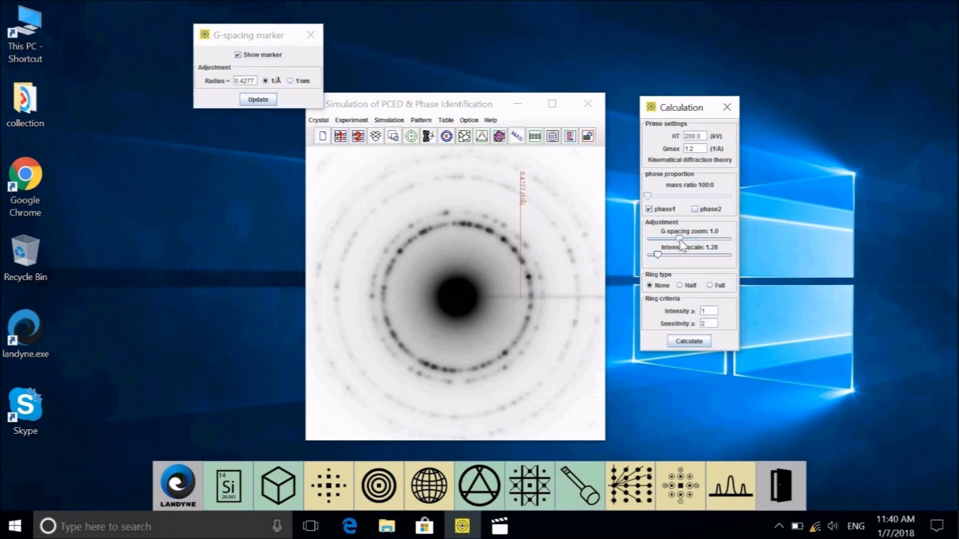
{"action": "key", "text": "Right"}
{"action": "key", "text": "Right"}
{"action": "key", "text": "Right"}
{"action": "key", "text": "Right"}
{"action": "key", "text": "Right"}
{"action": "key", "text": "Right"}
{"action": "key", "text": "Right"}
{"action": "key", "text": "Right"}
{"action": "key", "text": "Right"}
{"action": "key", "text": "Right"}
{"action": "key", "text": "Right"}
{"action": "key", "text": "Right"}
{"action": "key", "text": "Right"}
{"action": "key", "text": "Right"}
{"action": "key", "text": "Right"}
{"action": "key", "text": "Right"}
{"action": "key", "text": "Right"}
{"action": "key", "text": "Right"}
{"action": "key", "text": "Right"}
{"action": "key", "text": "Right"}
{"action": "key", "text": "Right"}
{"action": "key", "text": "Right"}
{"action": "key", "text": "Right"}
{"action": "key", "text": "Right"}
{"action": "key", "text": "Right"}
{"action": "key", "text": "Right"}
{"action": "key", "text": "Right"}
{"action": "key", "text": "Right"}
{"action": "key", "text": "Right"}
{"action": "key", "text": "Right"}
{"action": "key", "text": "Right"}
{"action": "key", "text": "Right"}
{"action": "key", "text": "Right"}
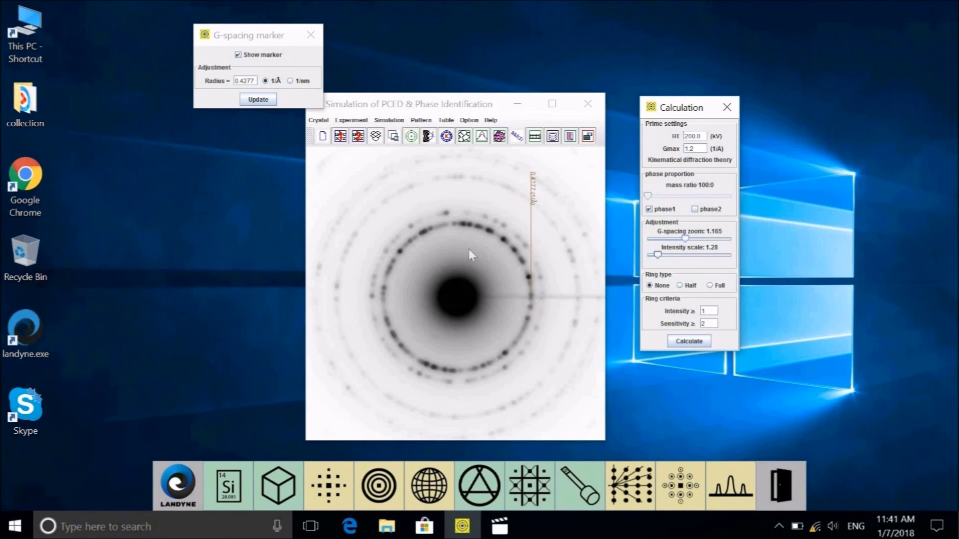
{"action": "left_click", "coordinate": [259, 103]}
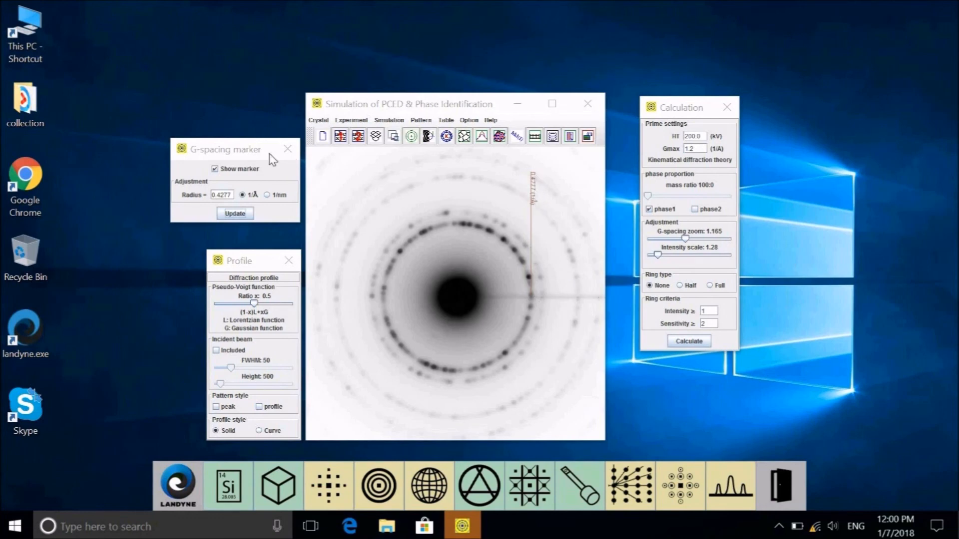
Hide the G-spacing marker and show the simulated peaks and diffraction profile over the experimental pattern
{"action": "left_click", "coordinate": [234, 170]}
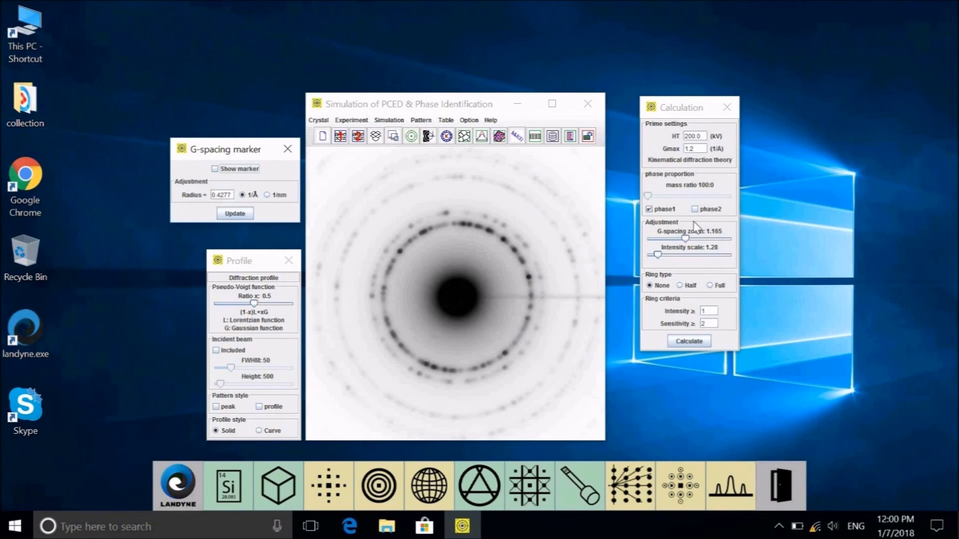
{"action": "left_click", "coordinate": [216, 407]}
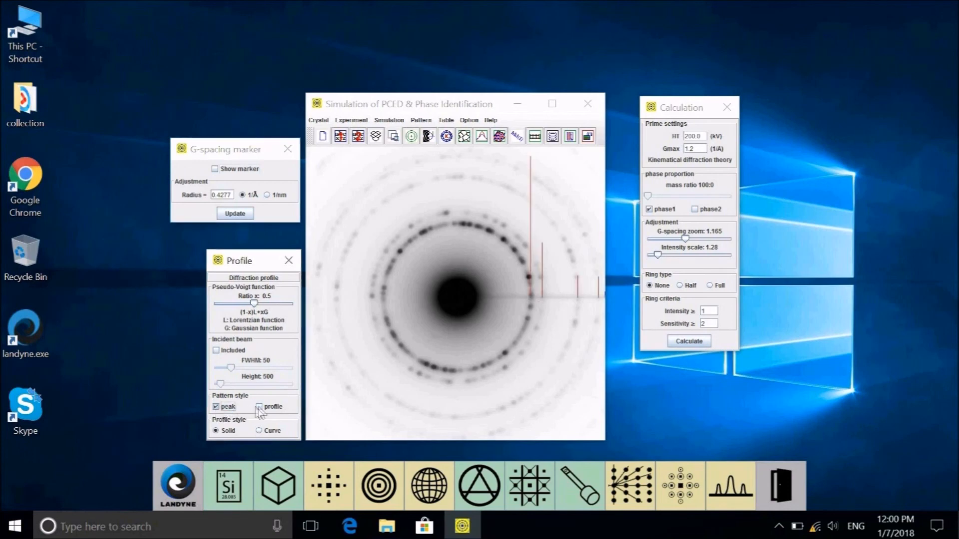
{"action": "left_click", "coordinate": [259, 407]}
Show only half of the experimental pattern, try full simulated rings, and set the ring type to Half
{"action": "left_click", "coordinate": [349, 121]}
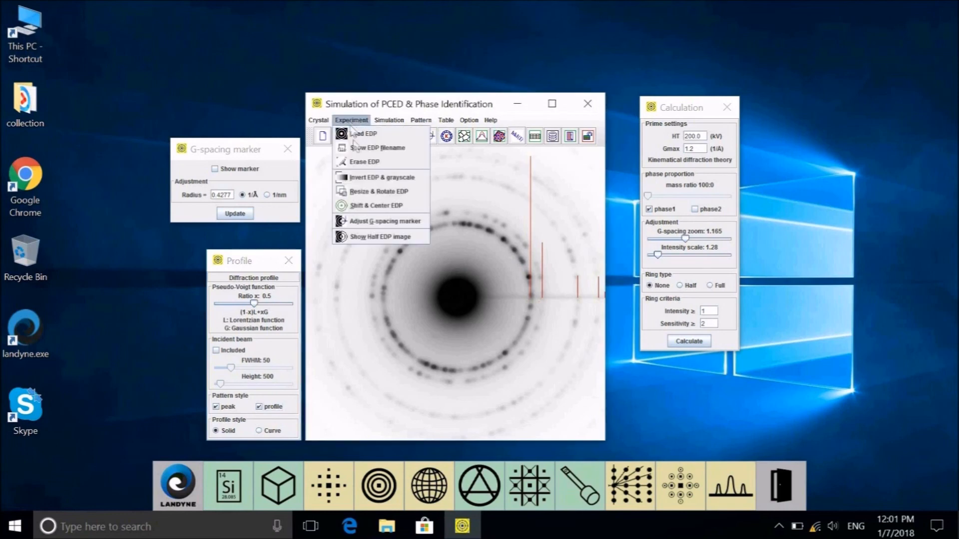
{"action": "left_click", "coordinate": [359, 238]}
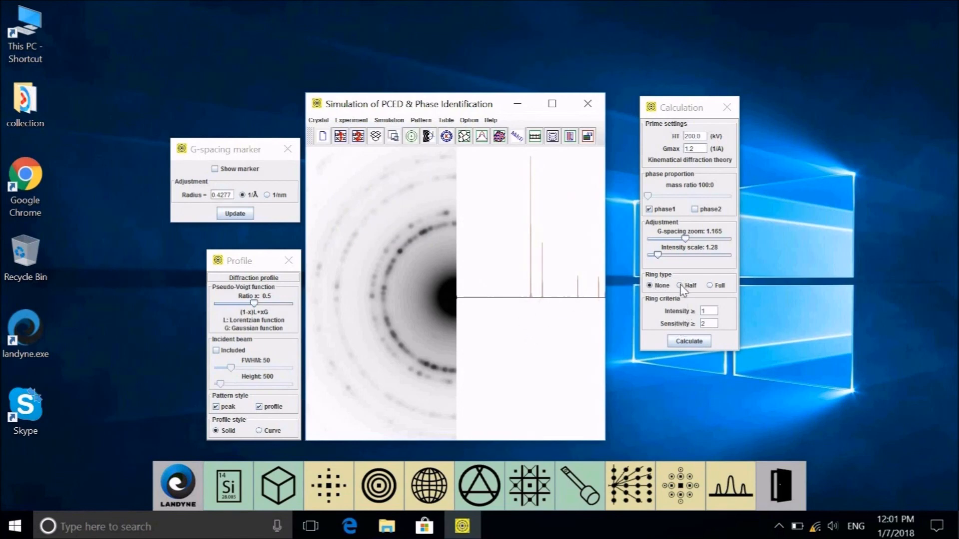
{"action": "left_click", "coordinate": [709, 286]}
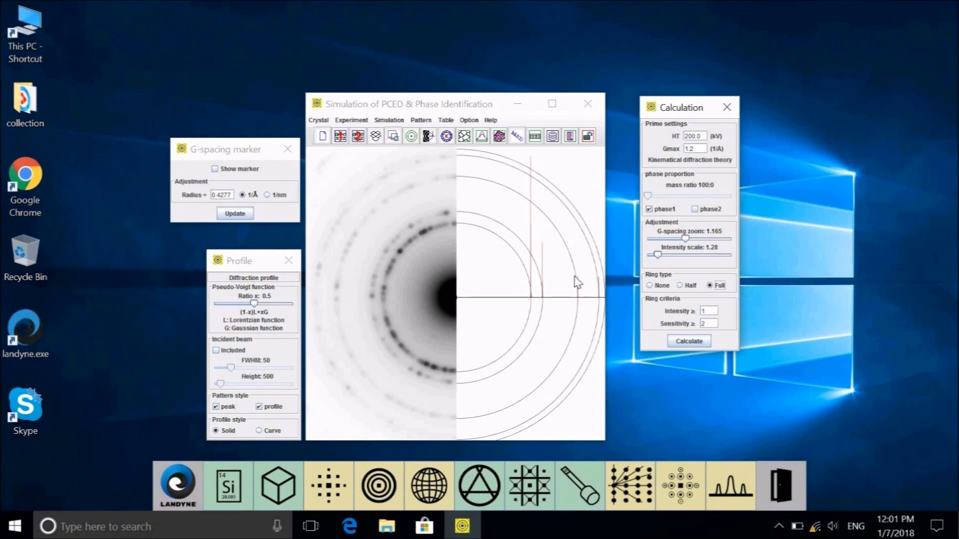
{"action": "left_click", "coordinate": [692, 285]}
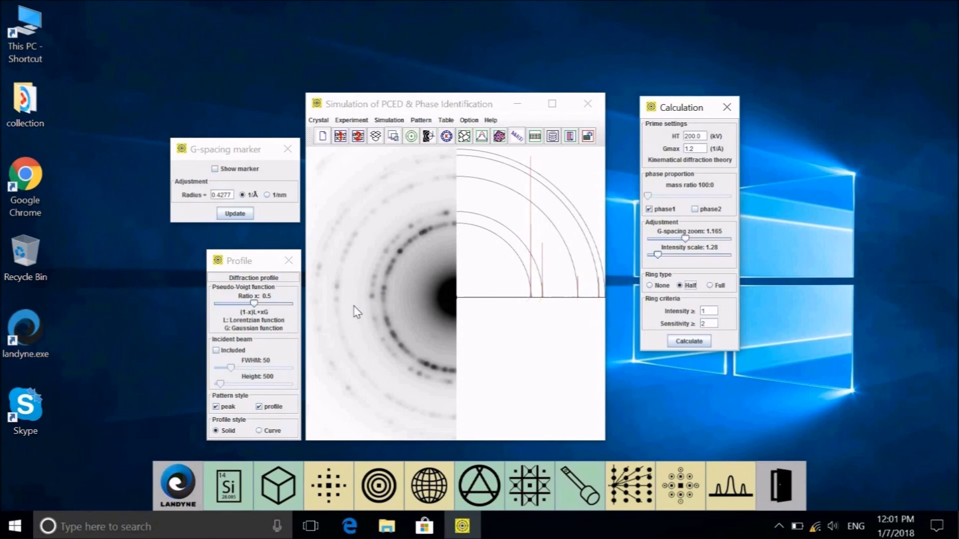
Label the phase 1 peaks with their indices and show guide lines to adjust the label placement
{"action": "left_click", "coordinate": [514, 139]}
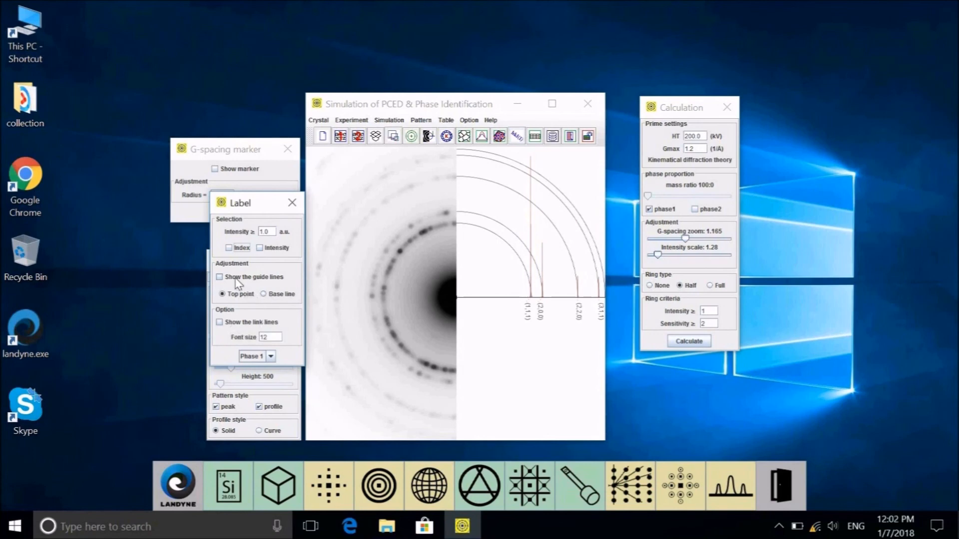
{"action": "left_click", "coordinate": [228, 249]}
{"action": "left_click", "coordinate": [226, 277]}
{"action": "left_click", "coordinate": [568, 233]}
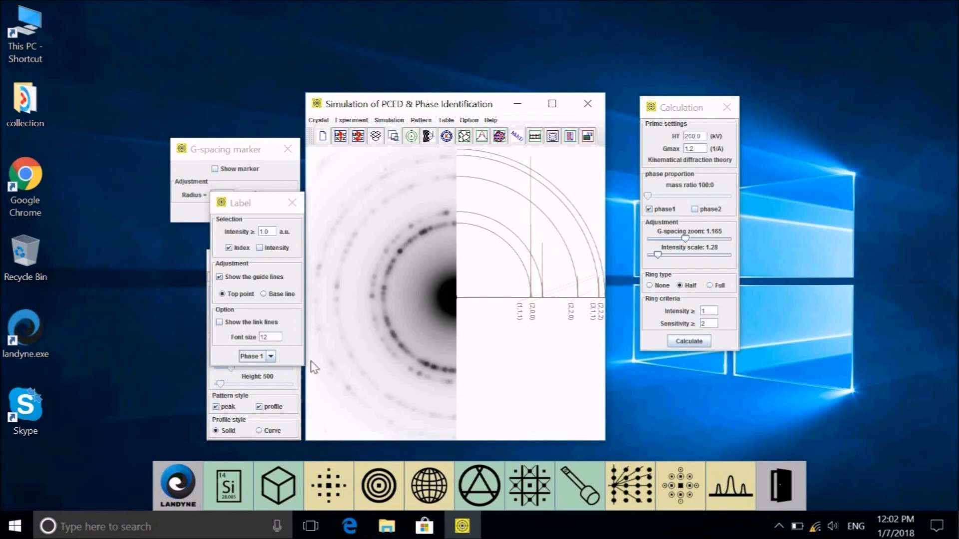
Show the link lines between peaks and index labels, switch the label adjustment to Base line, and raise the labels towards the horizontal axis
{"action": "left_click", "coordinate": [257, 327]}
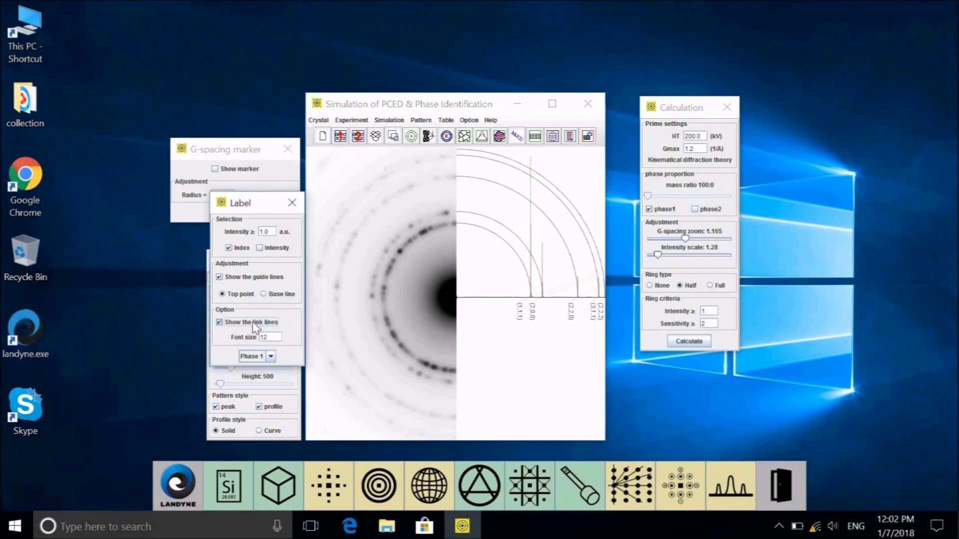
{"action": "left_click", "coordinate": [277, 293]}
{"action": "left_click", "coordinate": [563, 367]}
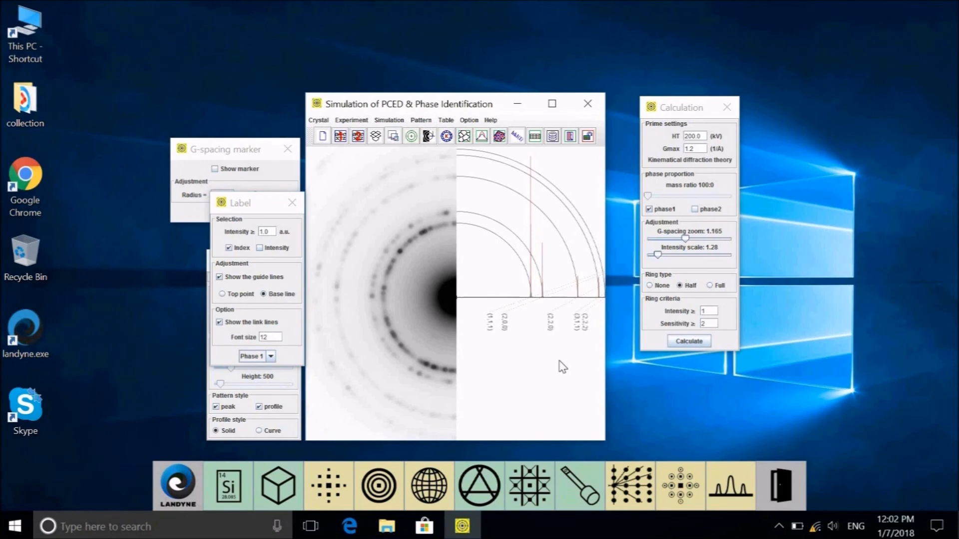
{"action": "key", "text": "Up"}
{"action": "key", "text": "Up"}
{"action": "key", "text": "Up"}
{"action": "key", "text": "Up"}
{"action": "key", "text": "Up"}
{"action": "key", "text": "Up"}
{"action": "key", "text": "Up"}
{"action": "key", "text": "Up"}
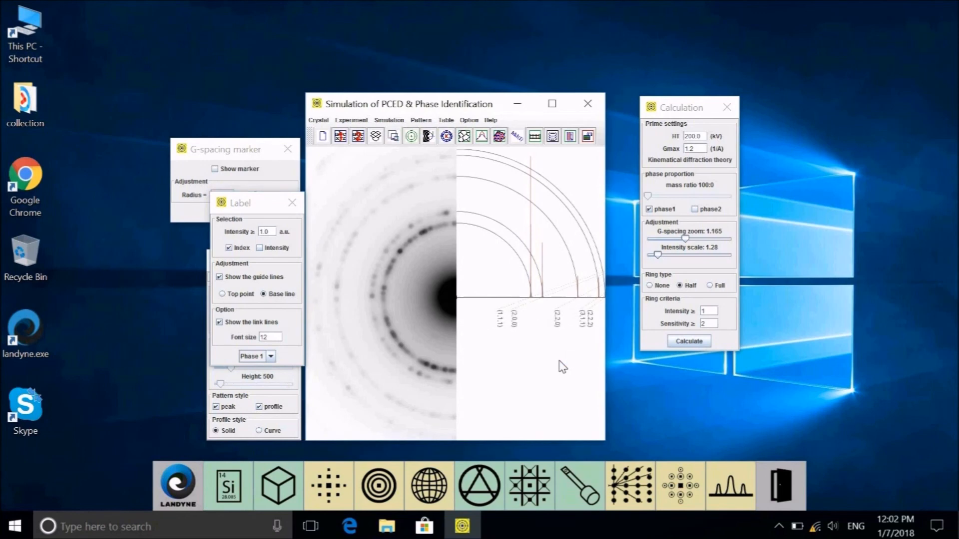
{"action": "key", "text": "Up"}
{"action": "key", "text": "Up"}
{"action": "key", "text": "Up"}
{"action": "key", "text": "Up"}
{"action": "key", "text": "Up"}
{"action": "key", "text": "Up"}
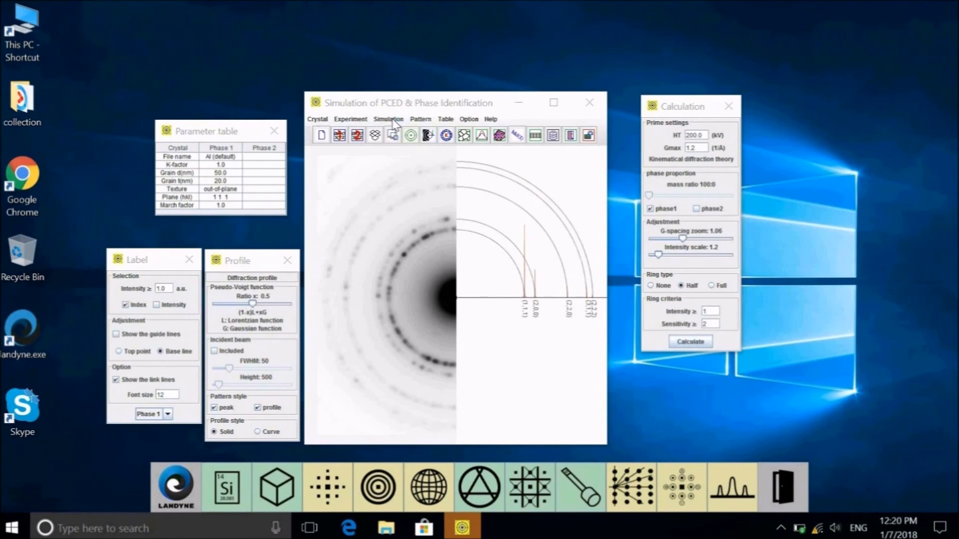
Choose Miller-Bravais indices for the index labels of the simulated pattern
{"action": "left_click", "coordinate": [392, 121]}
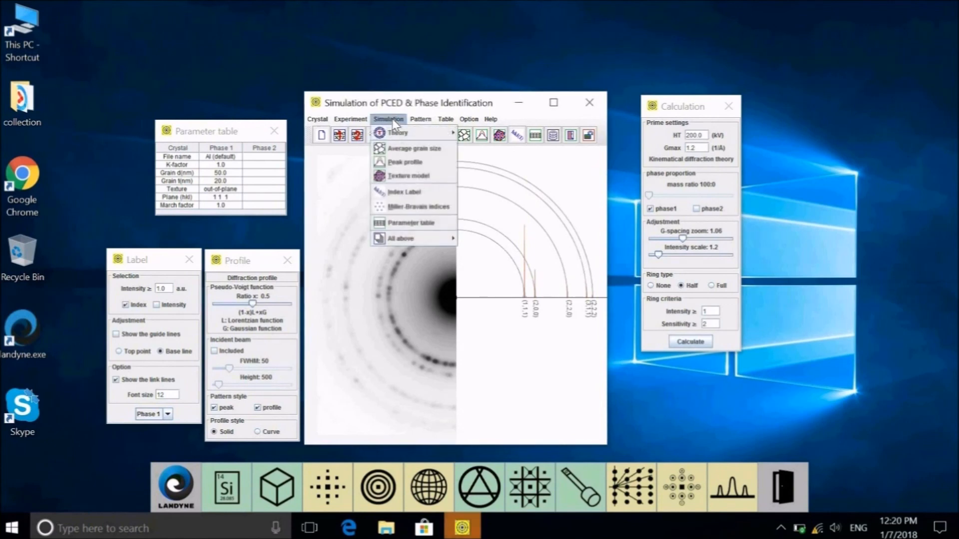
{"action": "left_click", "coordinate": [411, 208]}
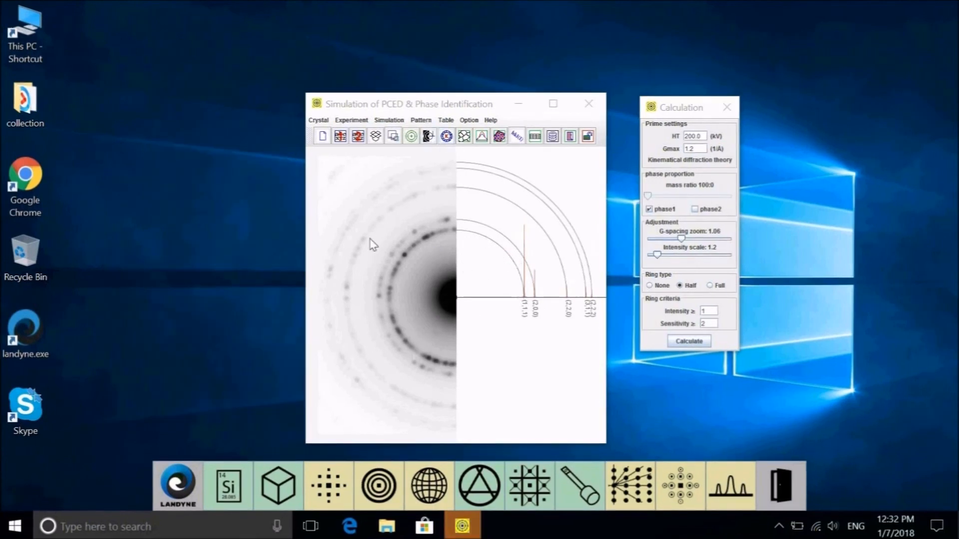
Open the ROI and TIFF settings, toggle the region of interest display, and set the ROI size to 50
{"action": "left_click", "coordinate": [422, 121]}
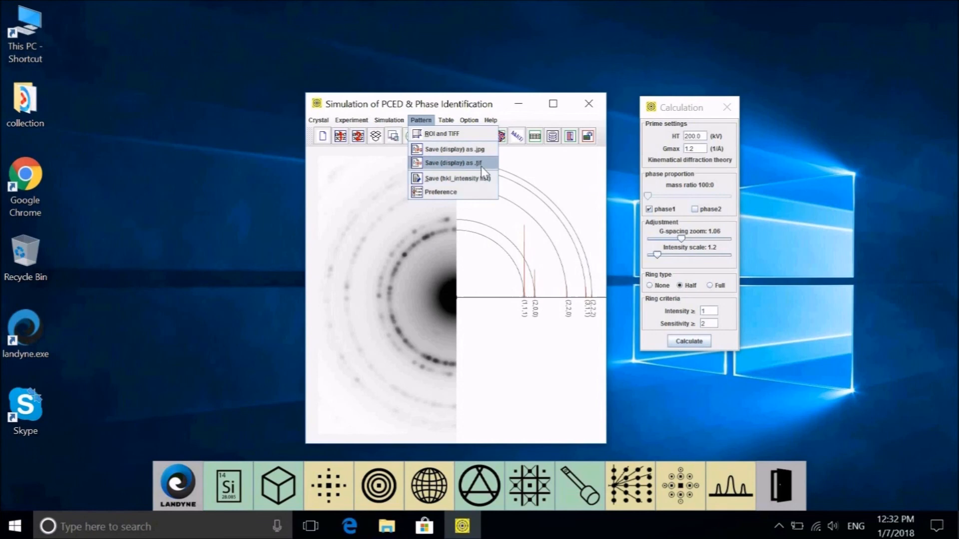
{"action": "left_click", "coordinate": [445, 134]}
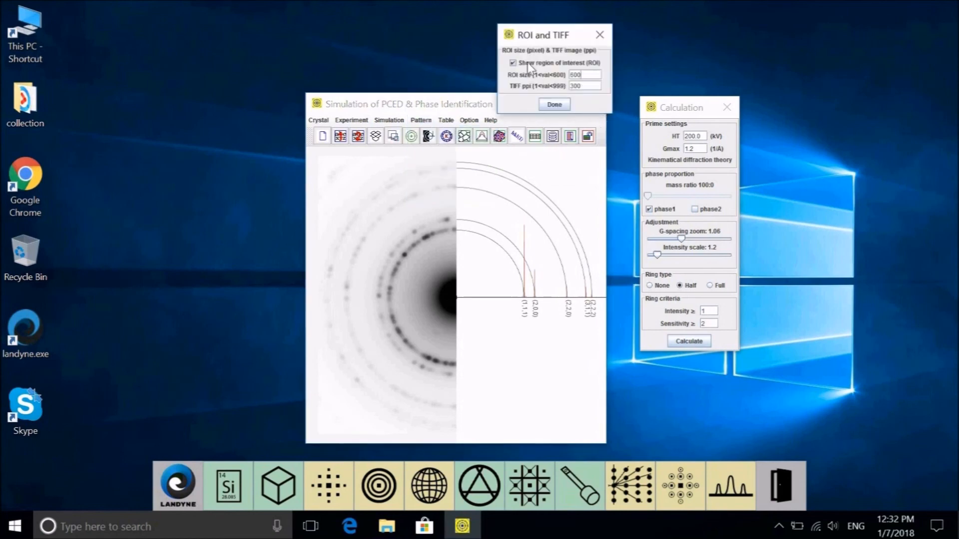
{"action": "left_click", "coordinate": [528, 62]}
{"action": "left_click", "coordinate": [528, 62]}
{"action": "key", "text": "BackSpace"}
{"action": "key", "text": "BackSpace"}
{"action": "key", "text": "BackSpace"}
{"action": "type", "text": "5"}
{"action": "type", "text": "0"}
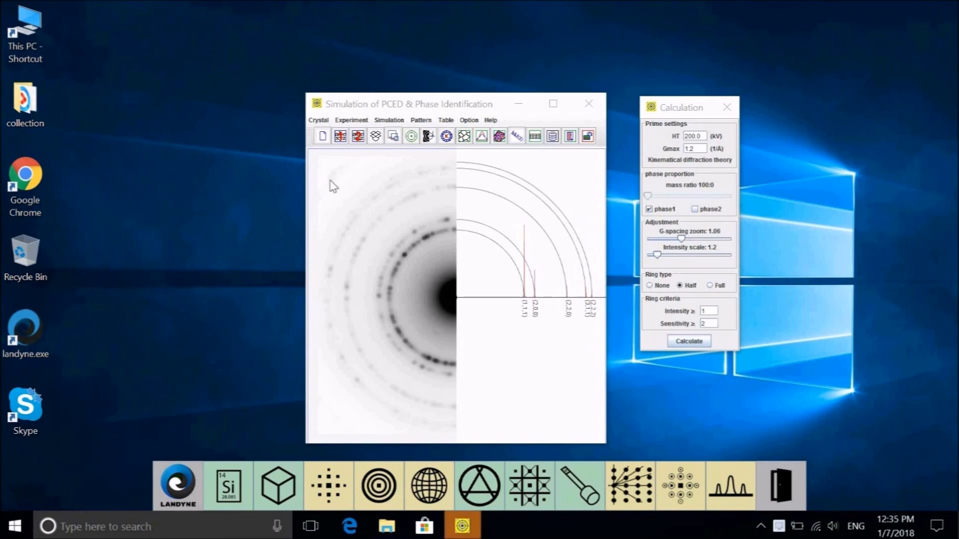
Open the pattern preferences for selecting the columns of the hkl-intensity list
{"action": "left_click", "coordinate": [424, 122]}
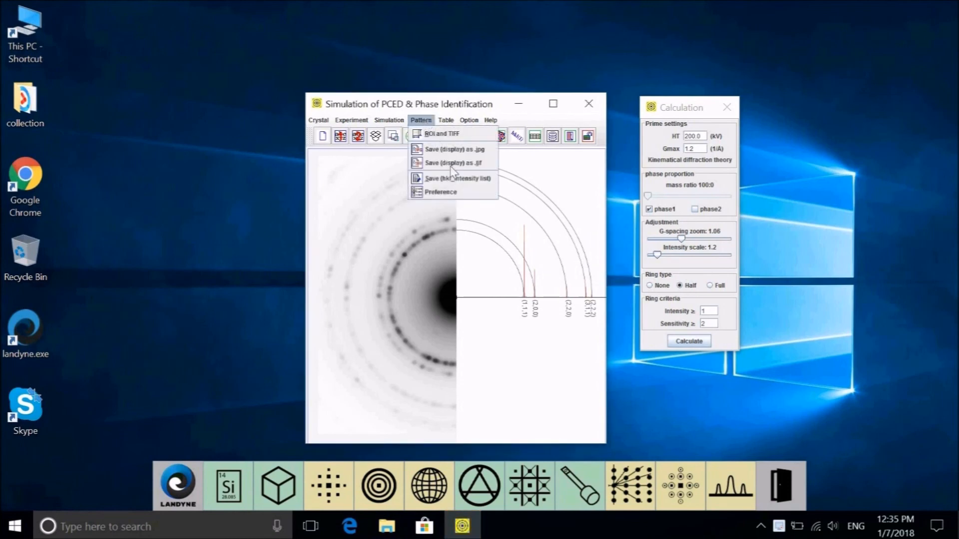
{"action": "left_click", "coordinate": [473, 193]}
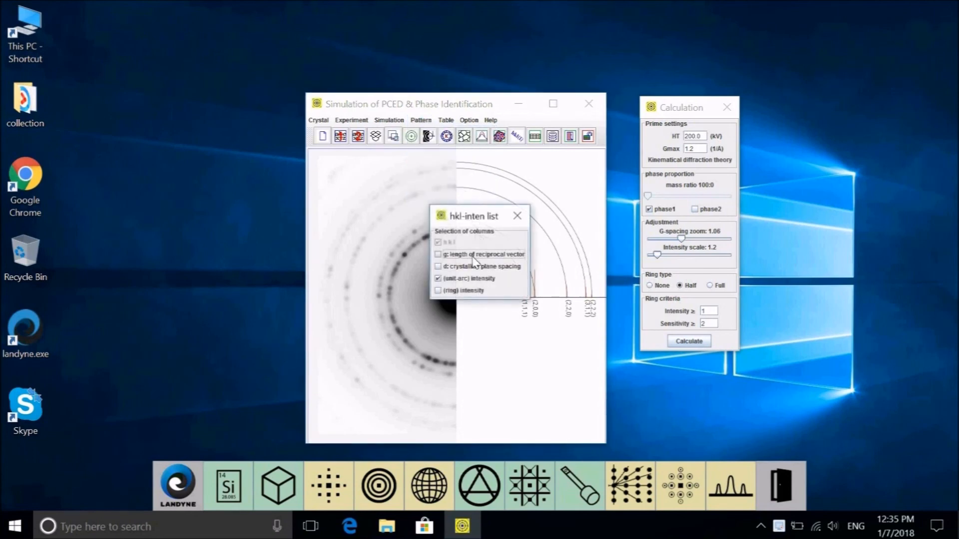